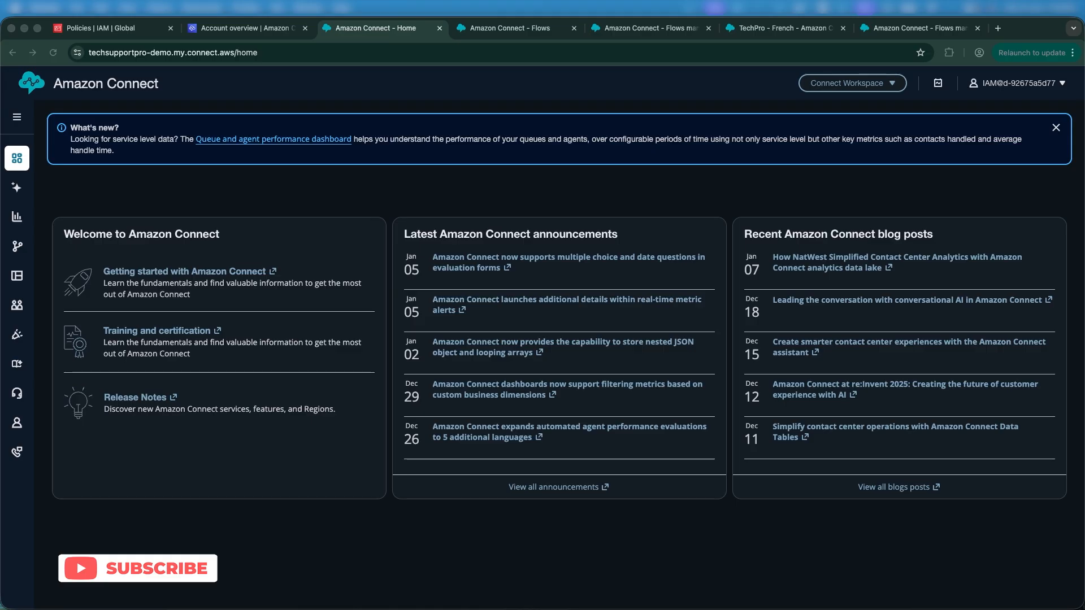
Step: Open the Hours of operation page from Routing in a new browser tab and switch to it
click(148, 175)
mouse_move(19, 245)
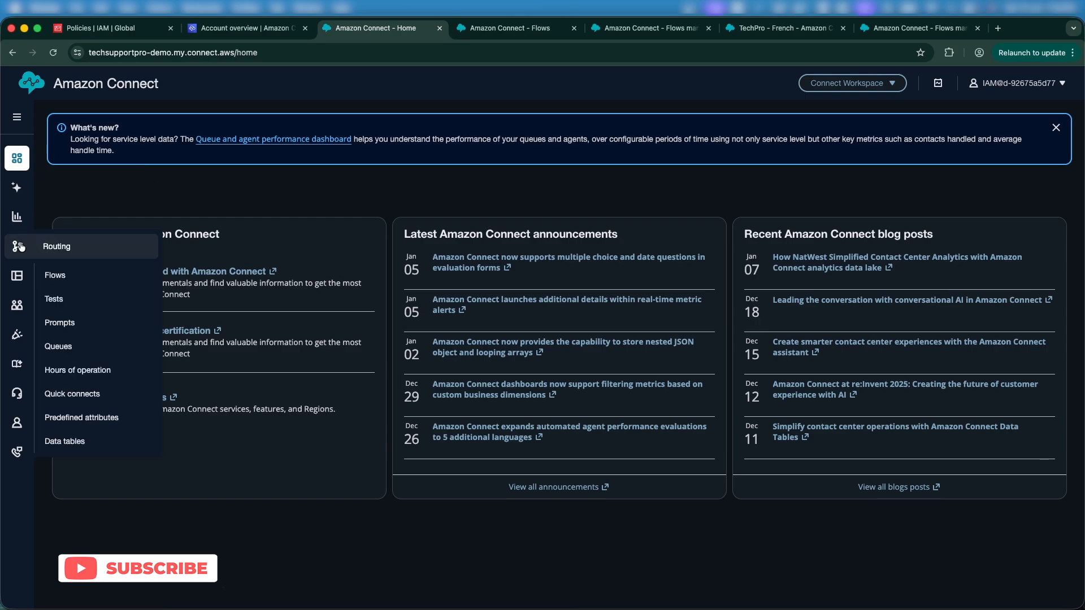
right_click(93, 368)
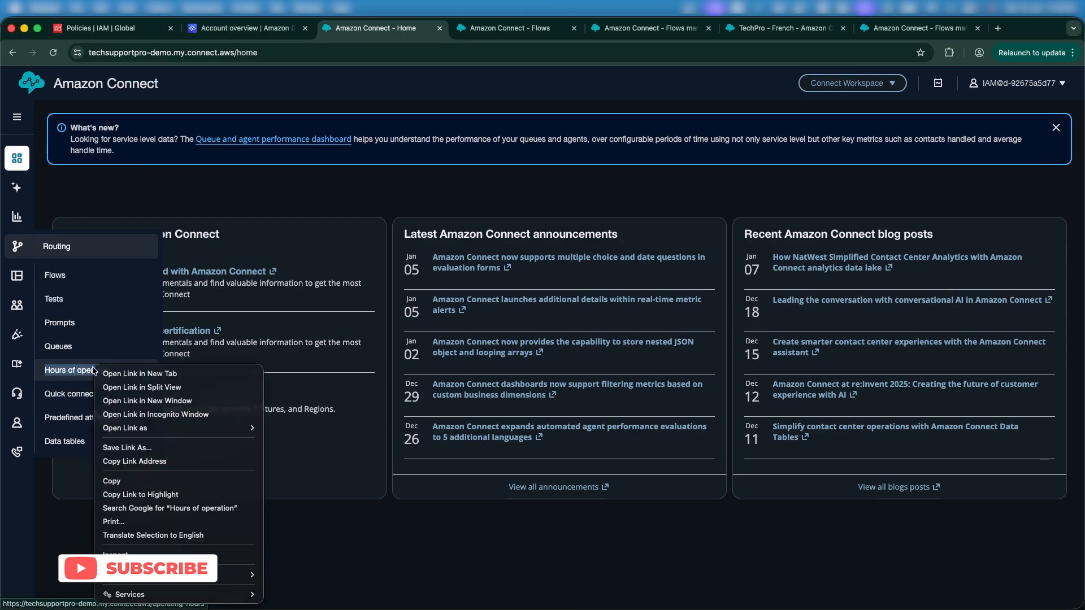
click(116, 374)
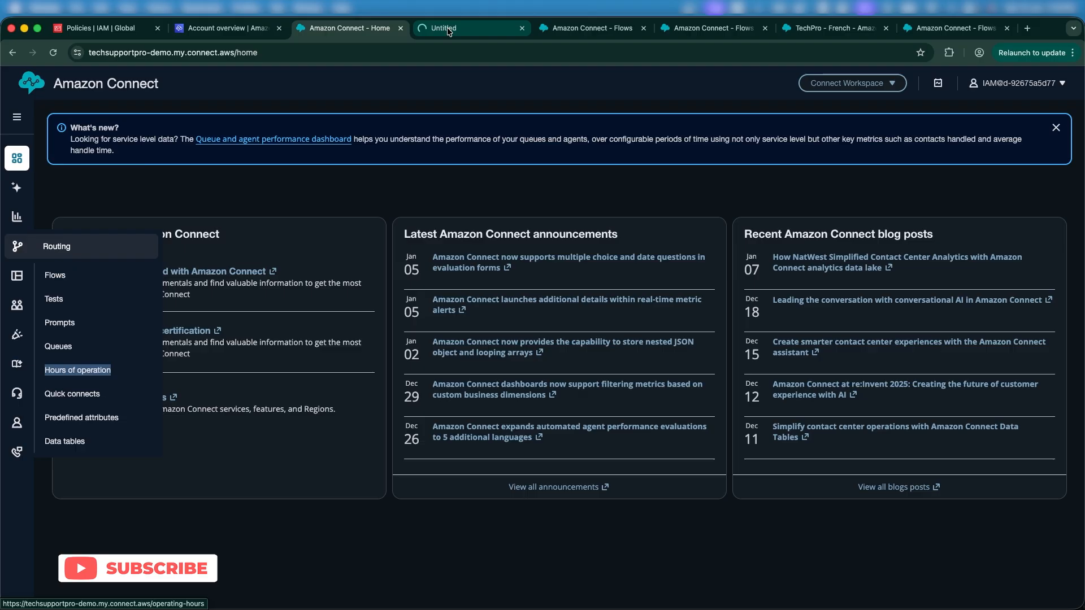
click(445, 27)
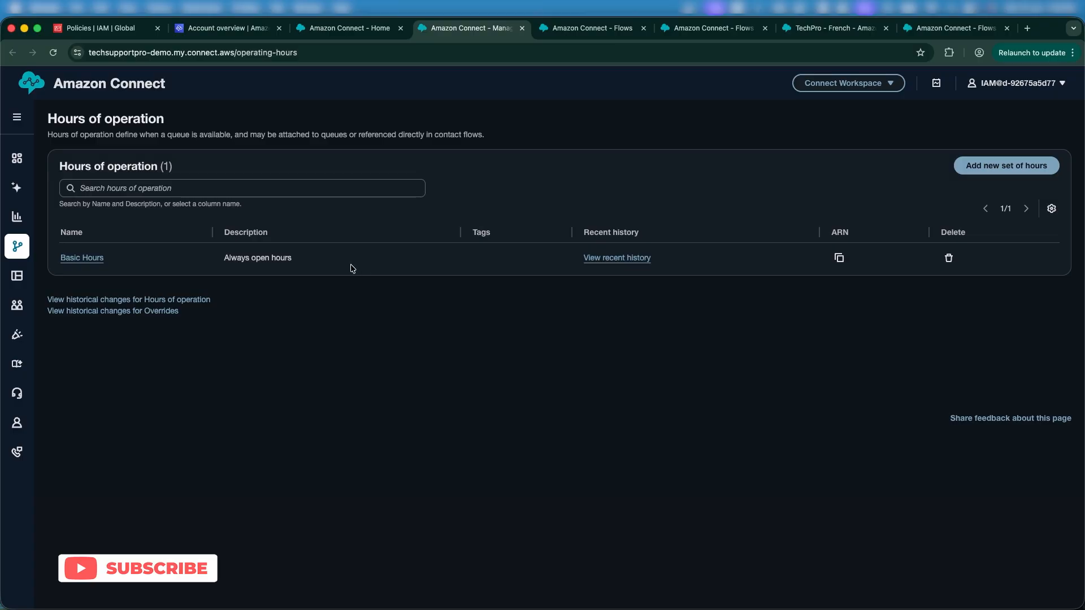
Step: Open the Basic Hours set and review its time zone and daily start and end times
click(100, 261)
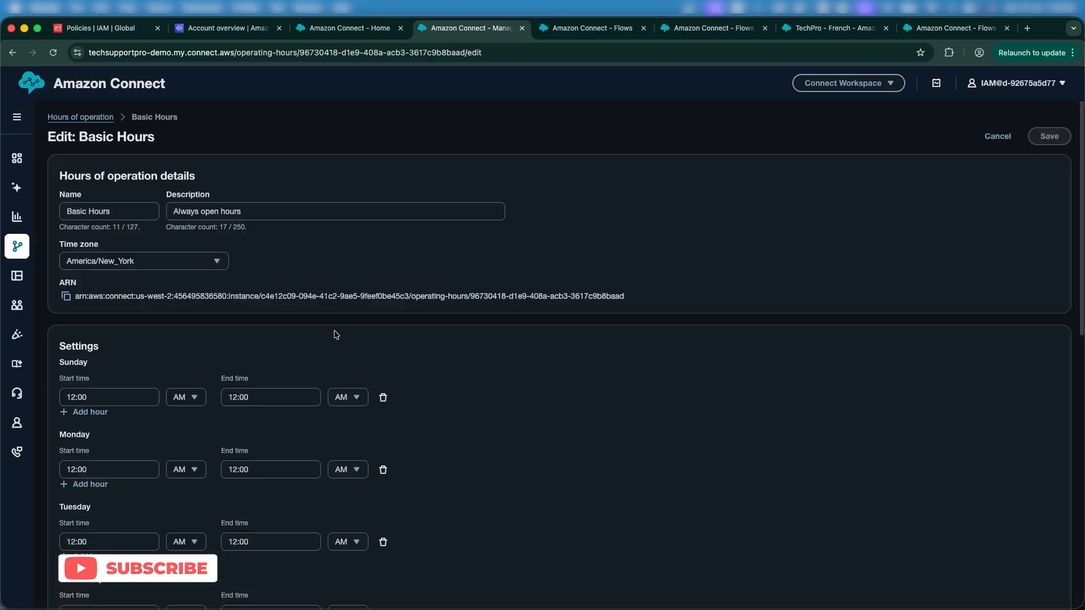
scroll(334, 334, down, 10)
scroll(336, 334, down, 3)
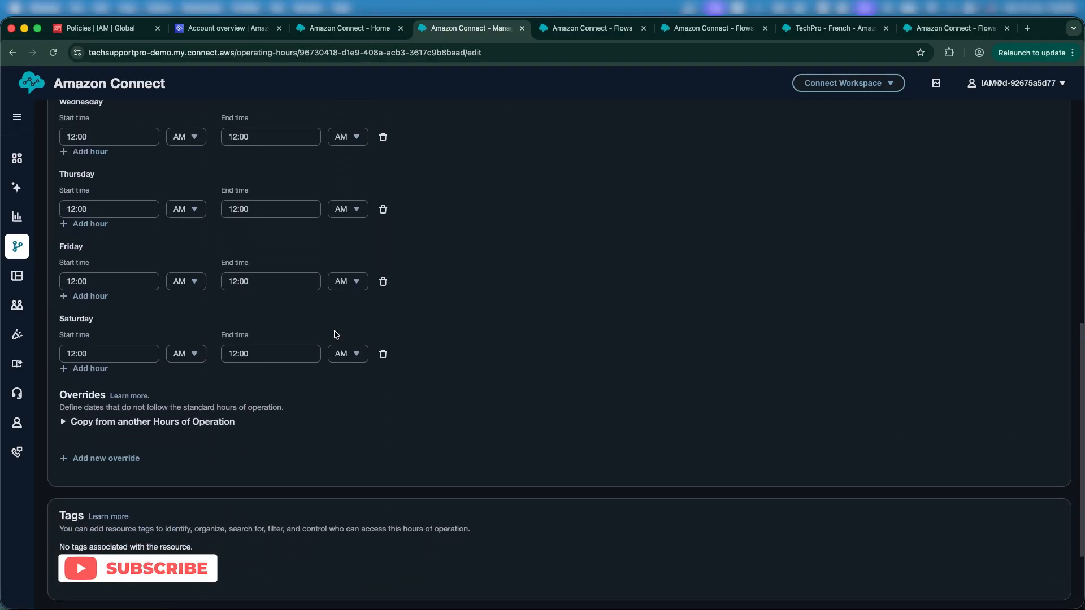
scroll(336, 334, up, 15)
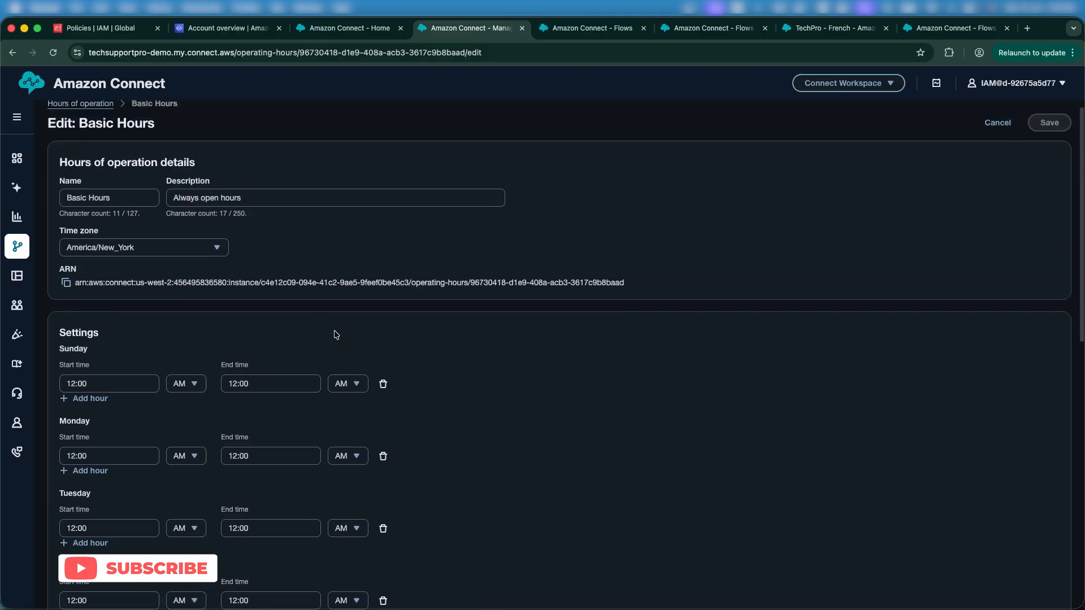
scroll(337, 334, down, 2)
scroll(336, 334, down, 1)
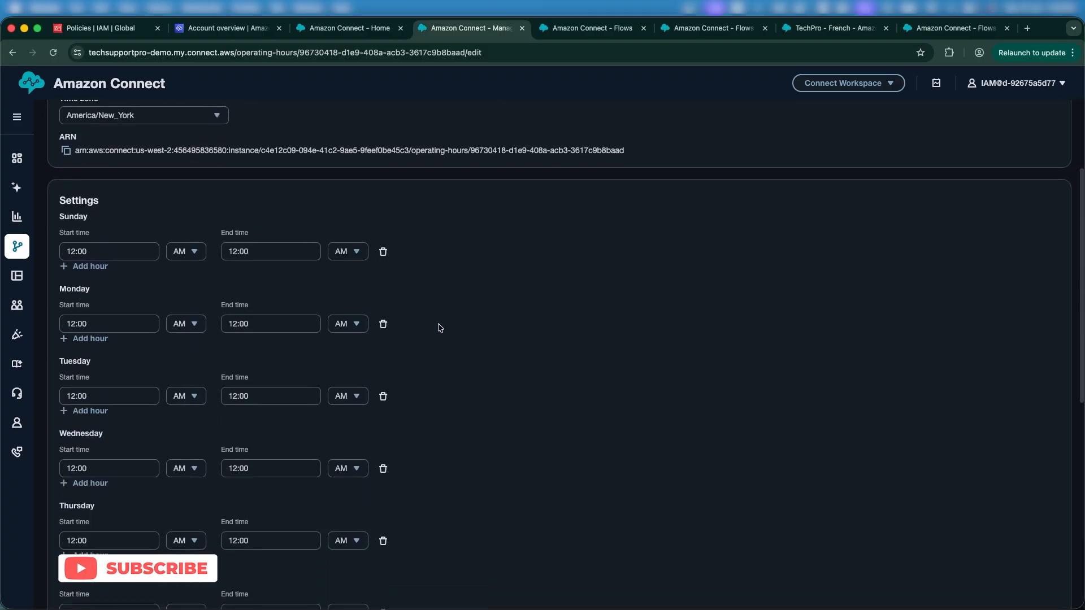
scroll(440, 328, up, 1)
scroll(439, 328, down, 6)
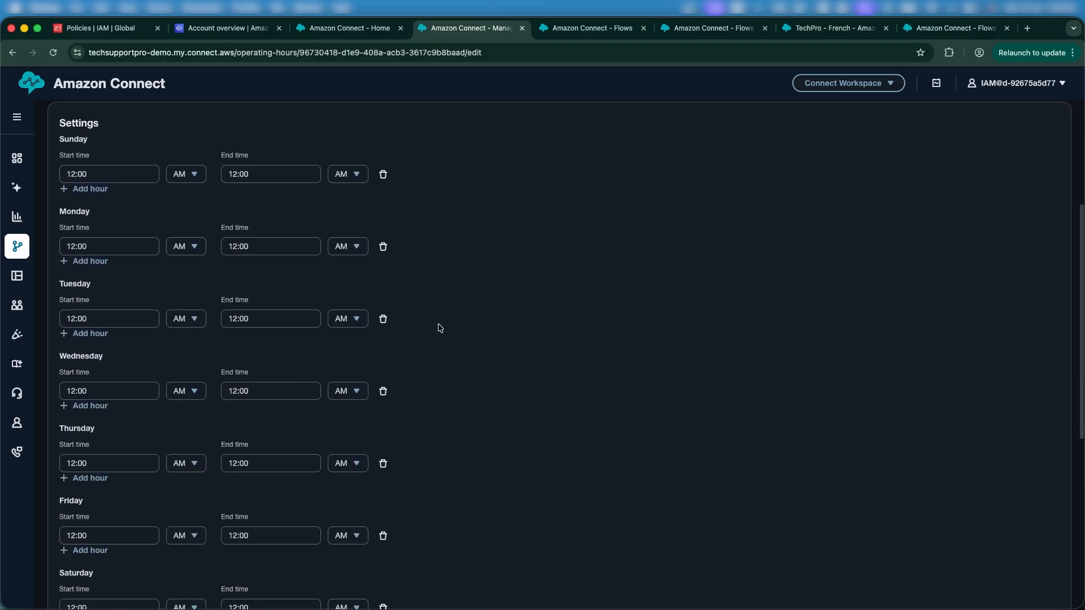
scroll(440, 327, up, 5)
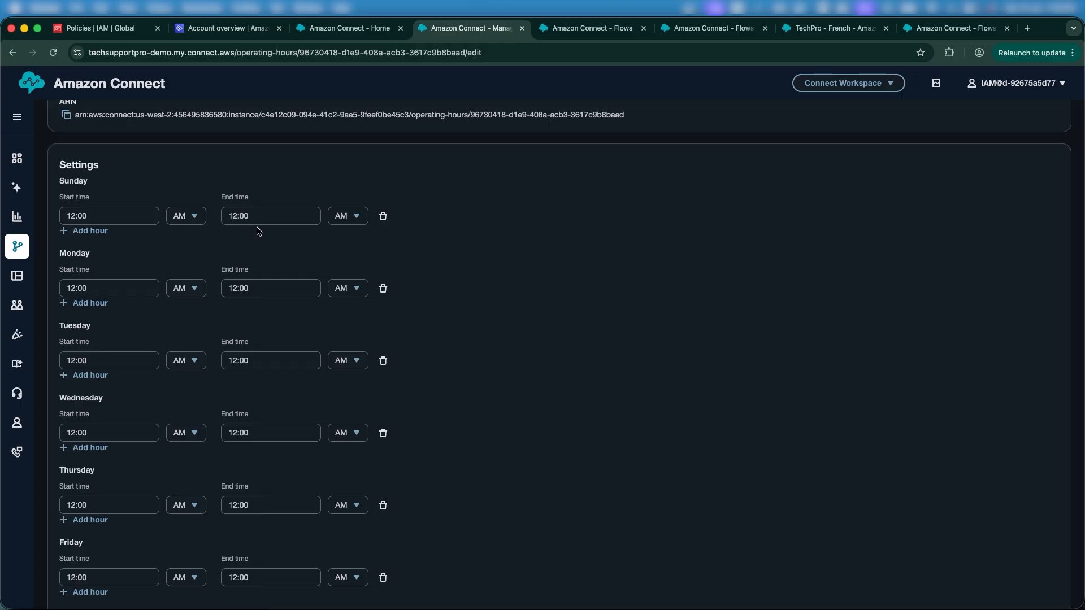
scroll(170, 317, down, 5)
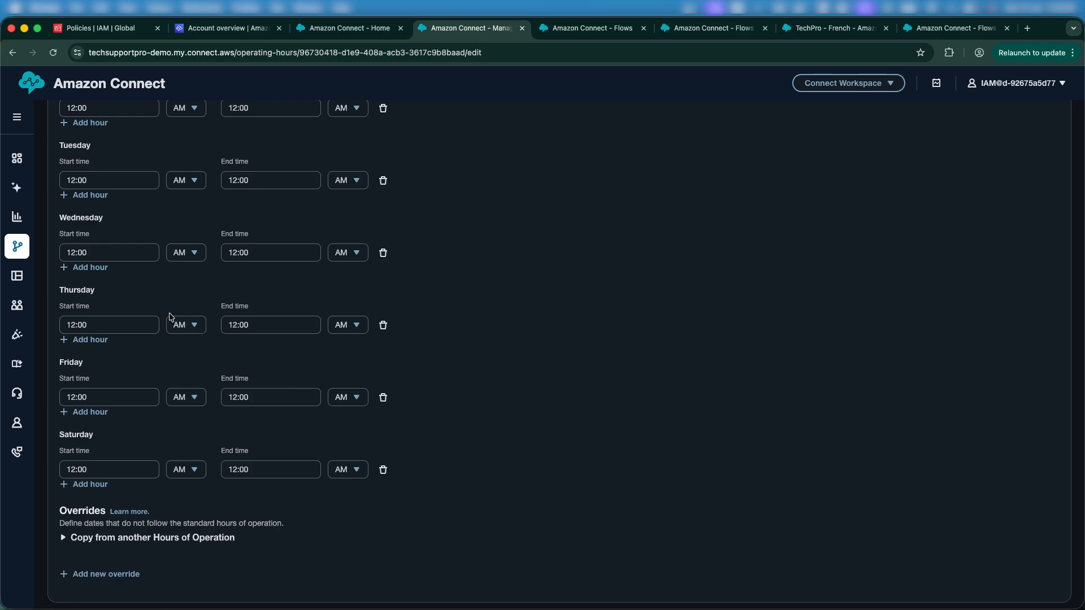
scroll(171, 317, up, 8)
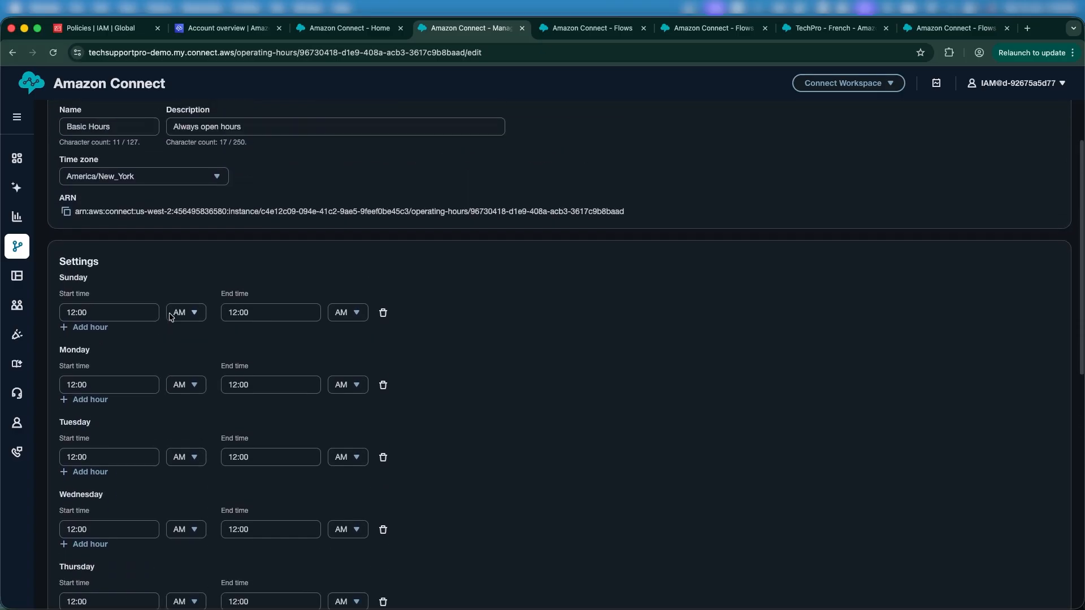
scroll(171, 317, up, 3)
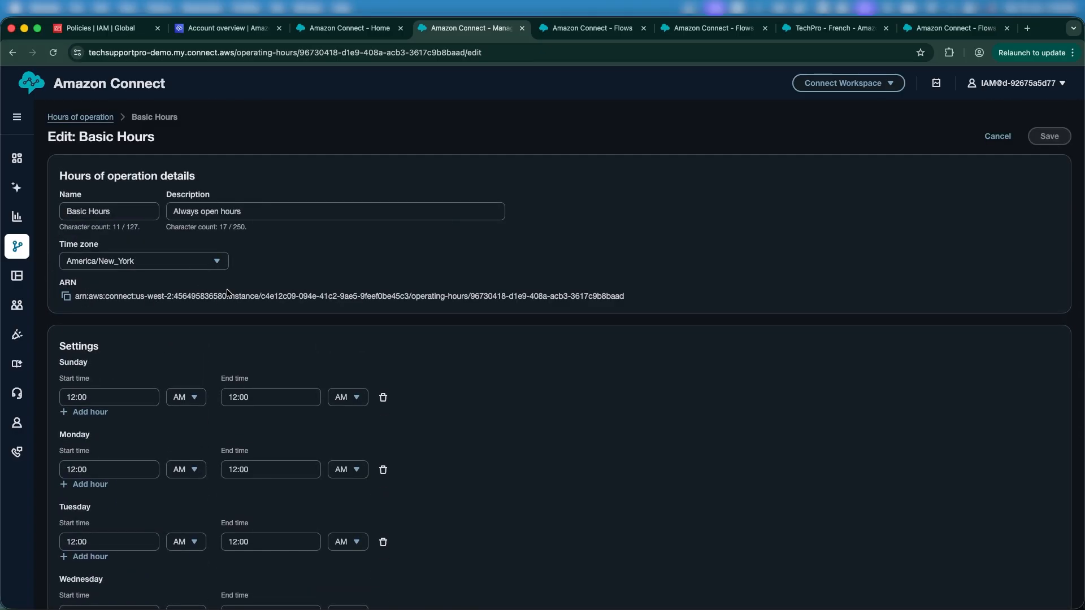
Step: Browse the time zone options for Basic Hours and return to the Hours of operation list without changes
click(202, 269)
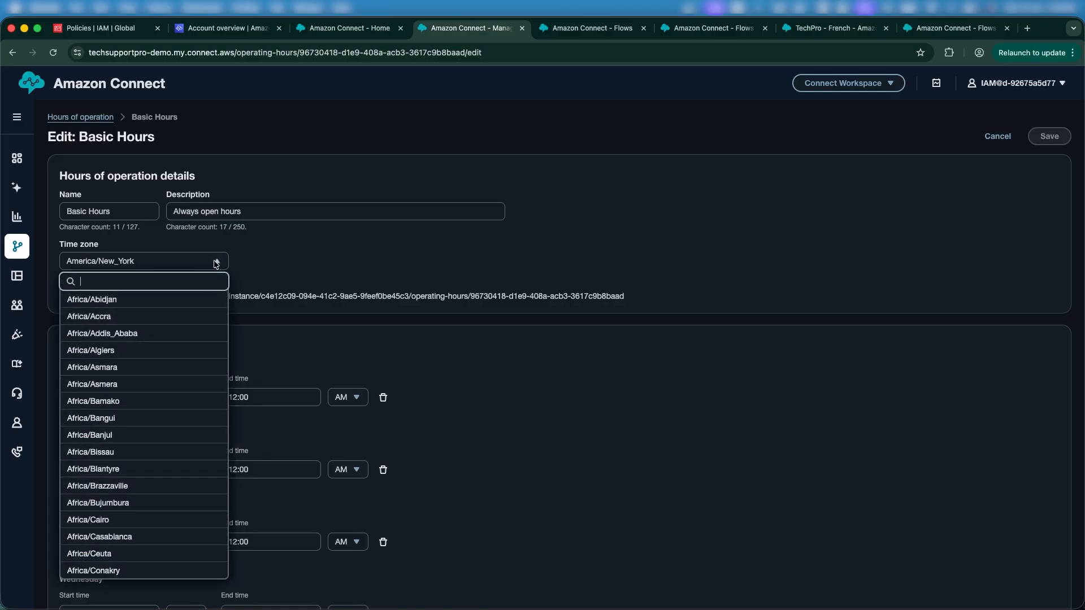
click(217, 263)
click(175, 266)
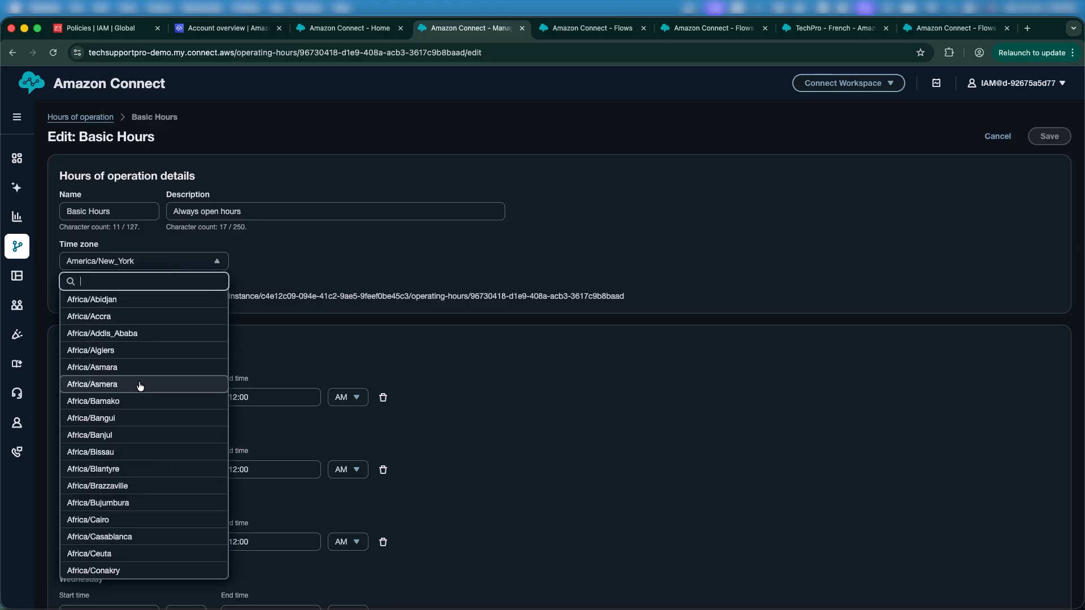
scroll(188, 430, down, 3)
scroll(187, 430, down, 10)
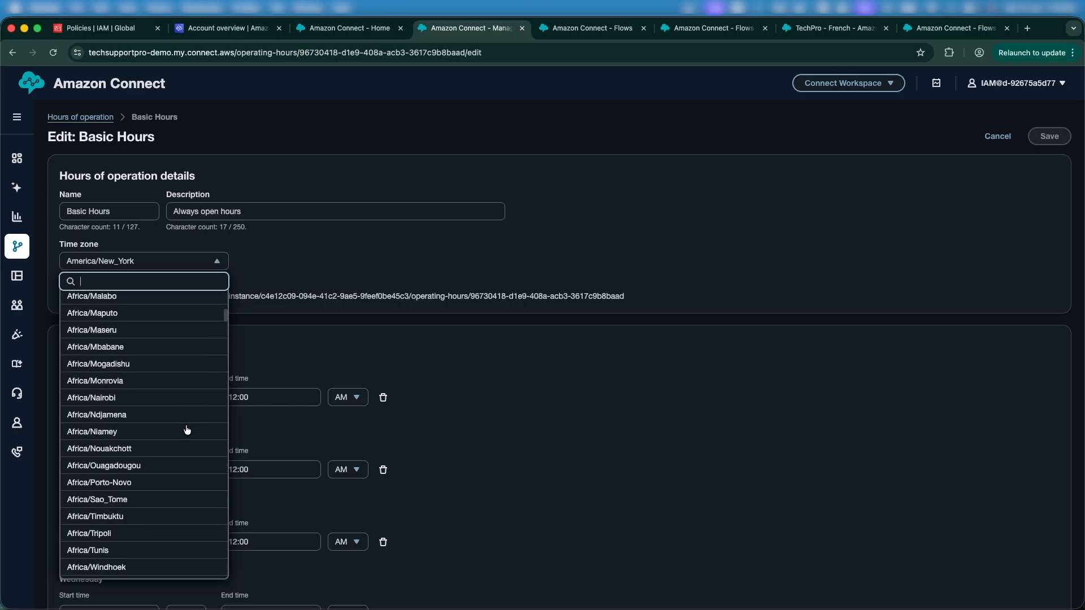
click(325, 280)
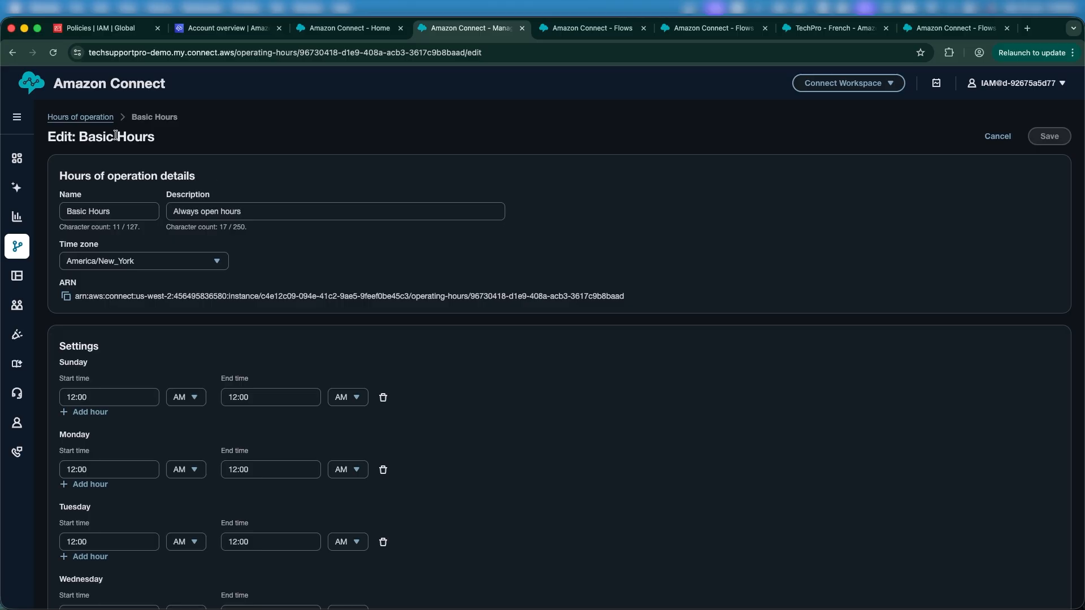
click(82, 117)
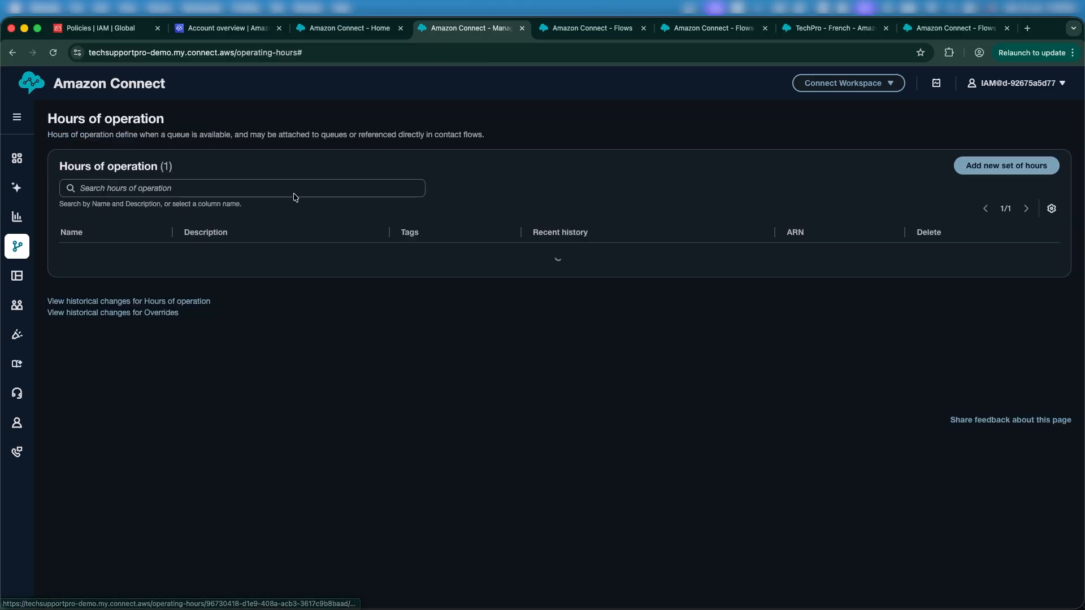
click(1009, 172)
scroll(478, 375, down, 1)
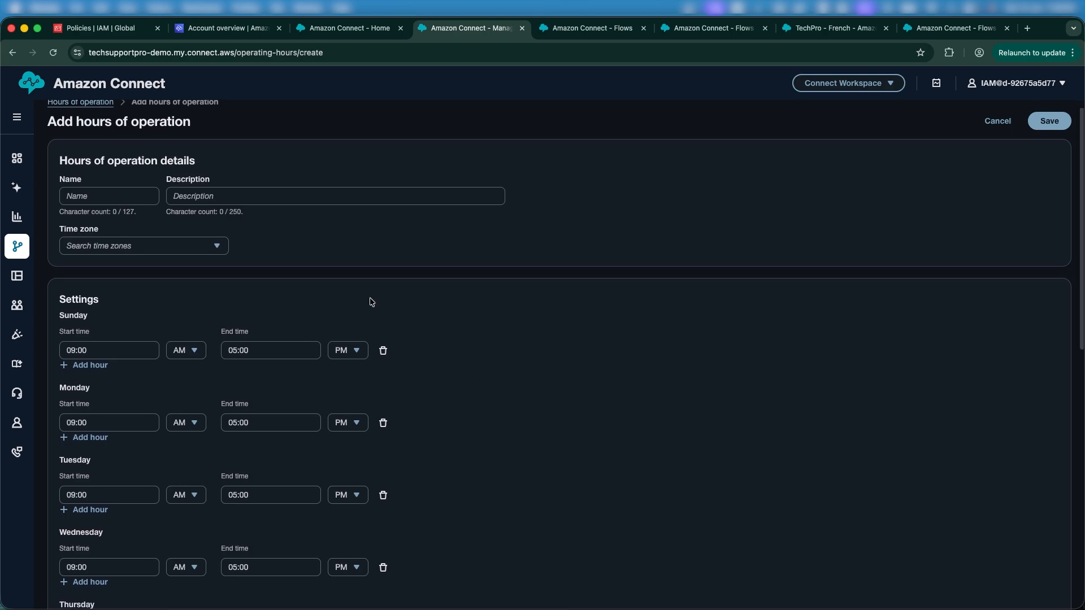
scroll(383, 223, down, 5)
scroll(287, 131, up, 5)
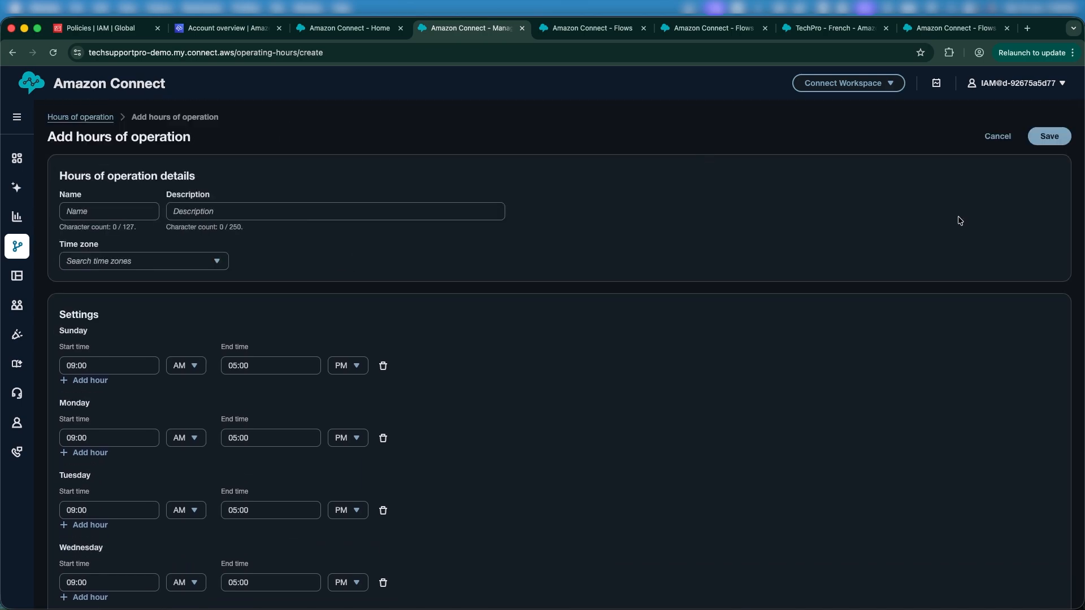
click(998, 136)
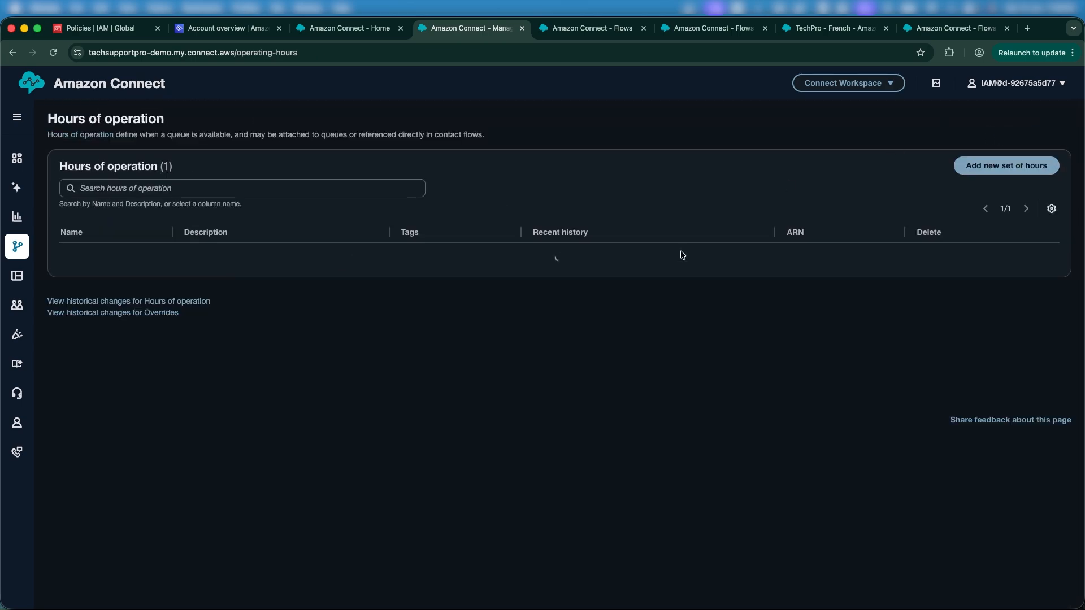
Step: Highlight the Basic Hours name in the hours of operation list
triple_click(145, 257)
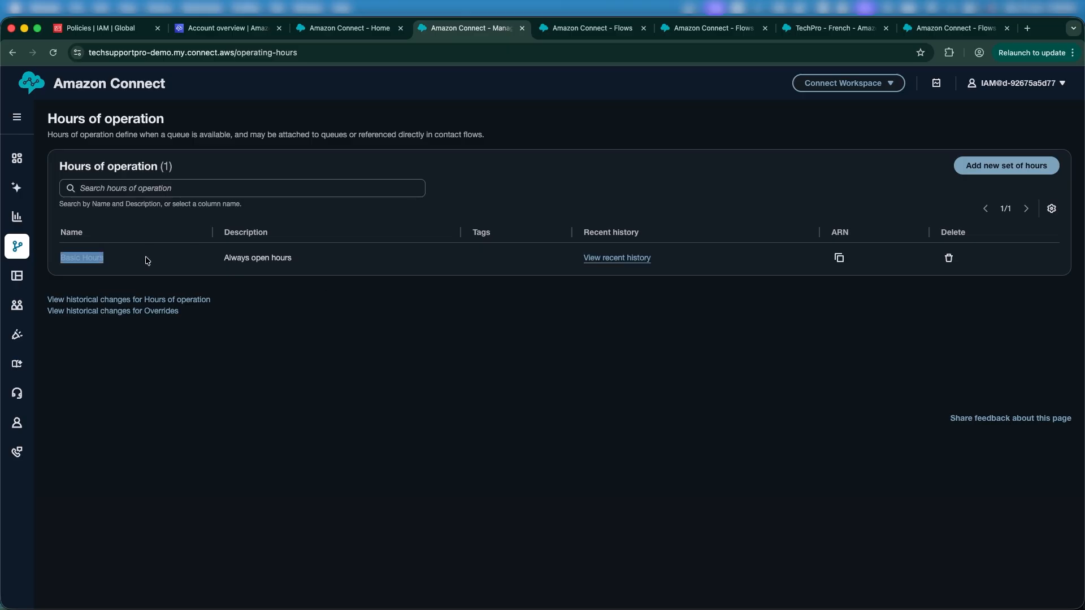
click(142, 258)
triple_click(143, 260)
click(347, 333)
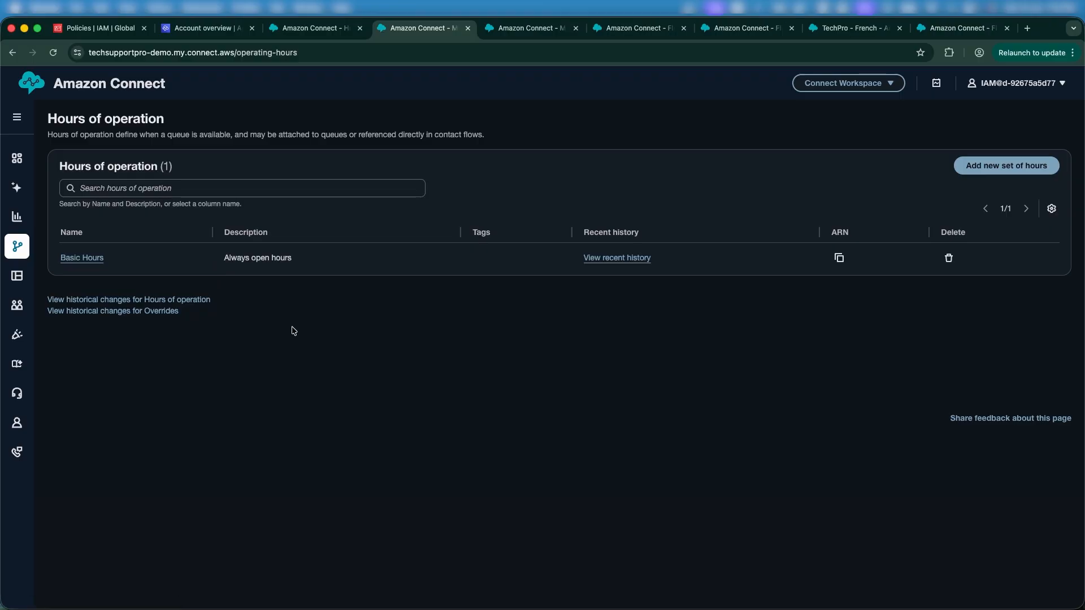
Step: Open the Queues page from Routing in a new browser tab and switch to it
mouse_move(20, 244)
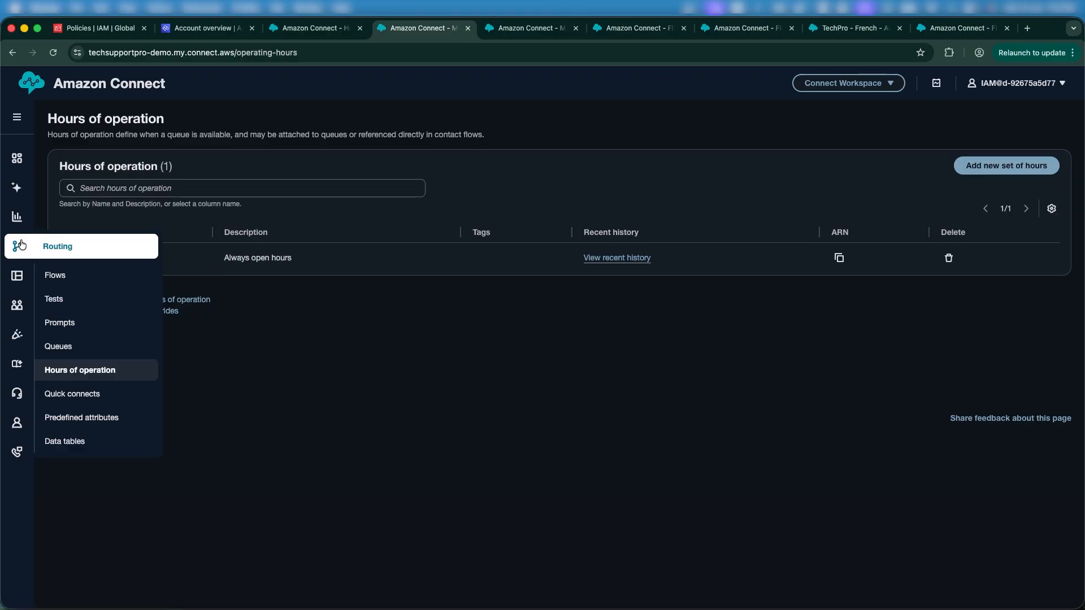
right_click(69, 342)
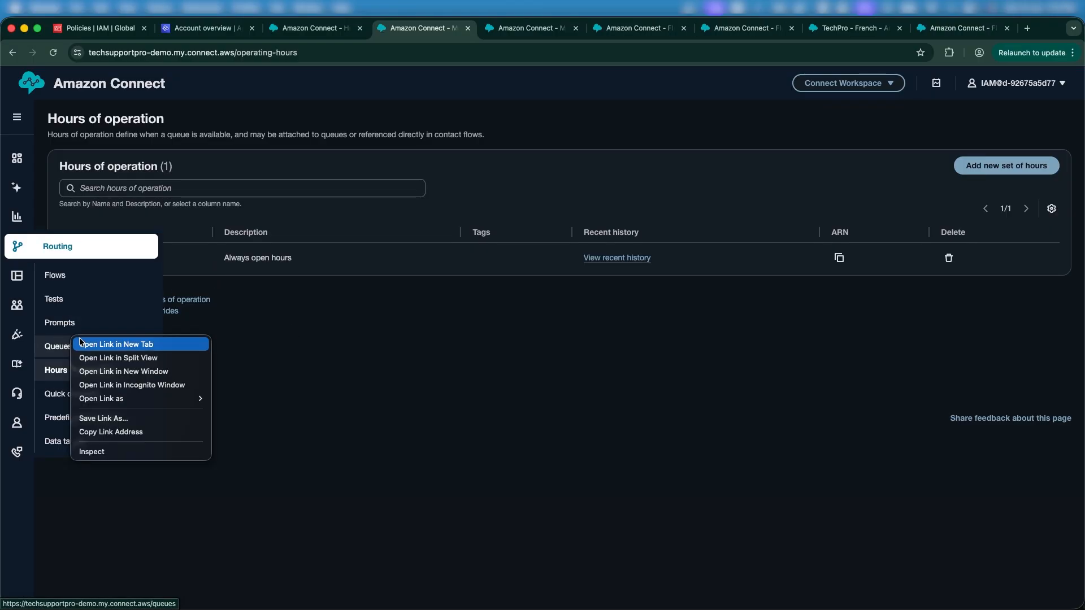
click(82, 345)
click(489, 25)
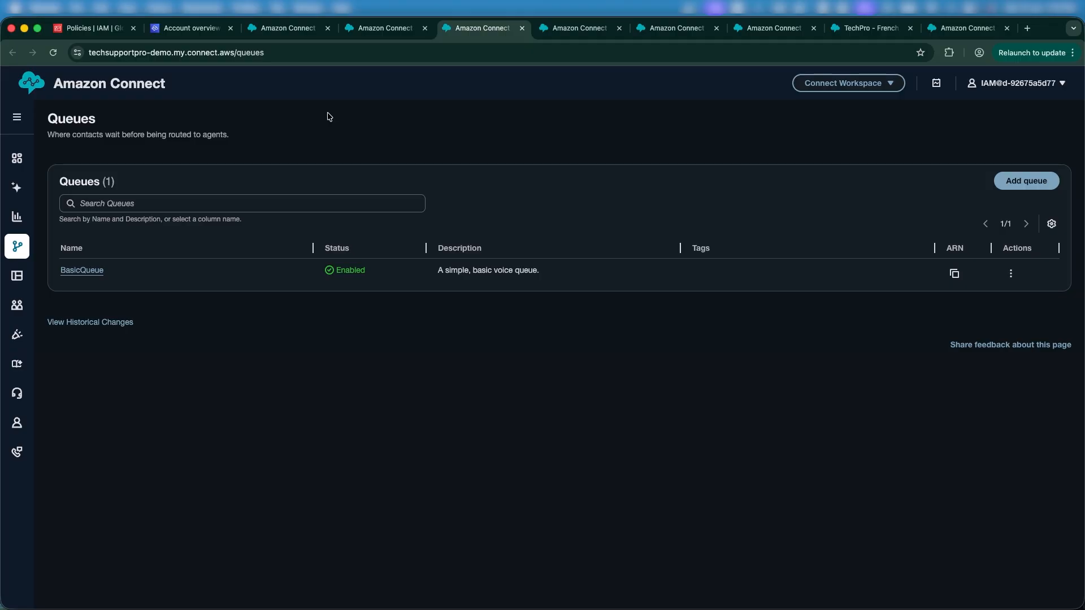
Step: Switch to the Flows tab and start creating a new flow
click(681, 29)
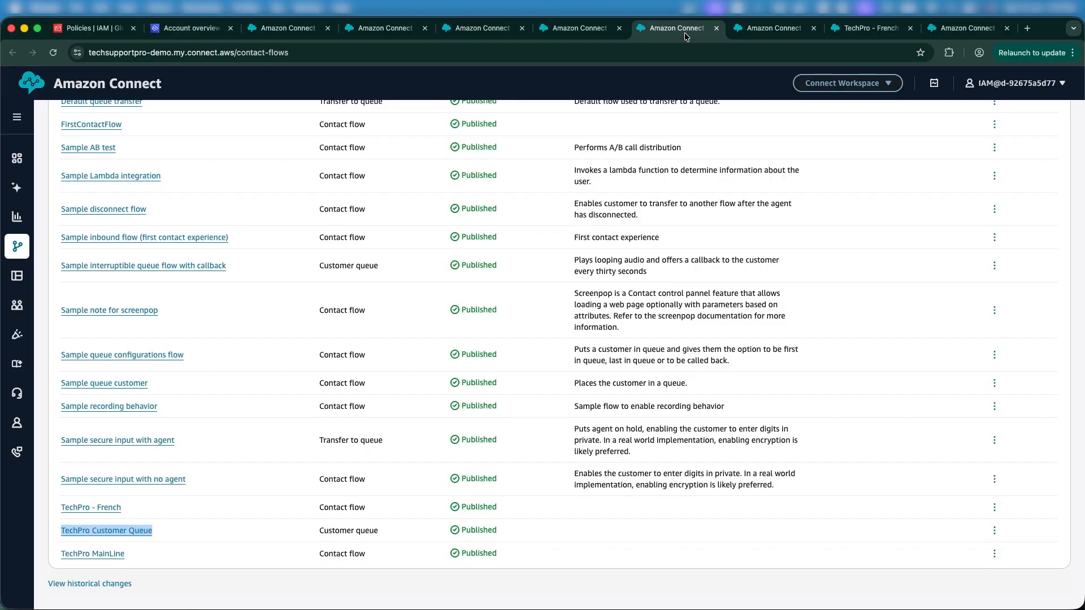
scroll(413, 317, up, 6)
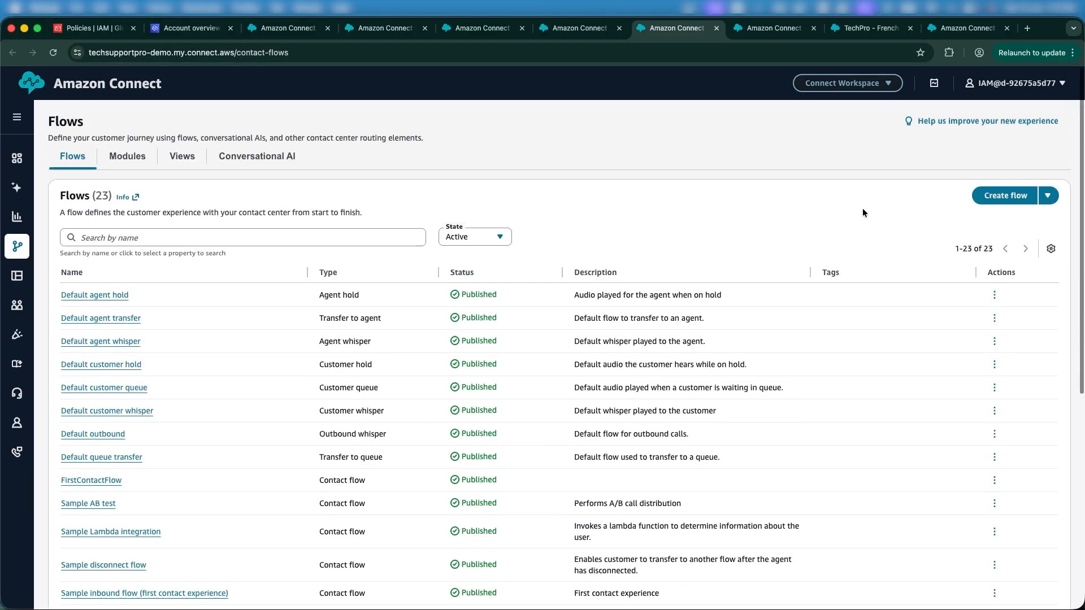
click(1015, 193)
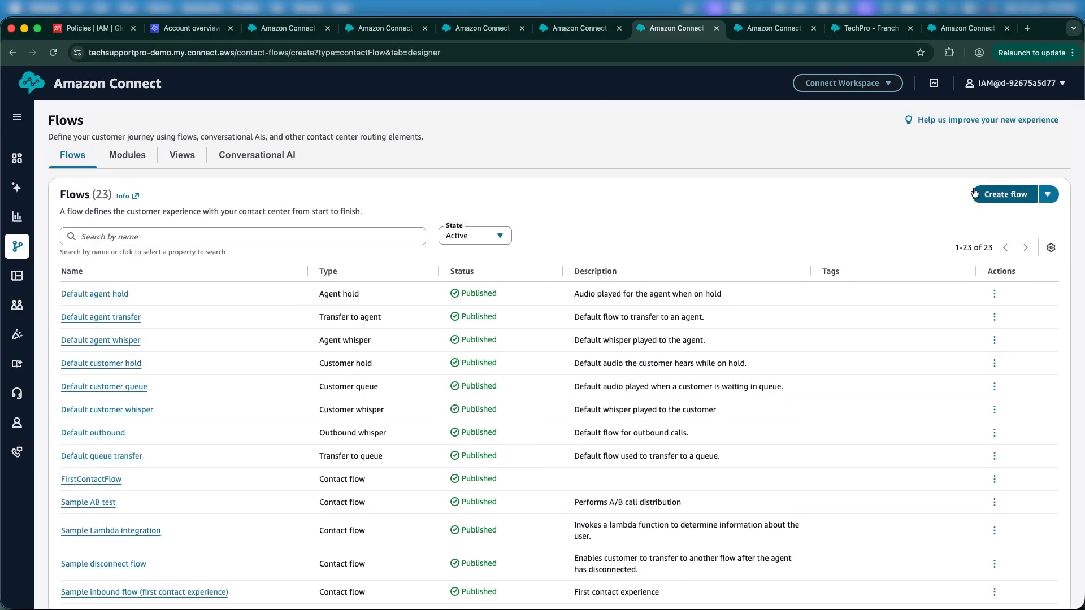
Step: Search the block library for get and add a Get customer input block to the canvas
click(150, 212)
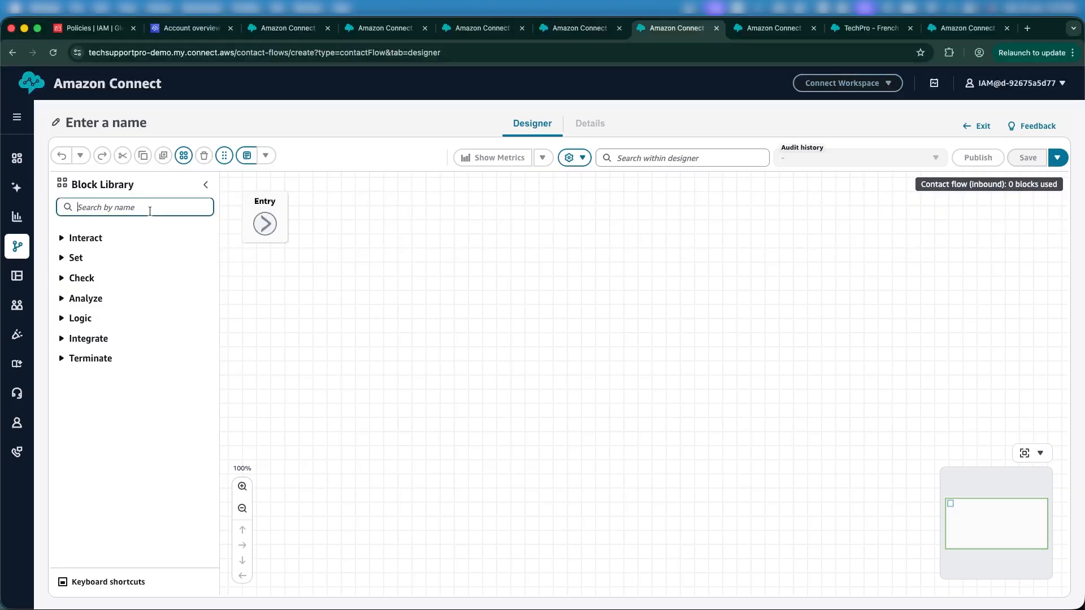
text(set)
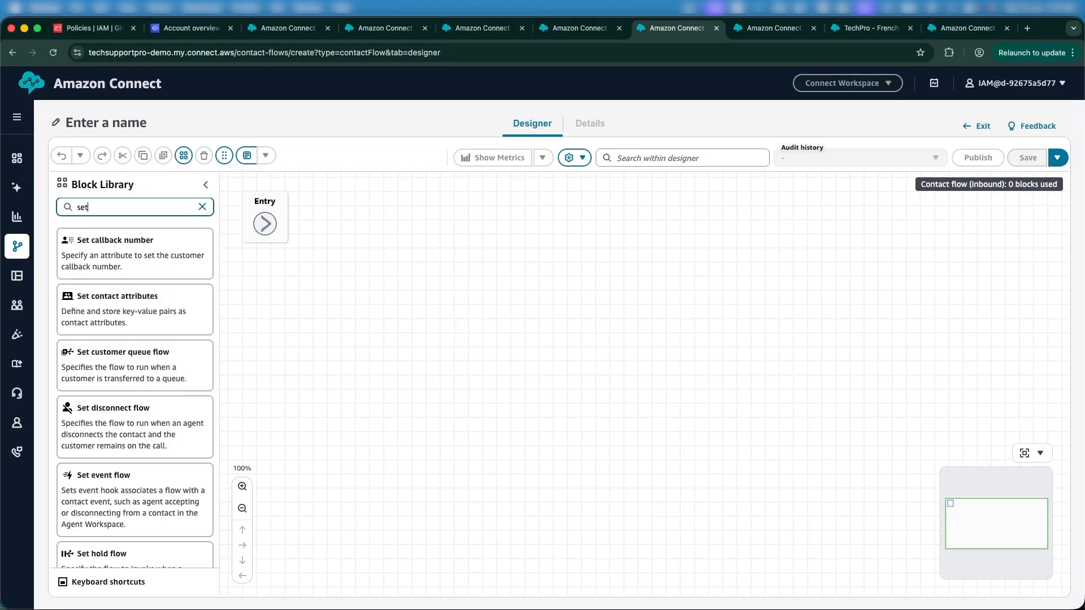
key(BackSpace)
key(BackSpace)
key(BackSpace)
text(get)
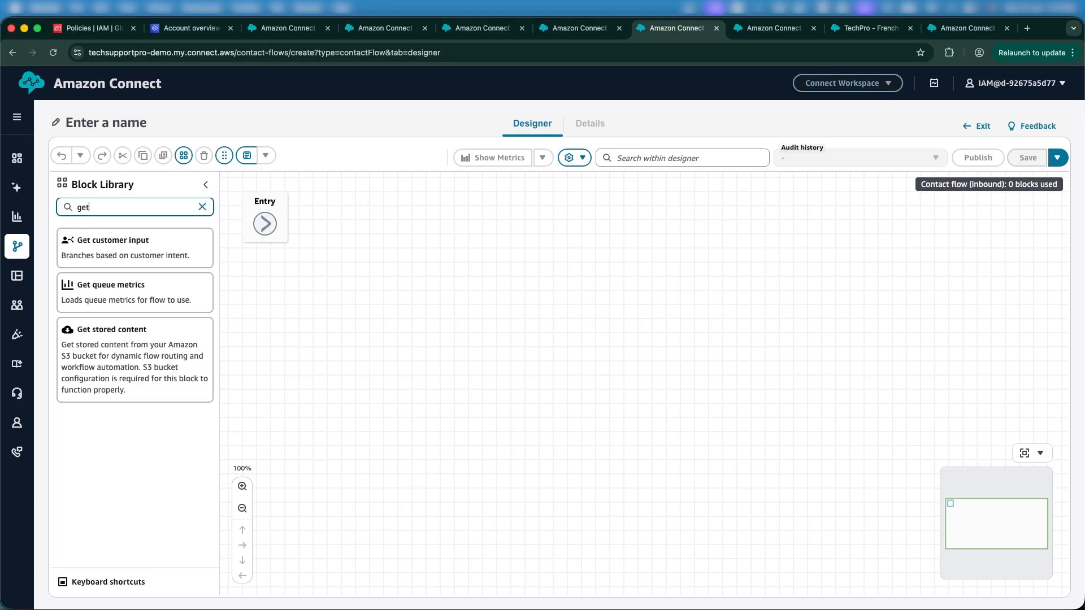
drag(114, 242, 440, 258)
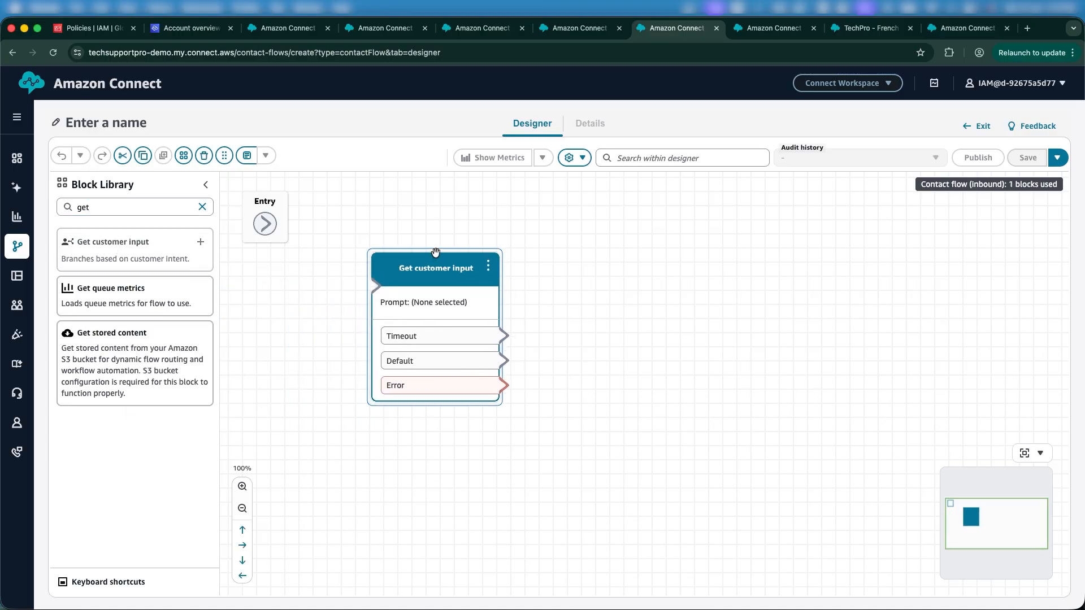
Step: Connect the Entry point to the Get customer input block and open the block's settings
drag(265, 223, 413, 329)
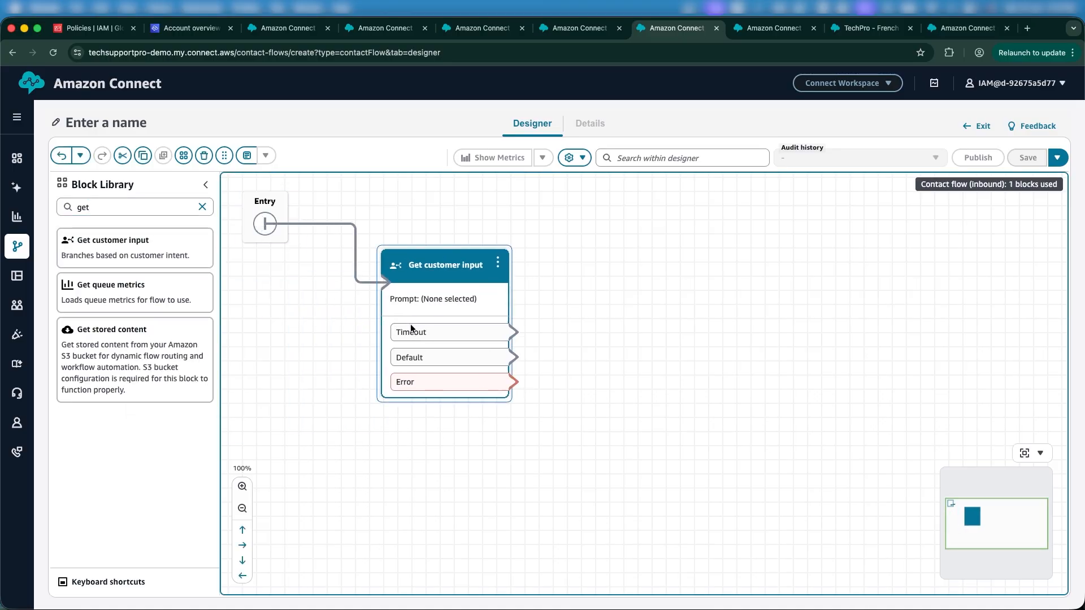
click(449, 274)
scroll(954, 406, down, 3)
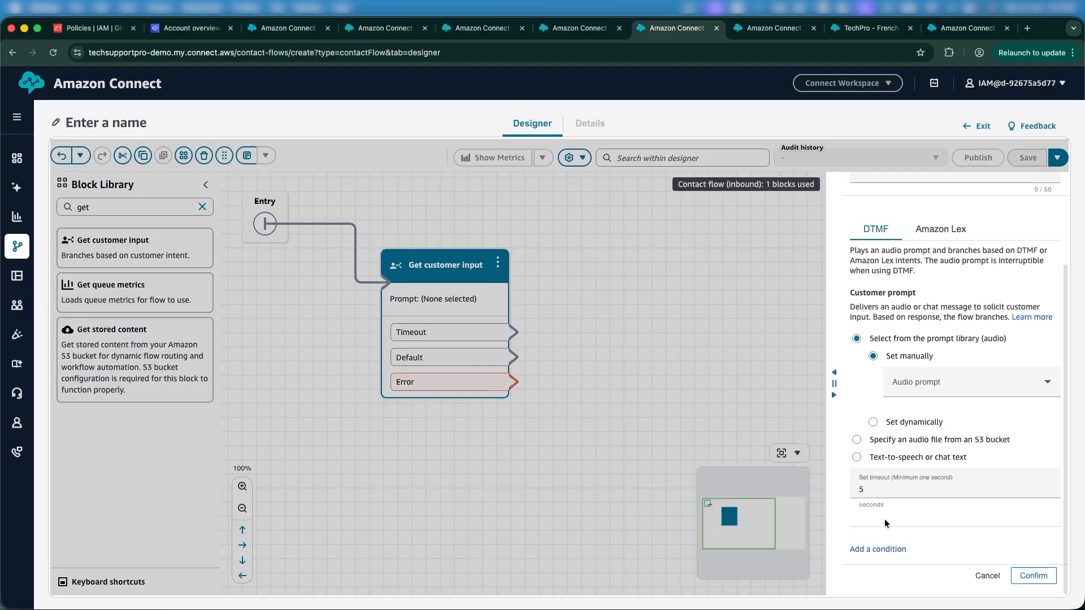
Step: Add two DTMF conditions to the Get customer input block for options 1 and 2, and confirm
click(874, 551)
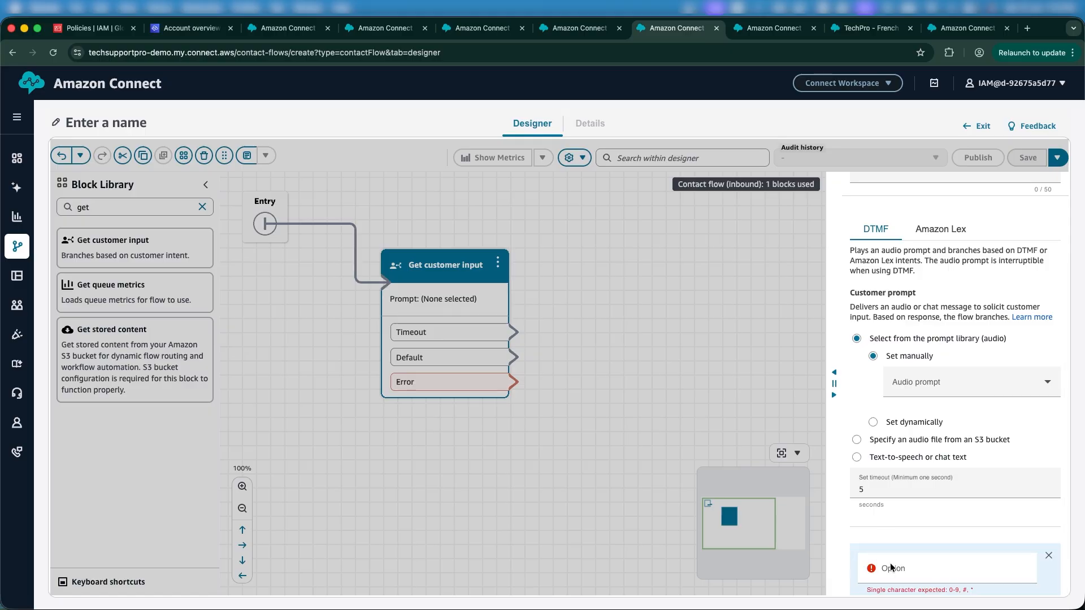
text(1)
scroll(875, 551, down, 1)
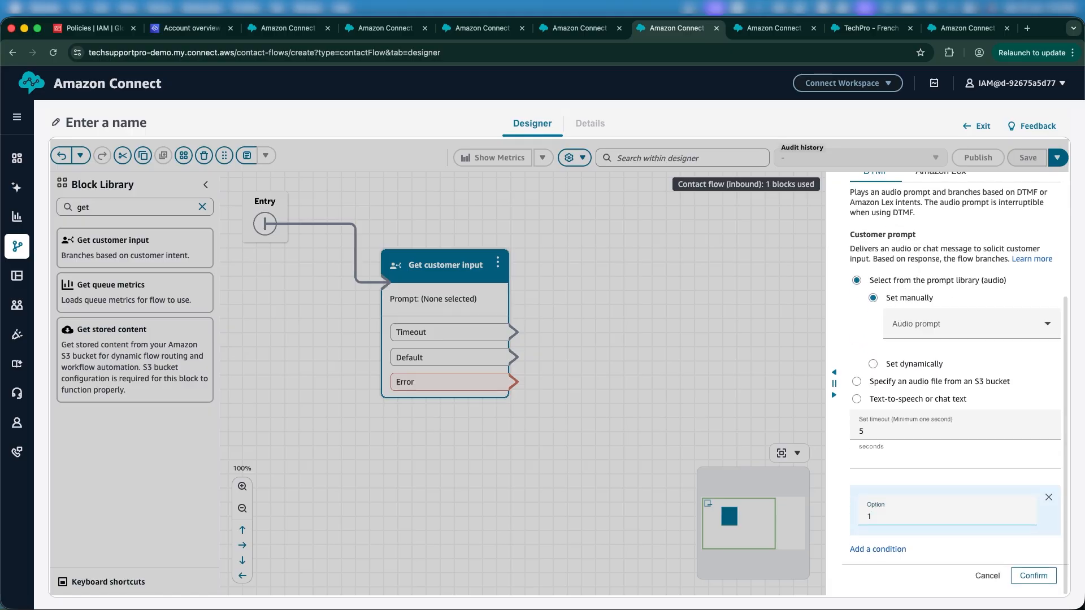
click(885, 550)
scroll(883, 545, down, 1)
click(884, 541)
text(2)
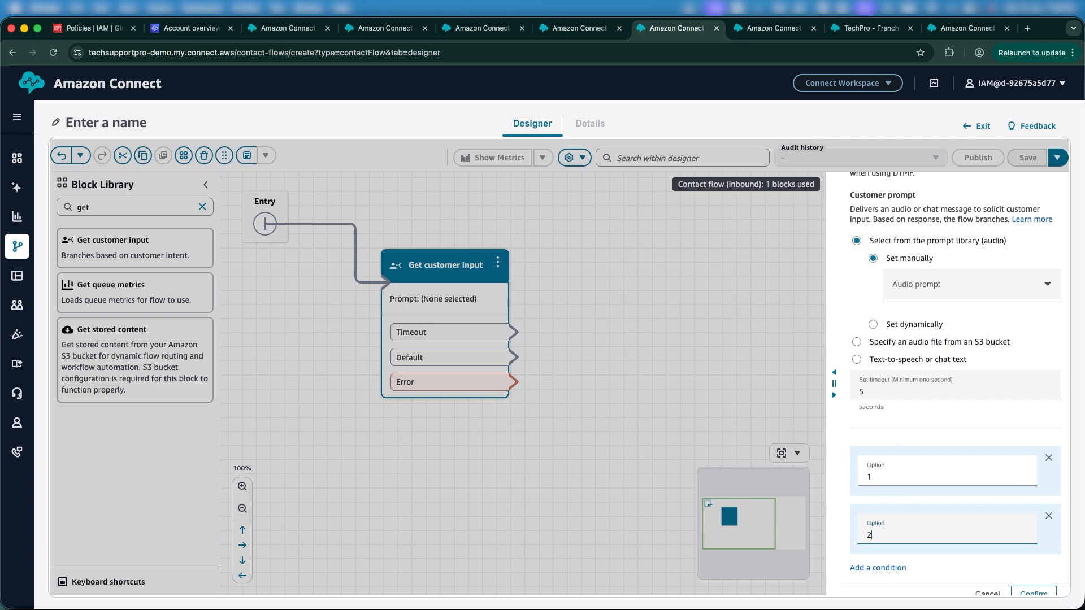
click(1039, 574)
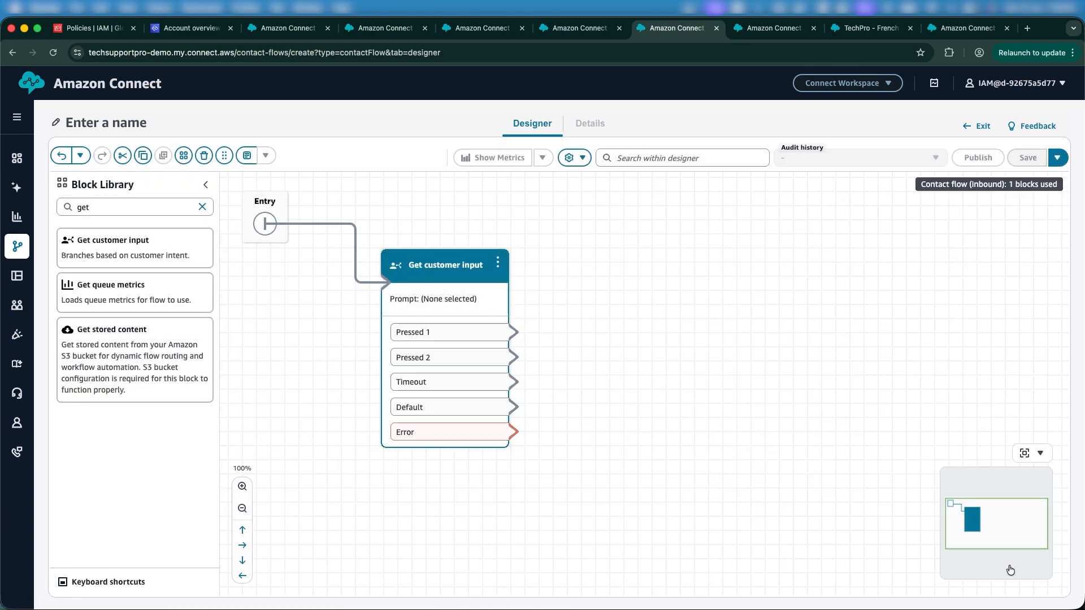
Step: Search the block library for set wor and place two Set working queue blocks on the canvas
double_click(84, 207)
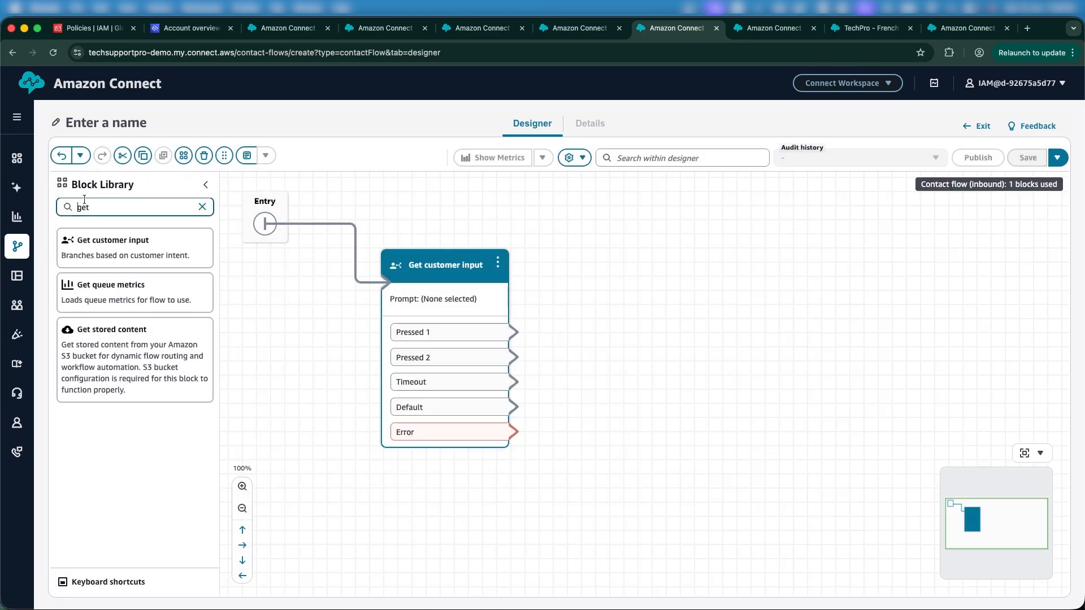
text(s)
text(et co)
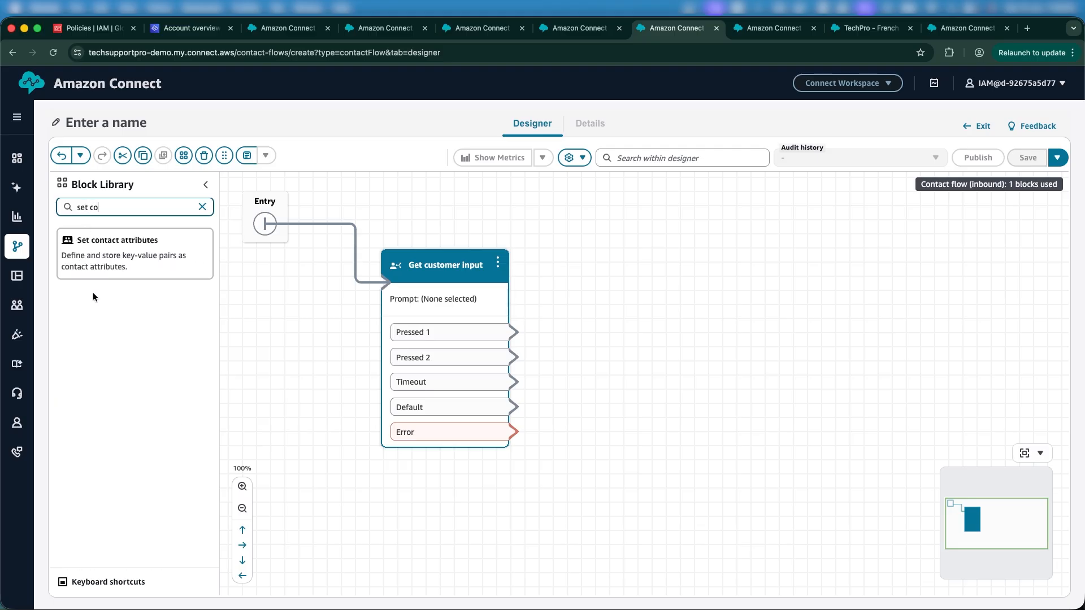
key(BackSpace)
key(BackSpace)
key(BackSpace)
text(wor)
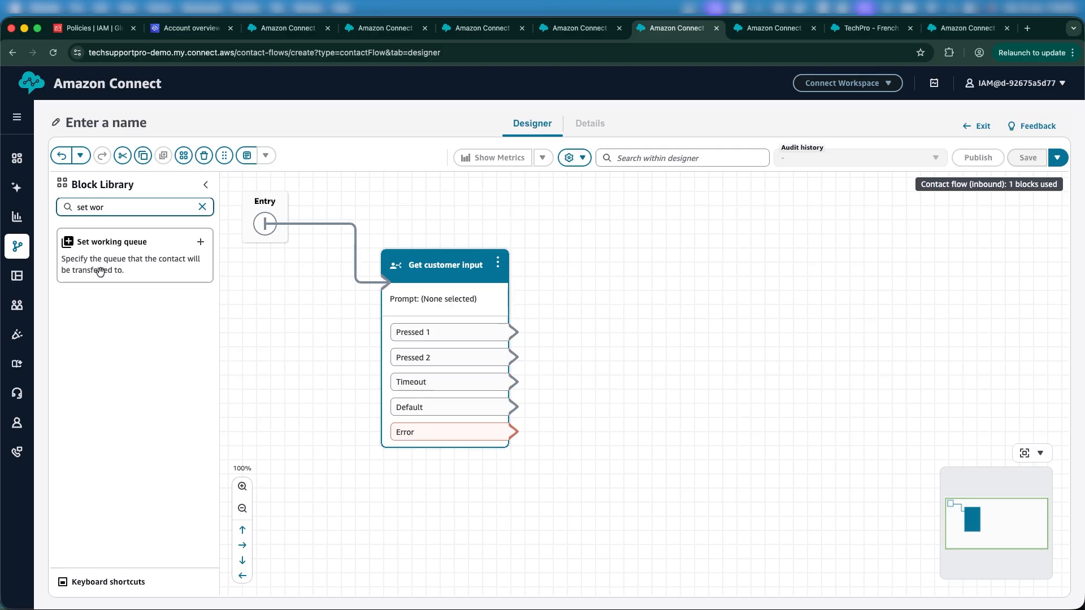
drag(109, 258, 687, 257)
drag(200, 238, 718, 379)
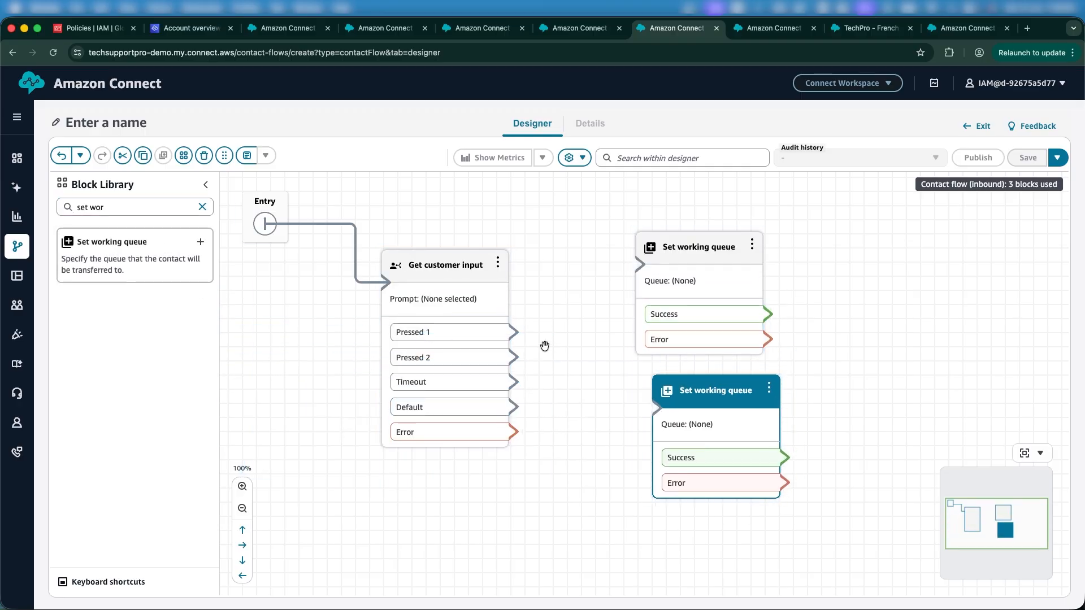
Step: Connect Pressed 1 to the first Set working queue block and Pressed 2 to the second
drag(513, 334, 718, 246)
click(719, 246)
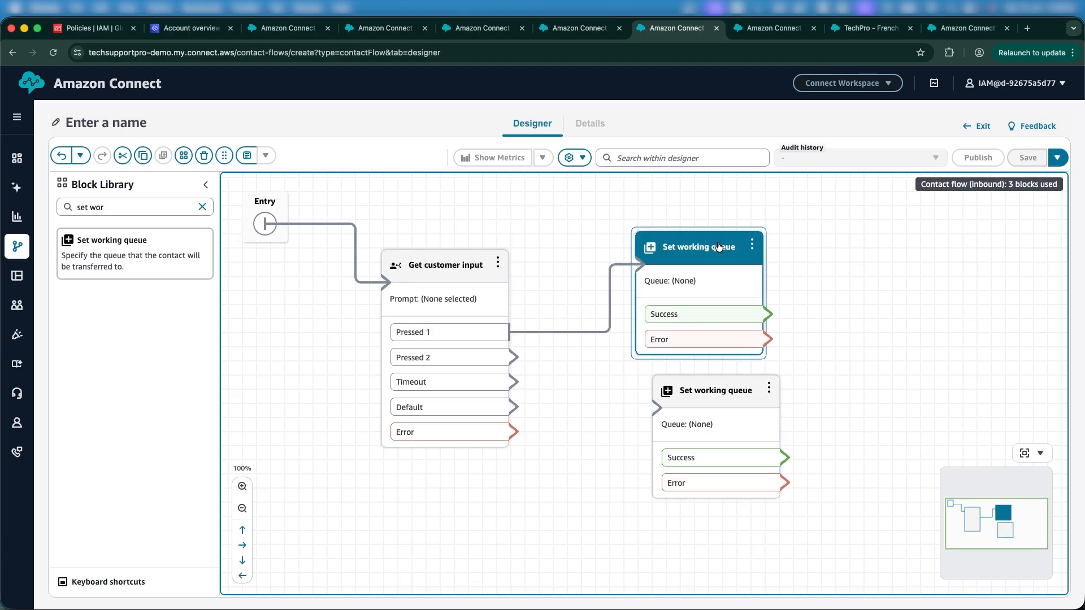
click(1052, 192)
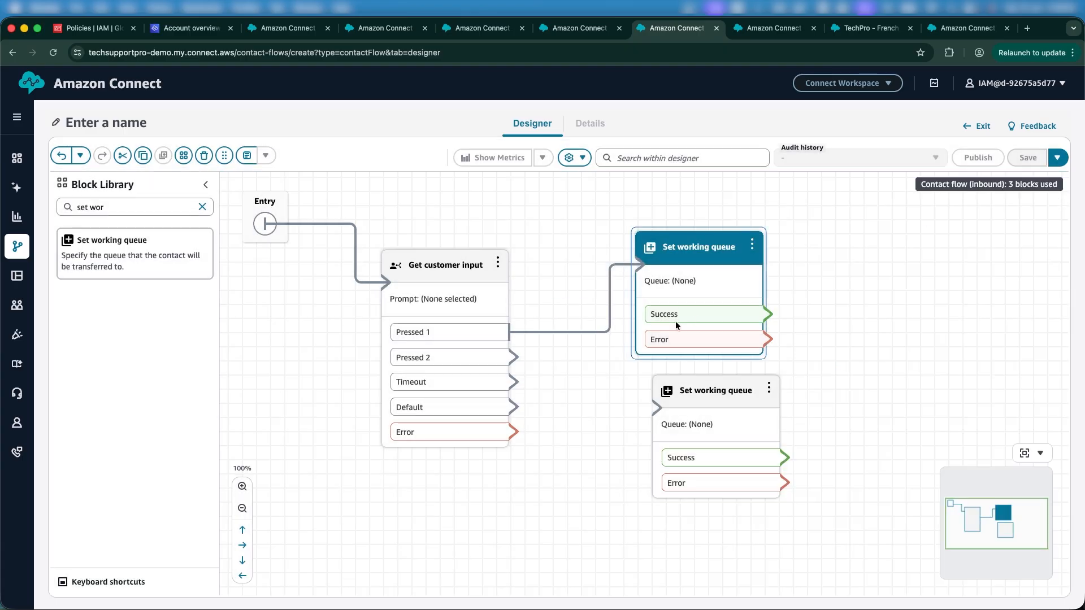
drag(515, 356, 684, 408)
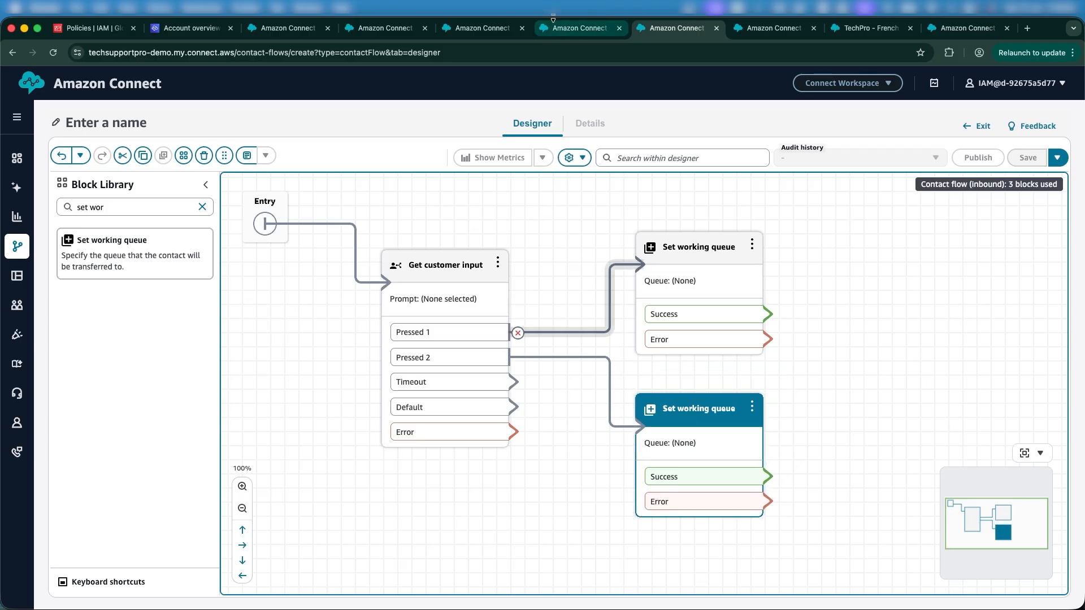
Step: Switch to the Queues tab and start adding a new queue named Finance
click(477, 29)
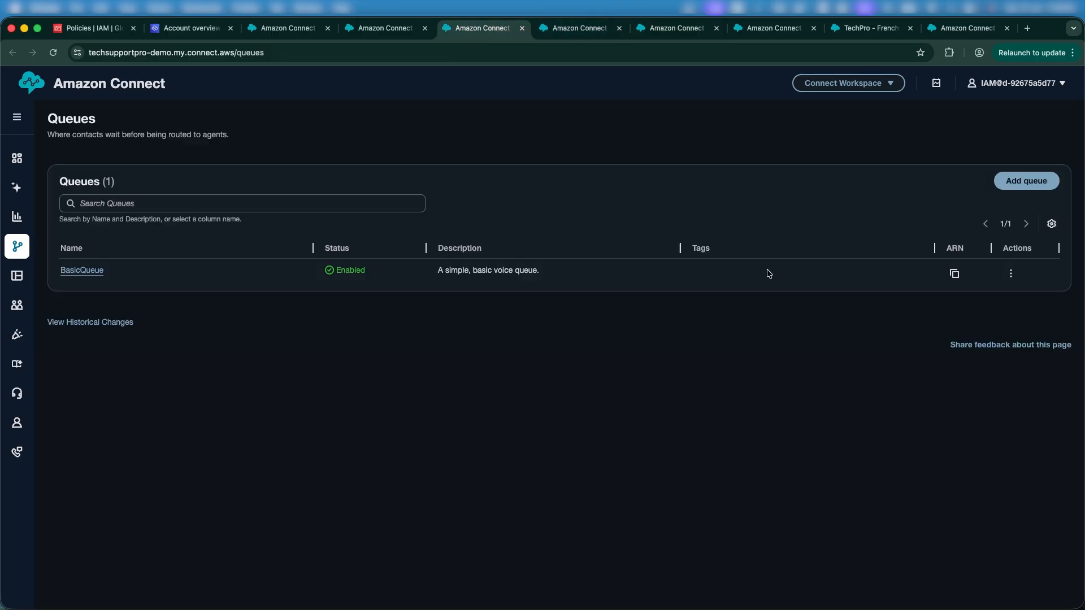
click(1009, 181)
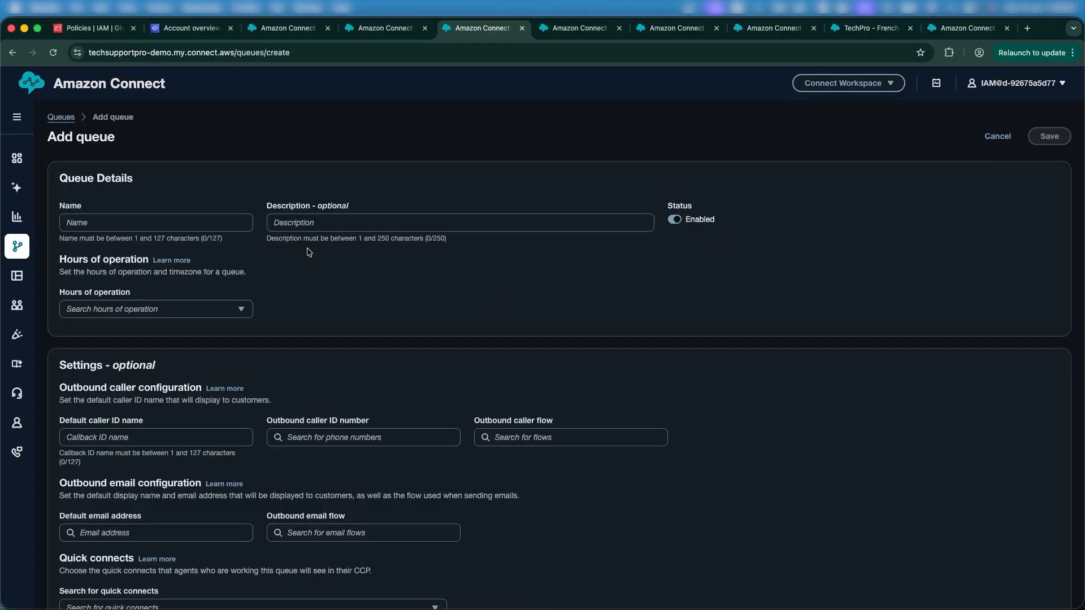
click(188, 225)
text(Finance)
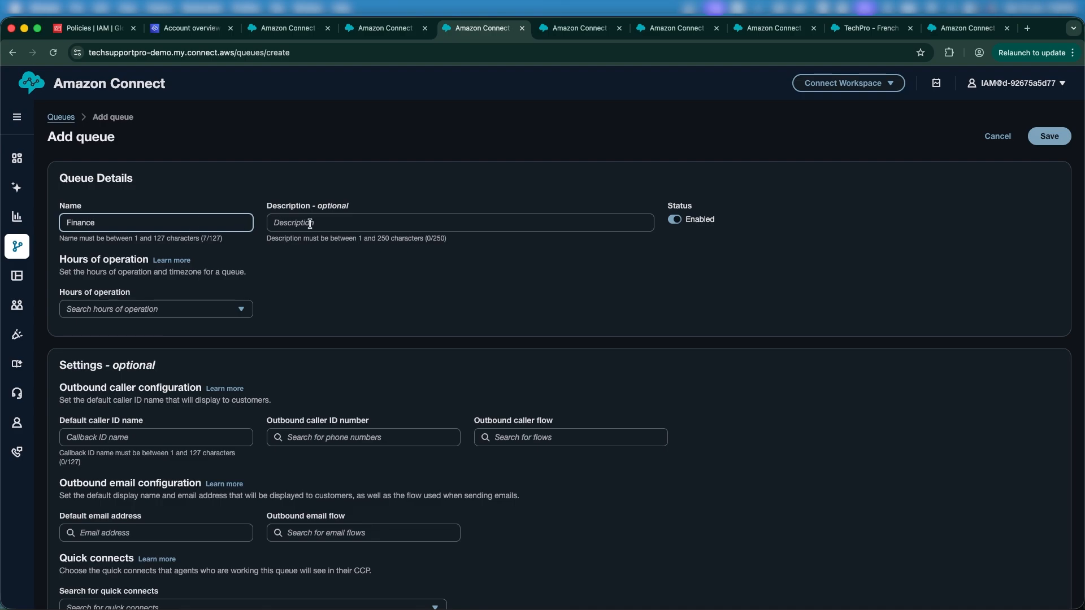
Step: Set the Finance queue's hours of operation to Basic Hours
click(311, 223)
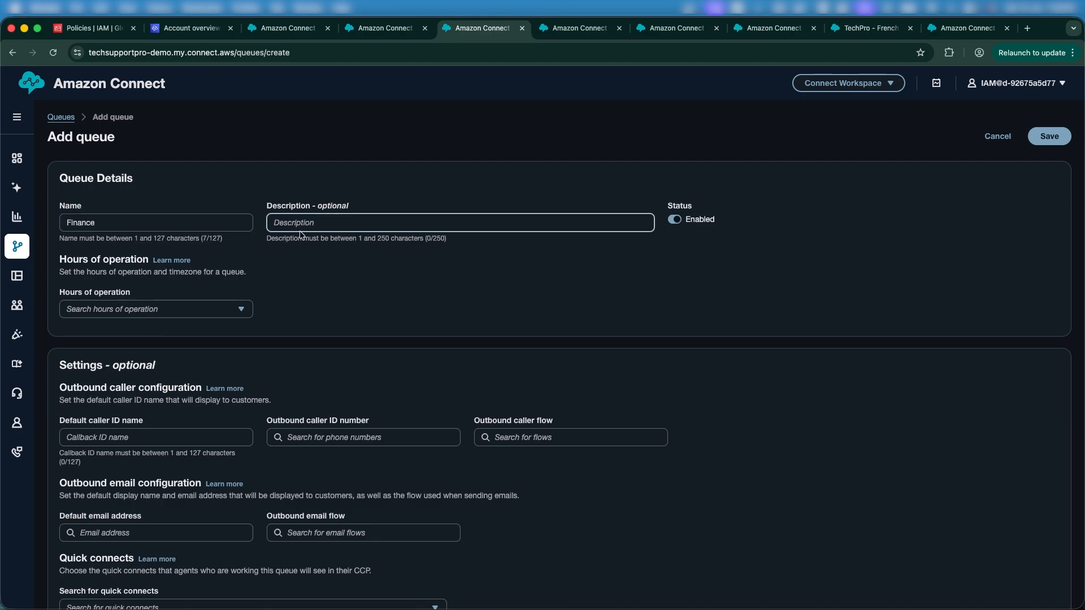
click(185, 310)
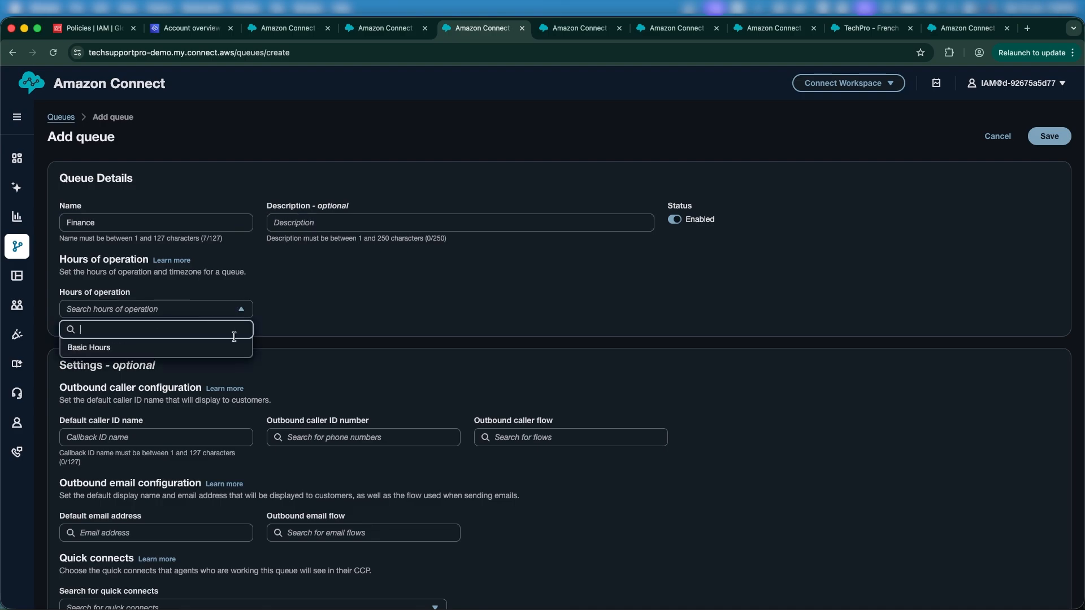
click(206, 355)
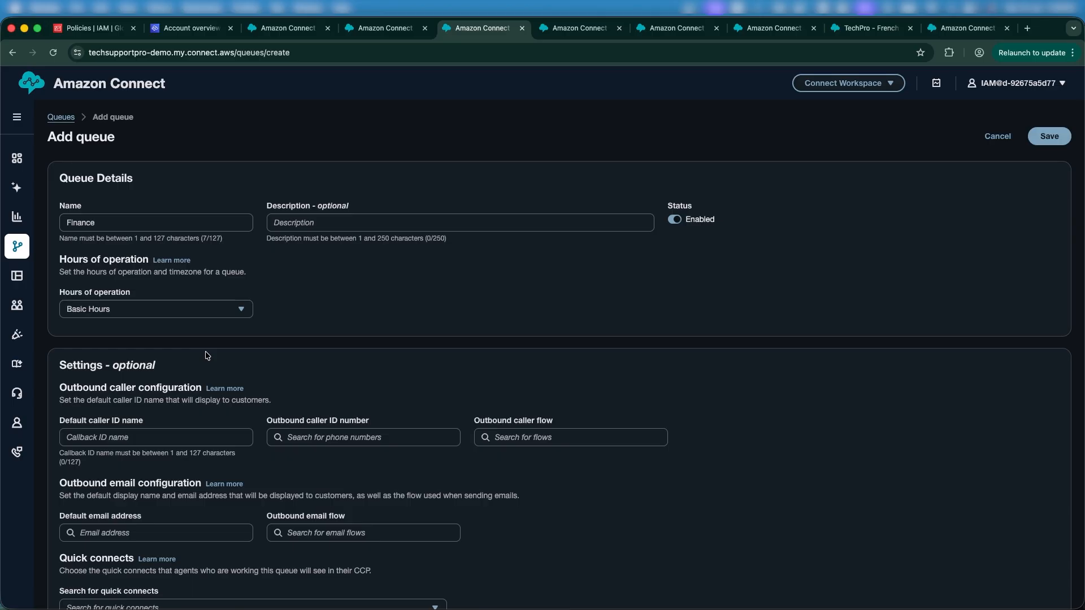
Step: Set the outbound caller ID number to the instance's phone number and the outbound caller flow to Default outbound
scroll(208, 356, down, 5)
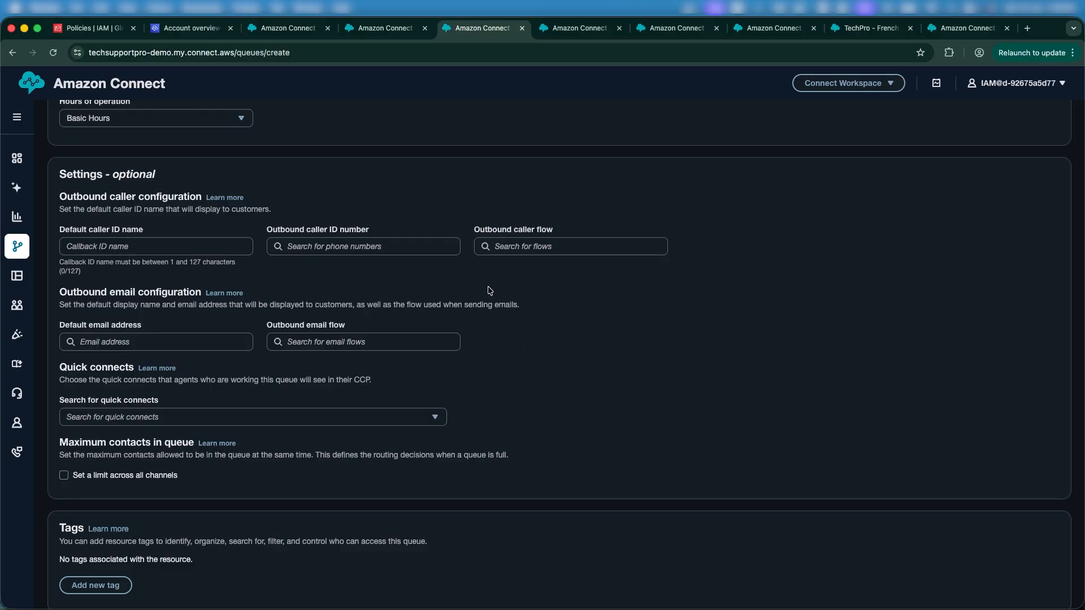
click(386, 249)
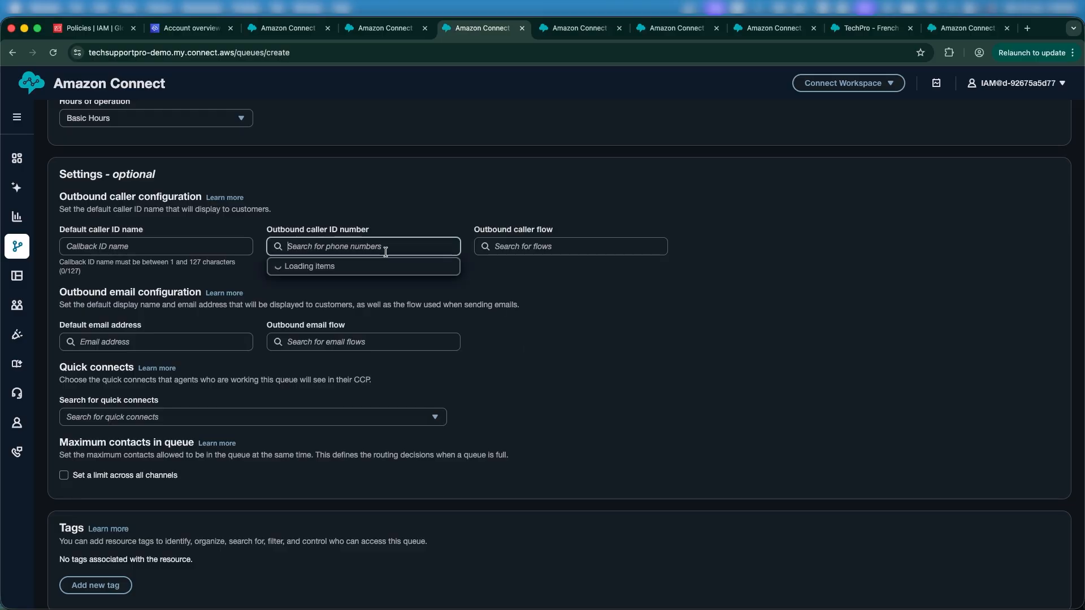
click(561, 344)
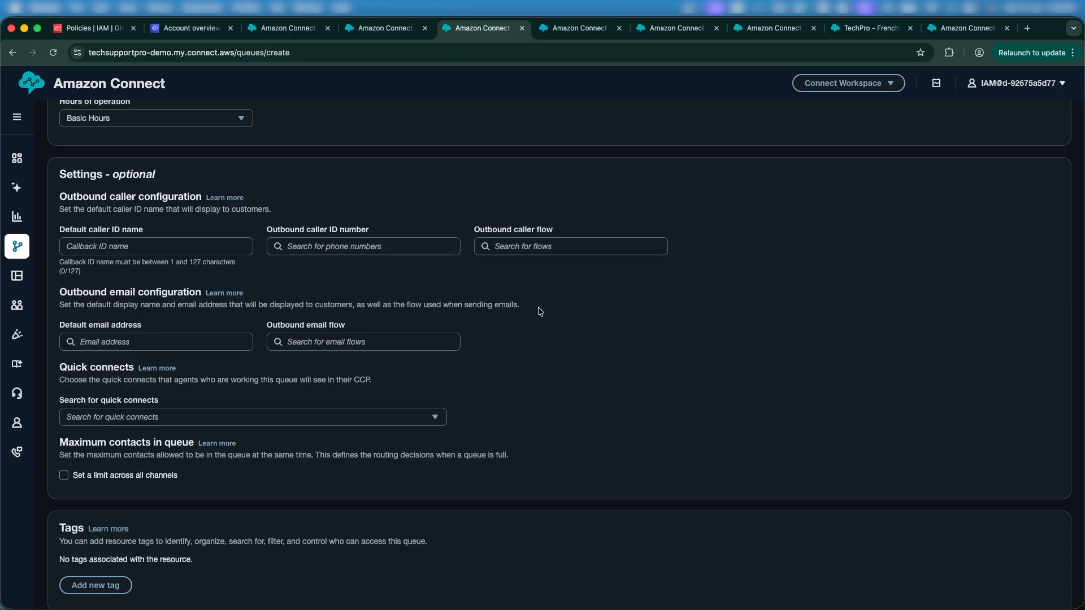
click(423, 247)
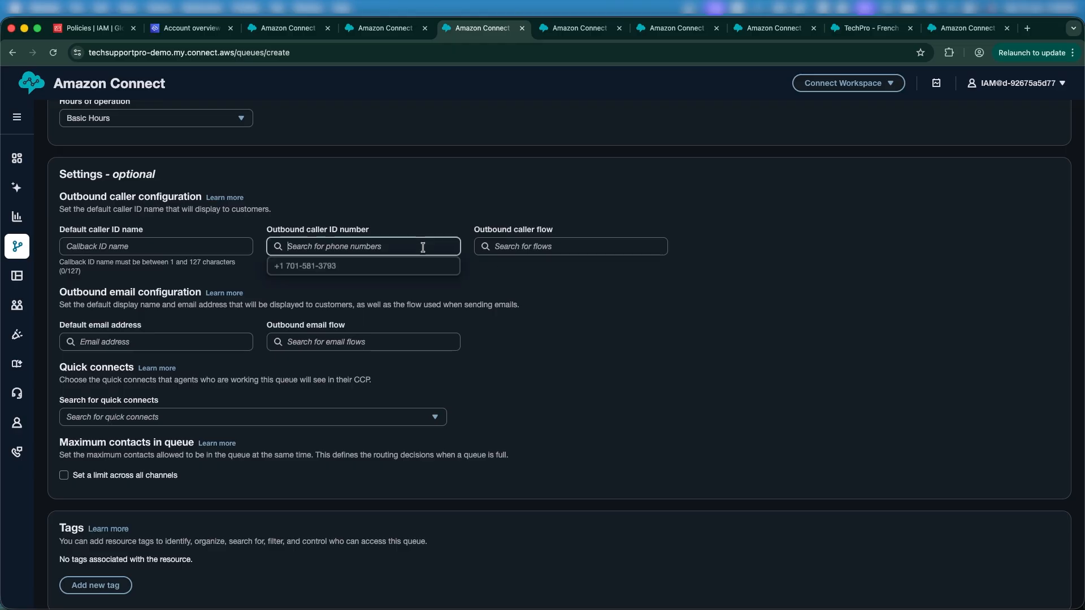
click(396, 280)
click(383, 248)
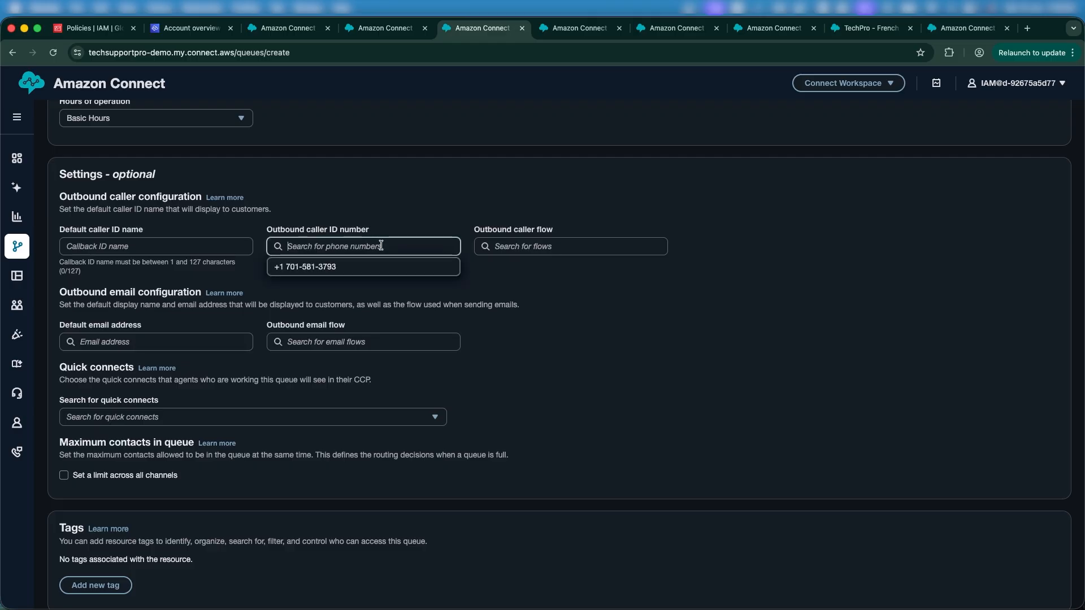
click(311, 265)
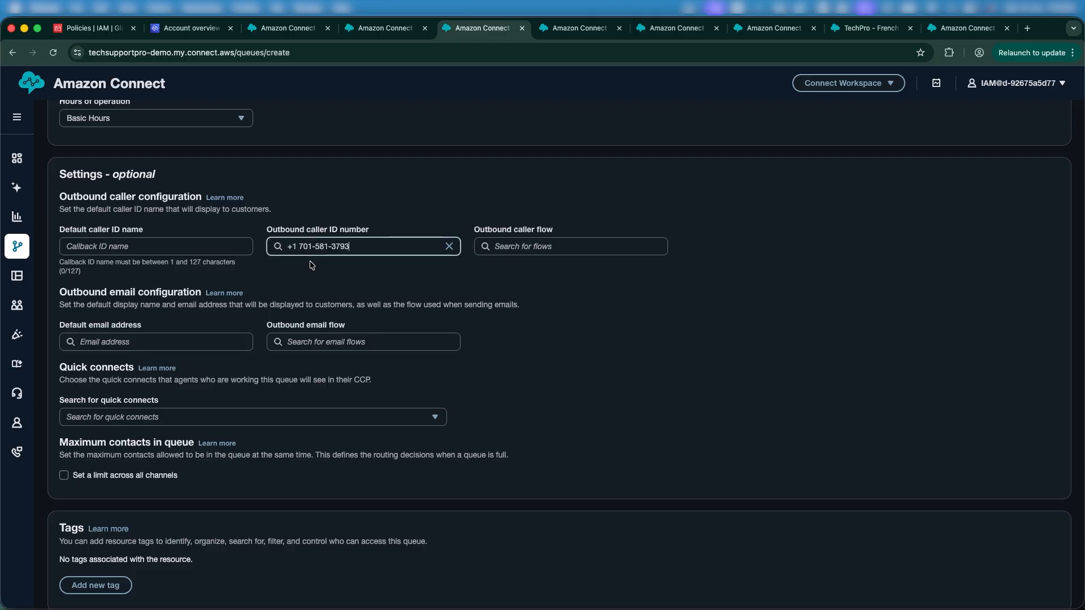
click(556, 249)
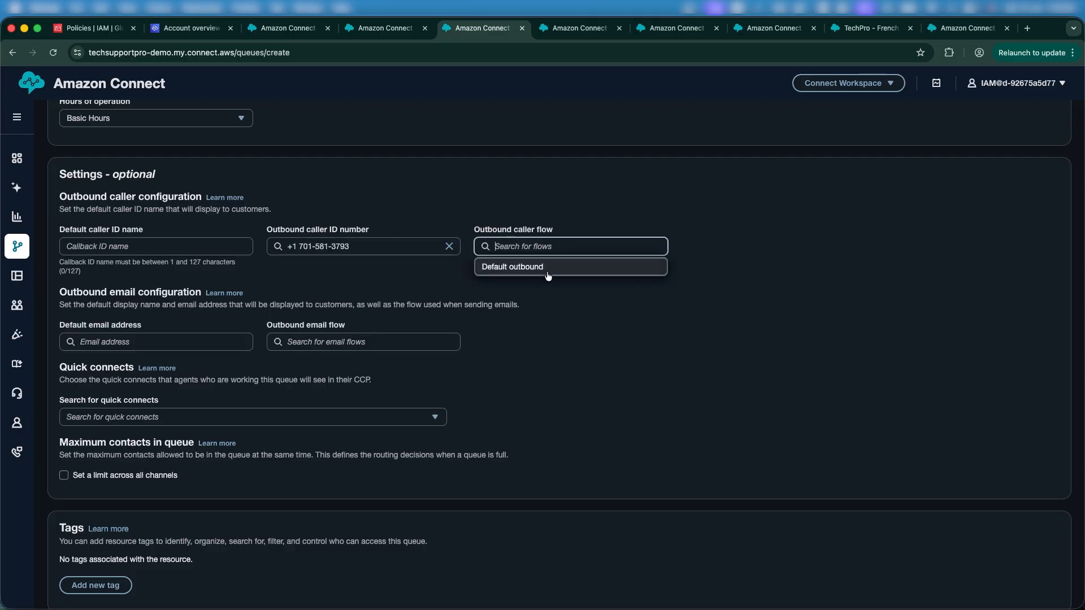
click(544, 276)
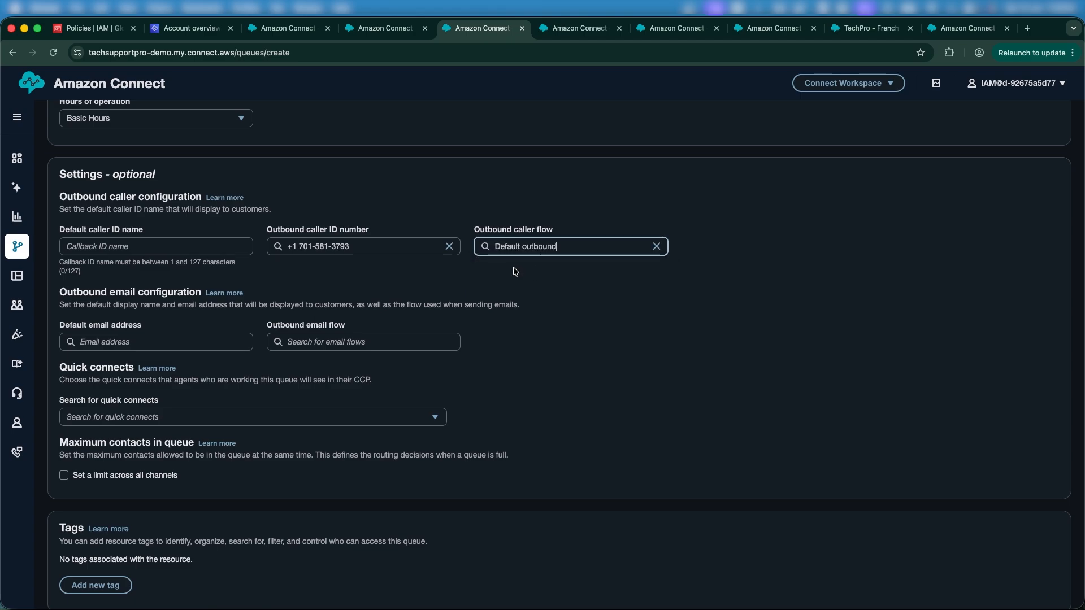
Step: Review the queue settings and save the Finance queue
click(582, 291)
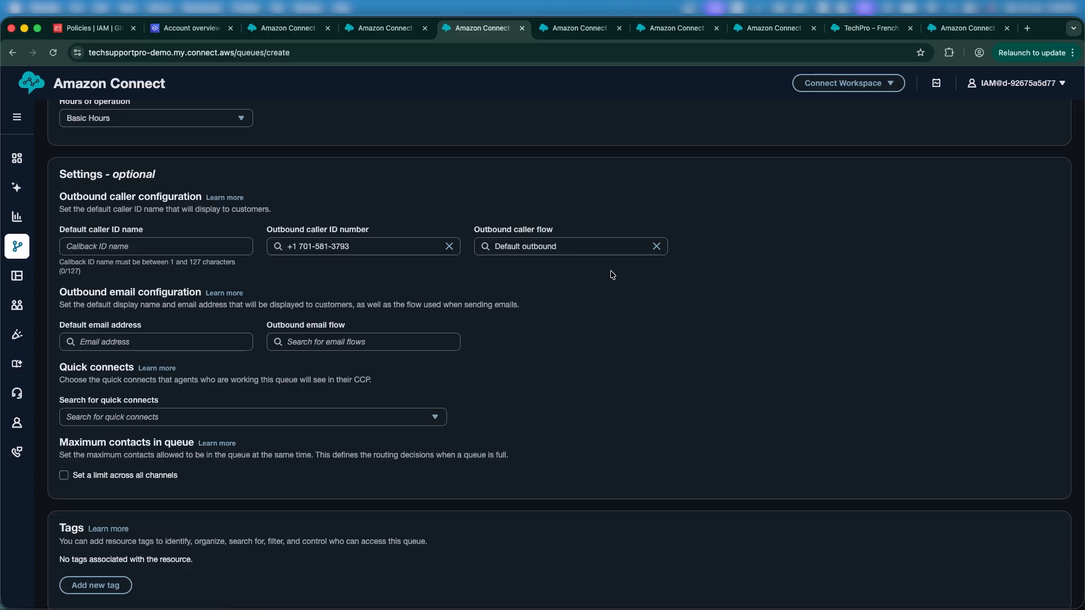
scroll(492, 303, down, 2)
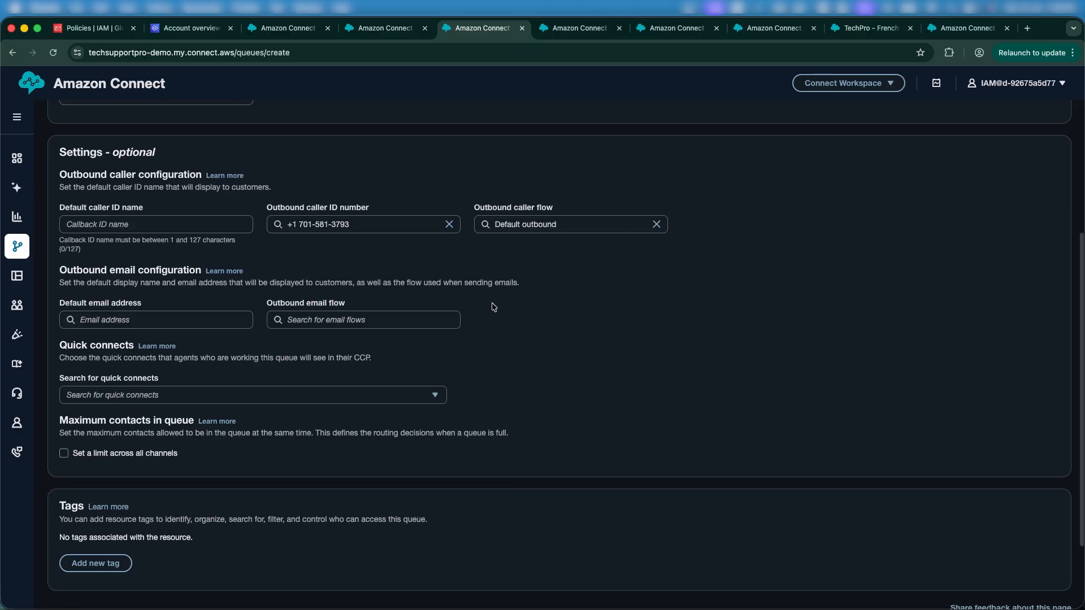
scroll(243, 307, down, 1)
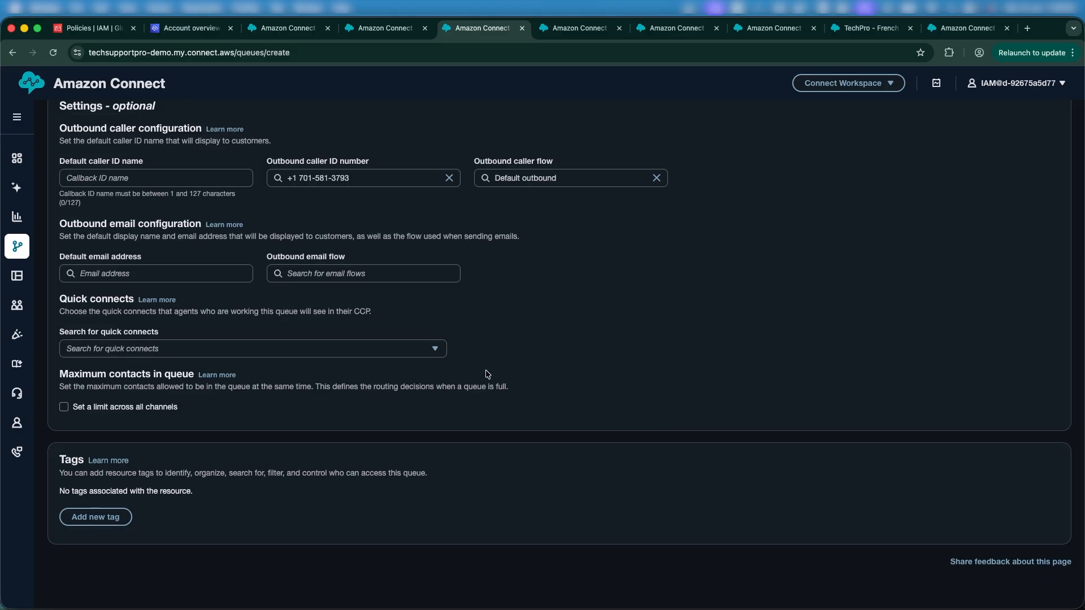
scroll(487, 374, up, 10)
scroll(487, 374, down, 10)
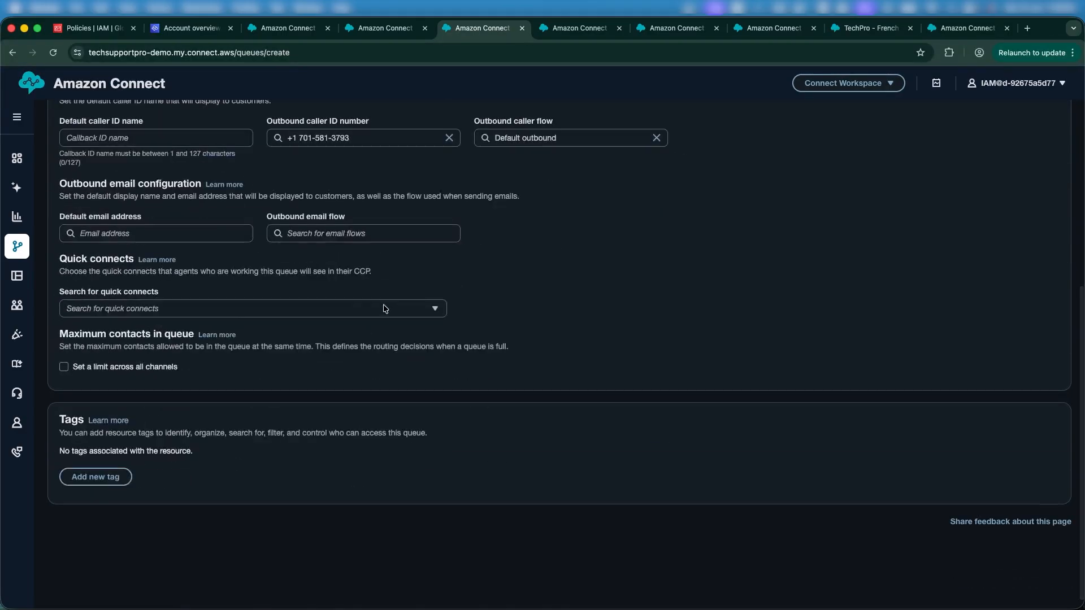
scroll(356, 283, up, 10)
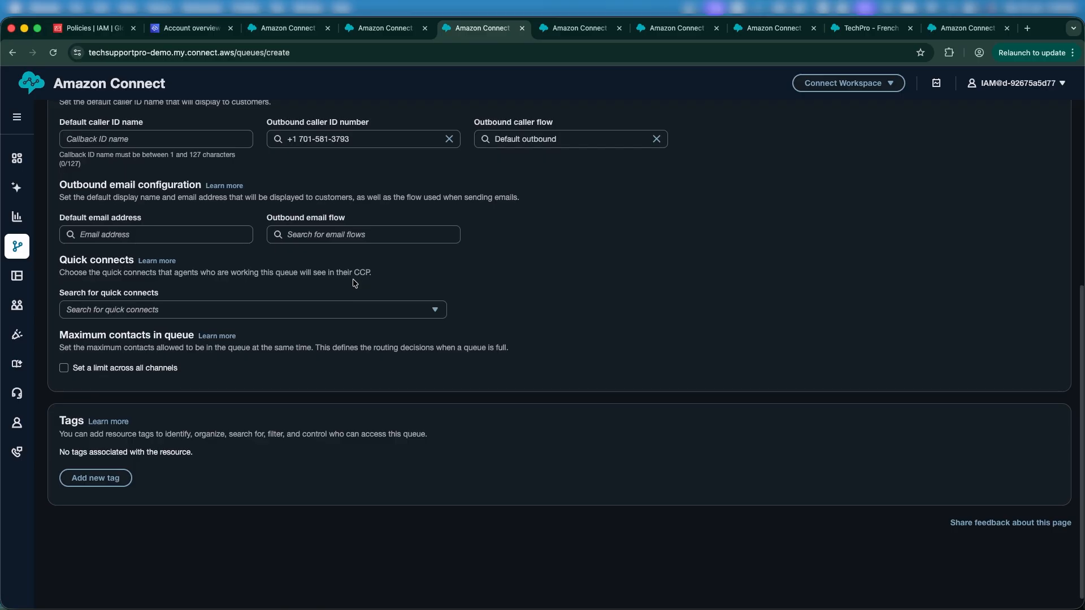
scroll(473, 338, down, 1)
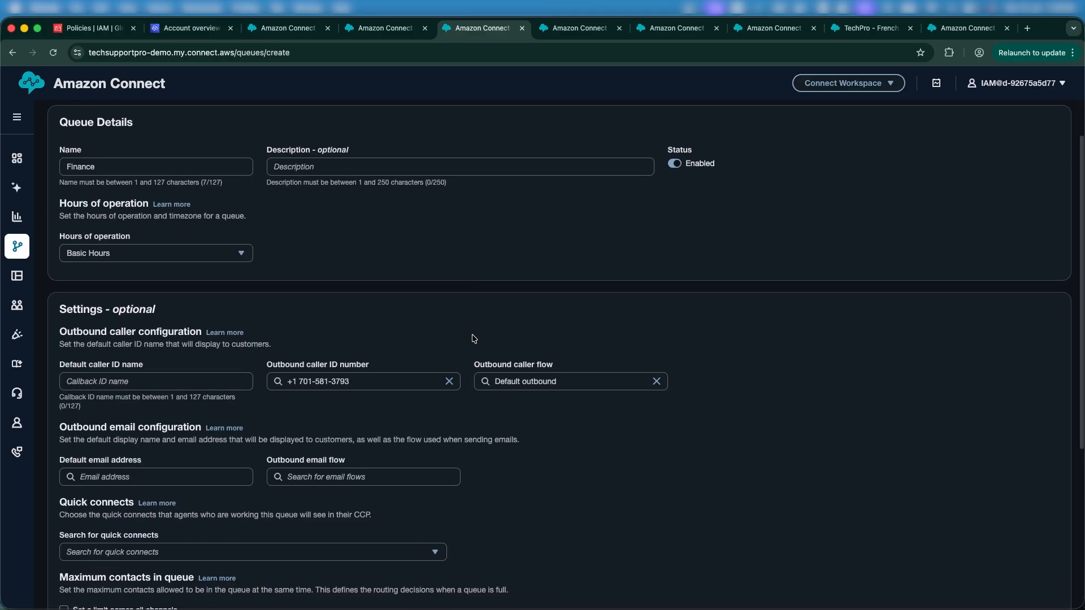
scroll(639, 410, down, 2)
scroll(639, 409, down, 8)
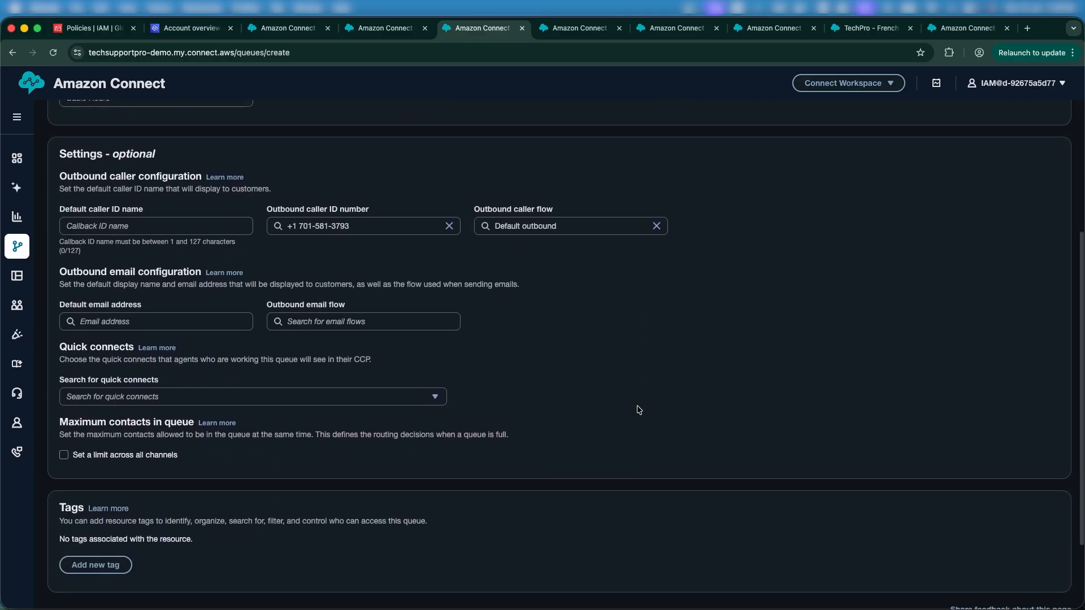
scroll(897, 433, up, 10)
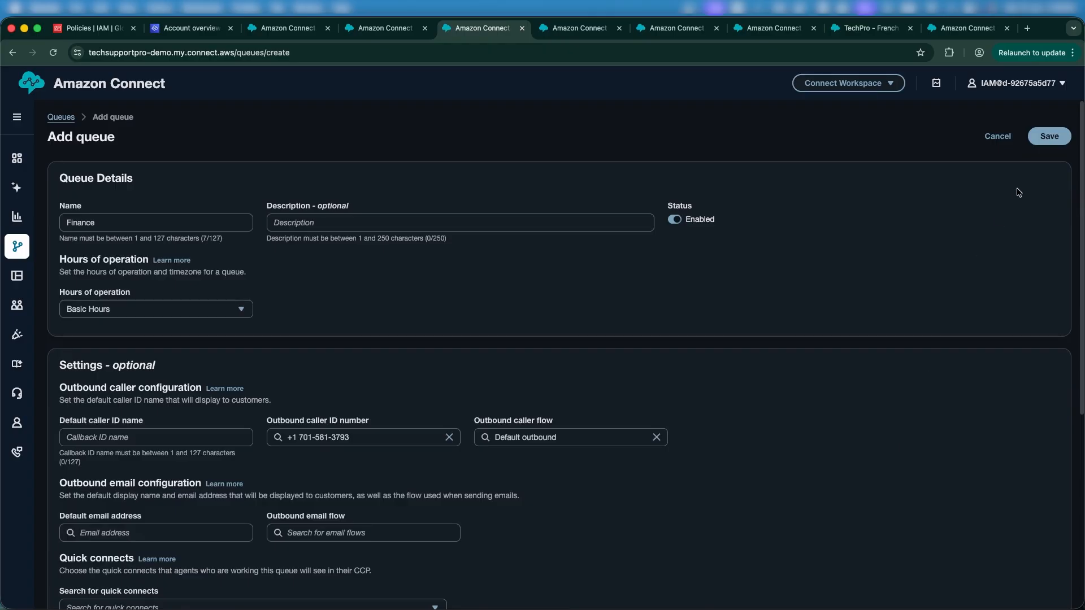
click(1047, 139)
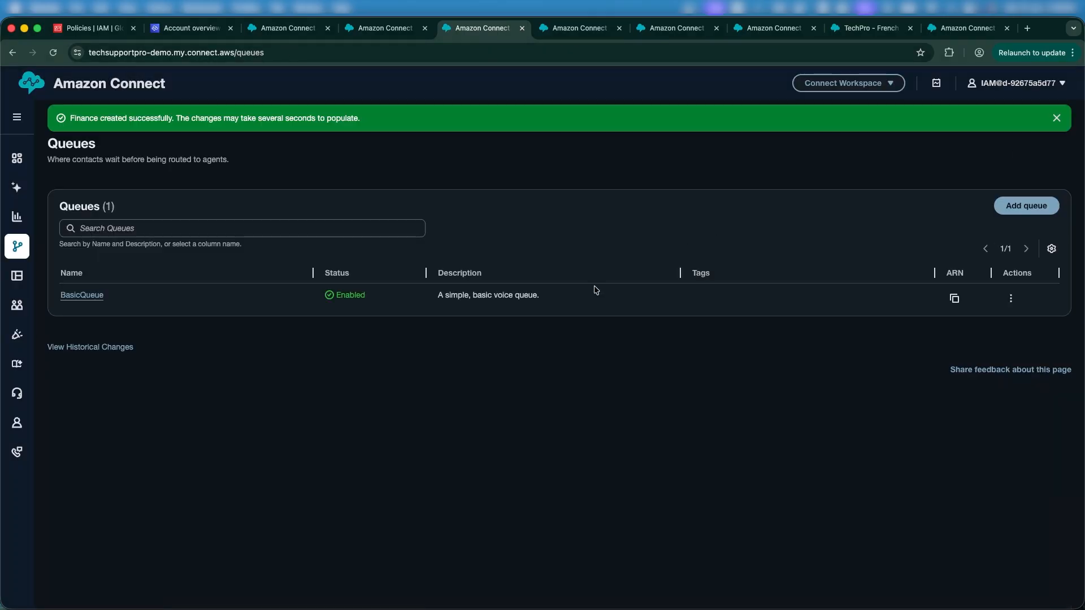
Step: Add a new queue named Education and set its hours of operation to Basic Hours
click(1020, 208)
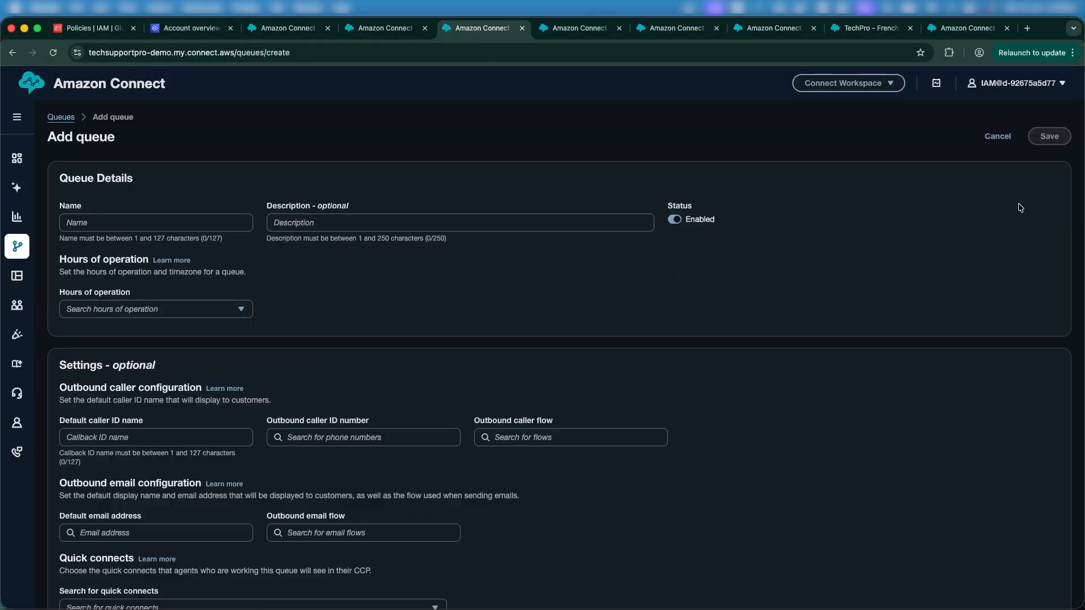
click(196, 218)
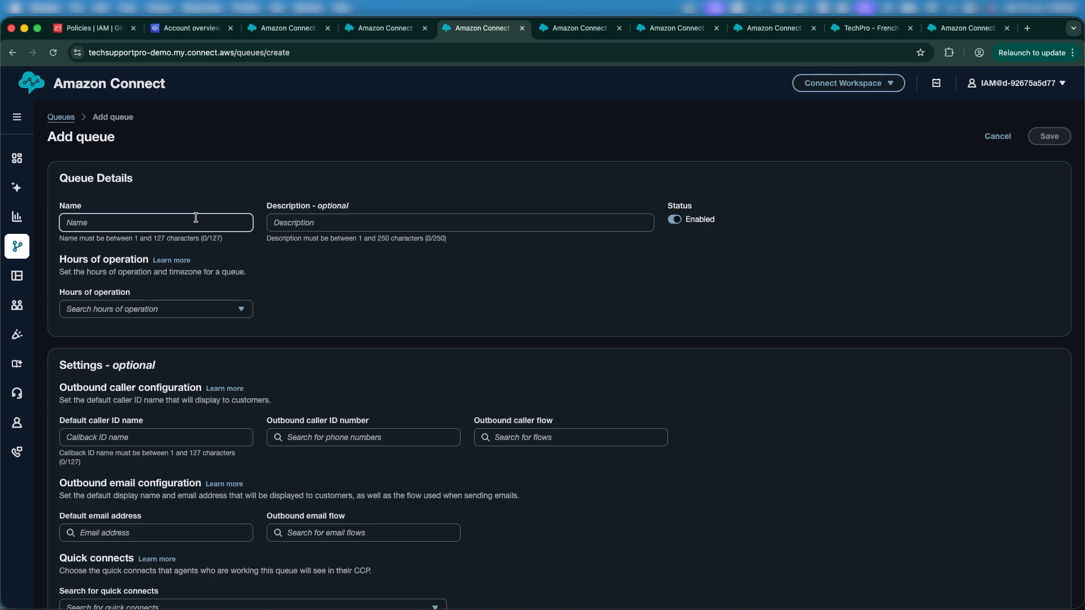
text(Education)
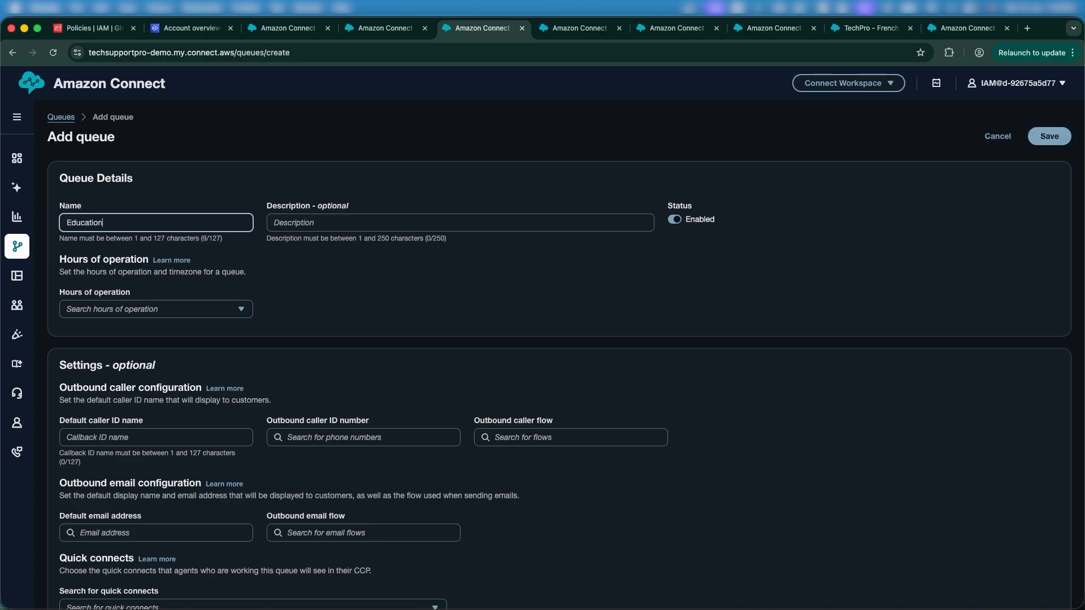
click(310, 222)
click(141, 313)
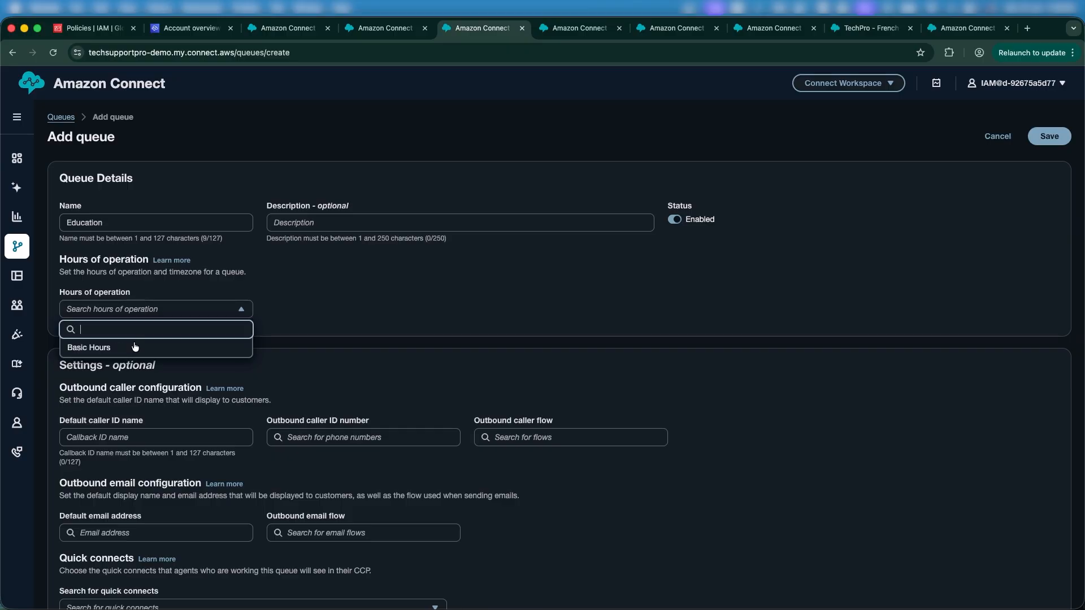
click(135, 347)
Step: Set the Education queue's outbound caller ID number to the instance's phone number and the outbound caller flow to Default outbound
click(393, 443)
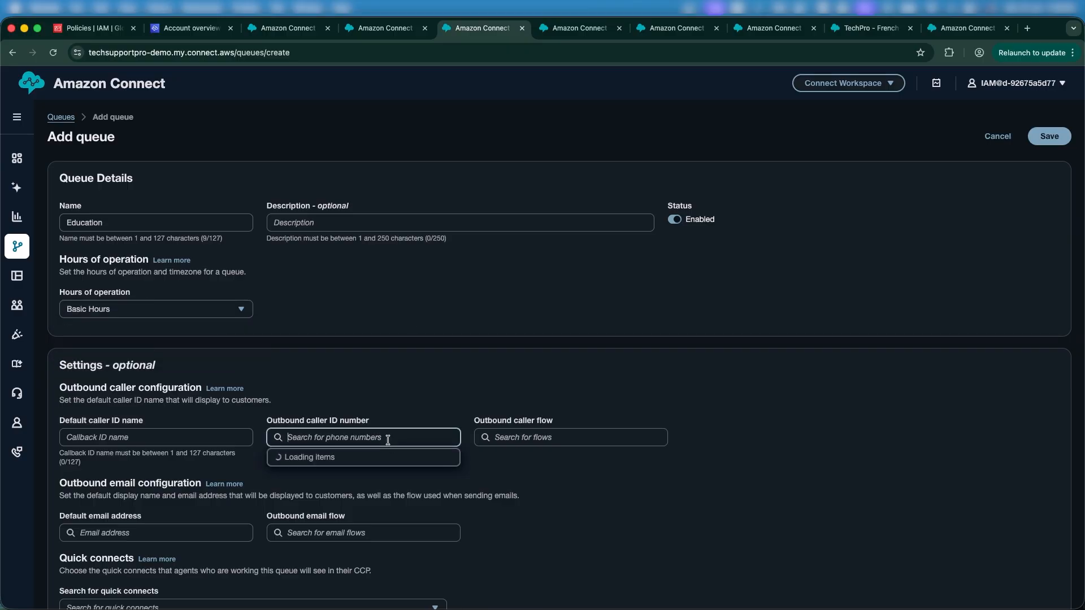
click(356, 466)
click(524, 436)
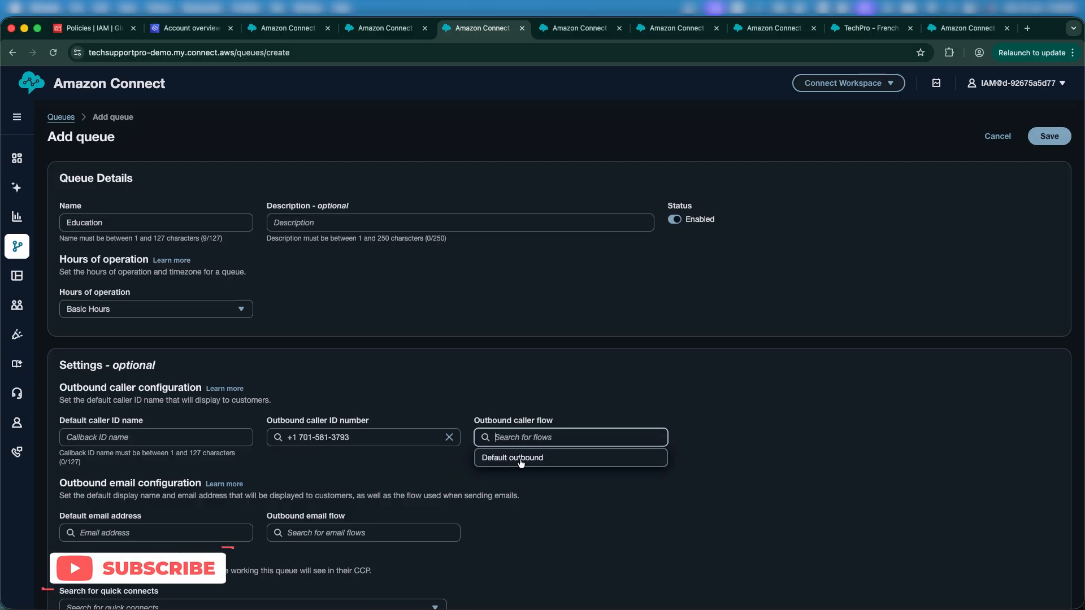
click(520, 457)
Step: Review the queue settings and save the Education queue
scroll(621, 446, down, 5)
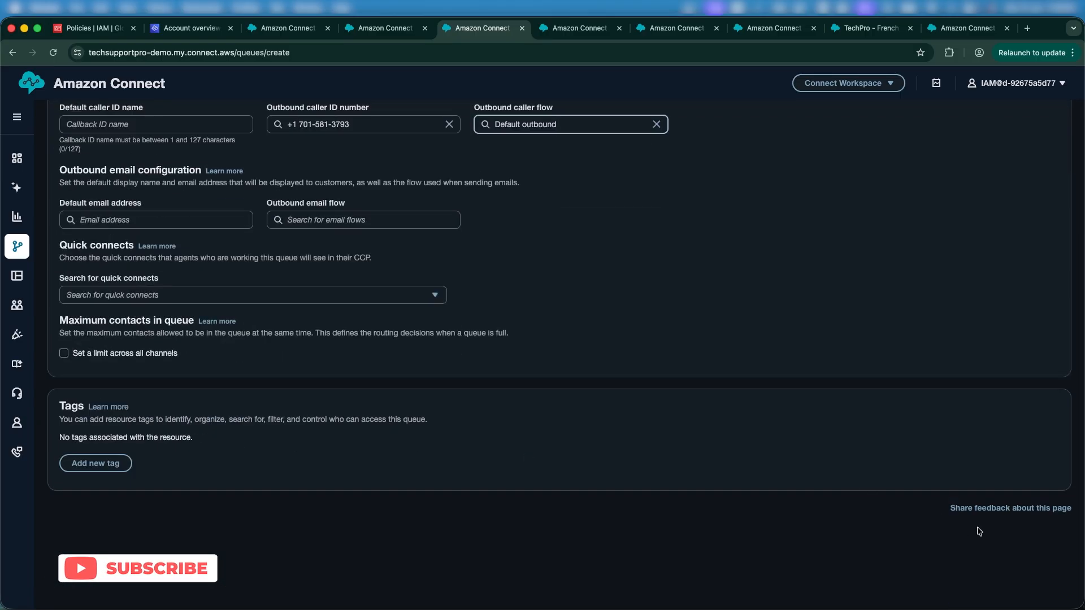
scroll(938, 486, up, 5)
click(1046, 141)
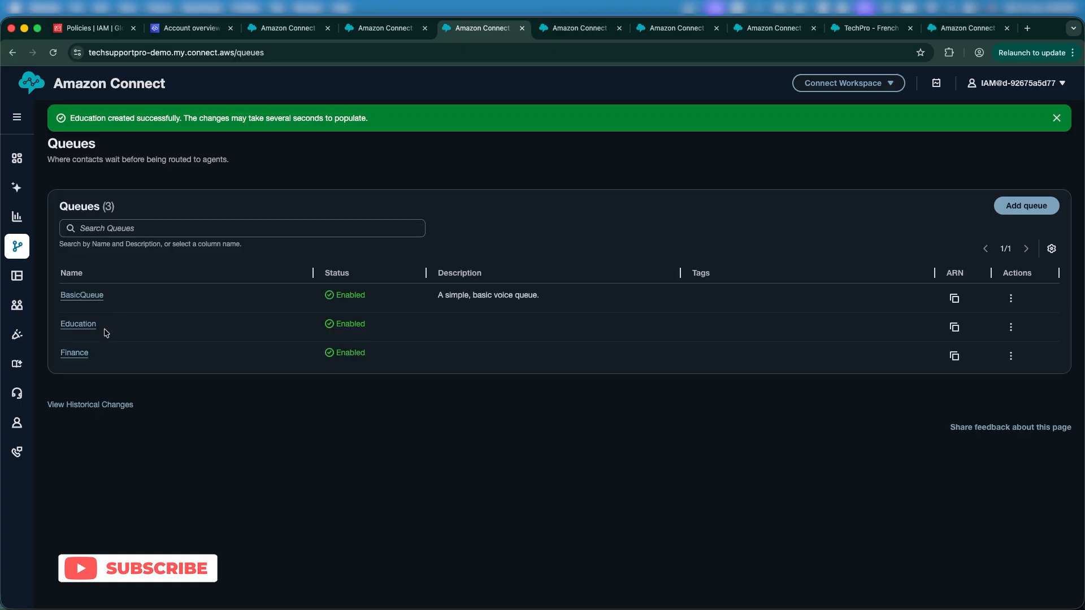
Step: In the contact flow designer, set the first Set working queue block's queue to Education
drag(110, 324, 38, 325)
click(121, 351)
click(590, 26)
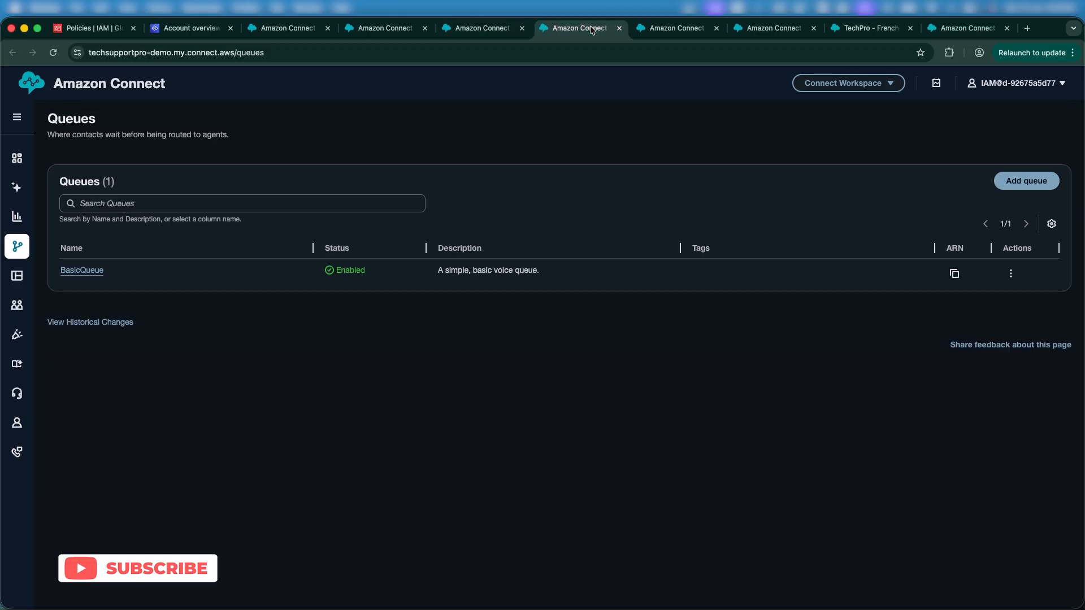
click(674, 29)
click(691, 244)
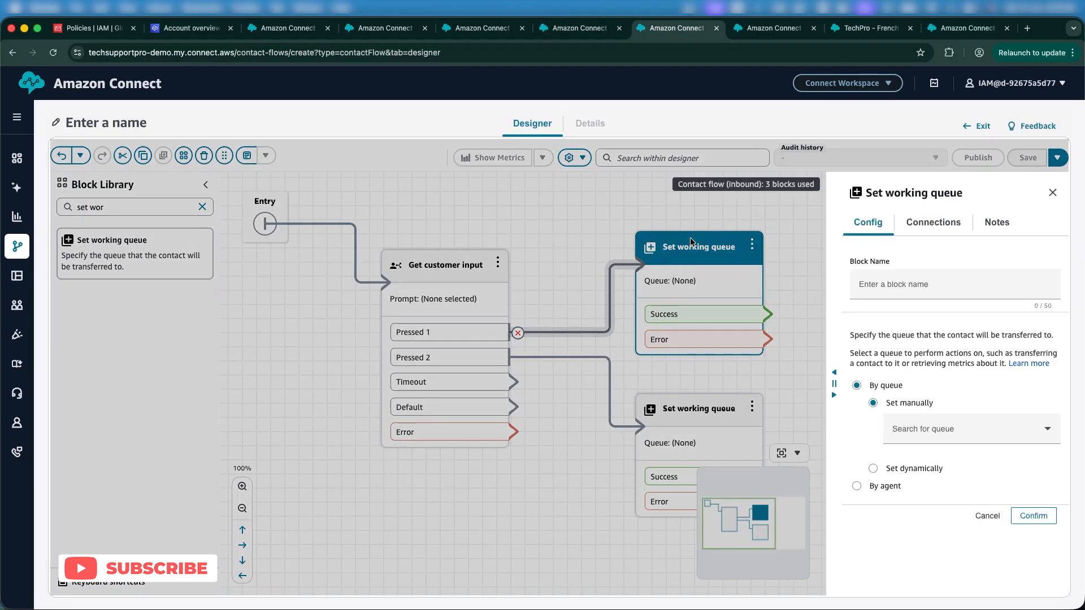
click(899, 429)
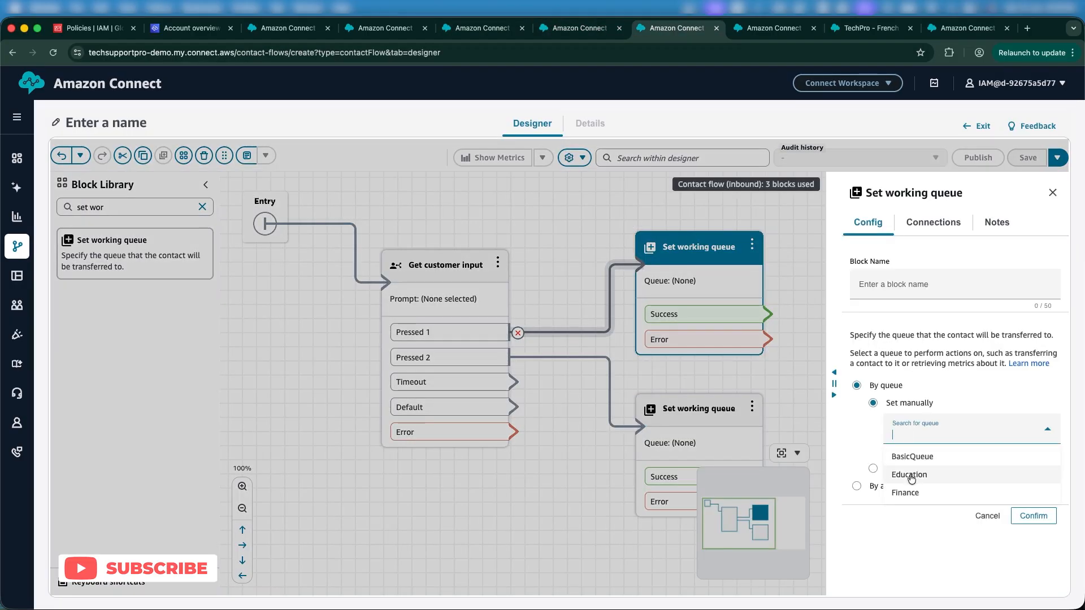
click(911, 475)
click(1022, 515)
Step: Set the second Set working queue block's queue to Education as well
click(711, 409)
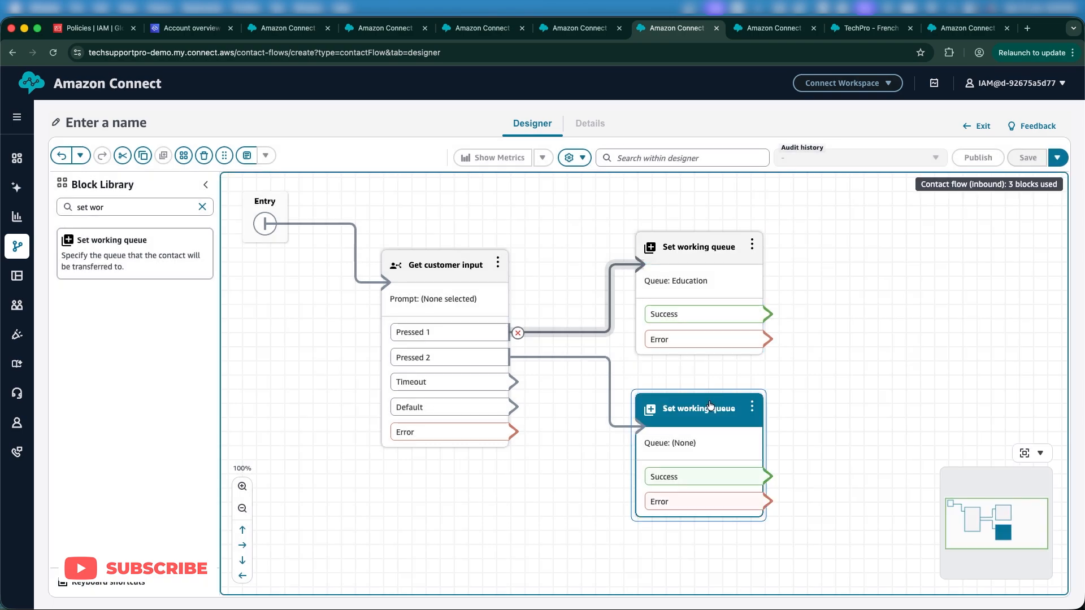
click(911, 439)
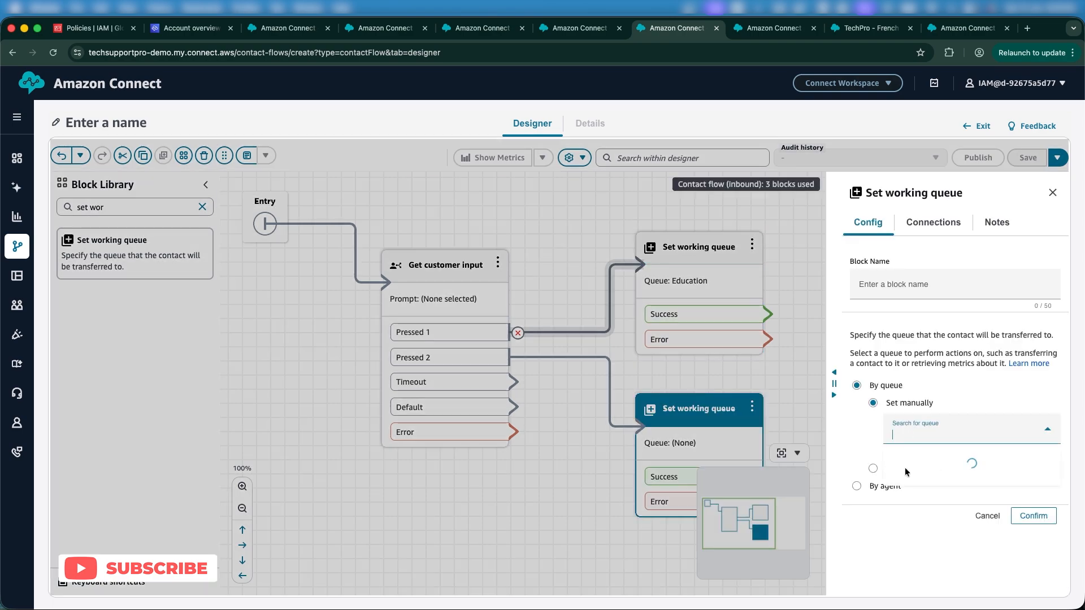
click(908, 474)
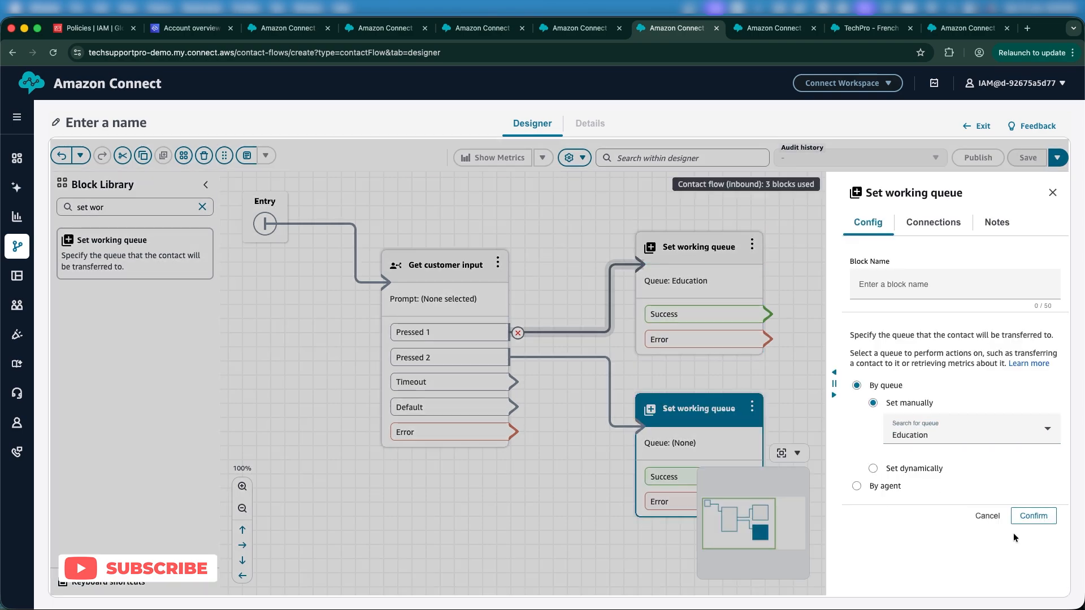
click(1032, 516)
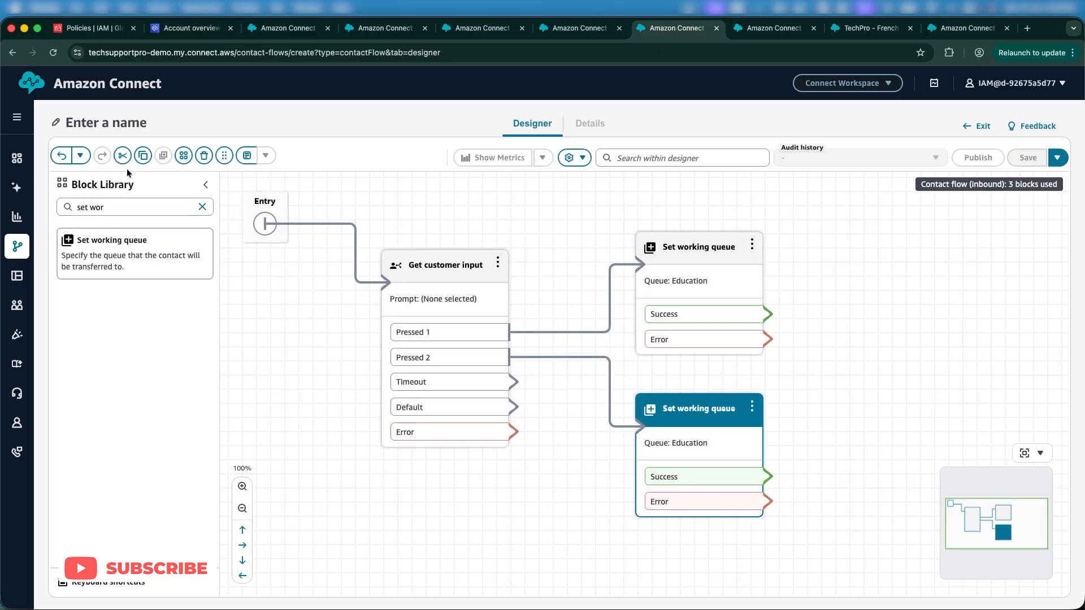
Step: Add a Transfer to queue block and connect both working queue blocks' Success and Error branches to it
triple_click(93, 208)
text(tran)
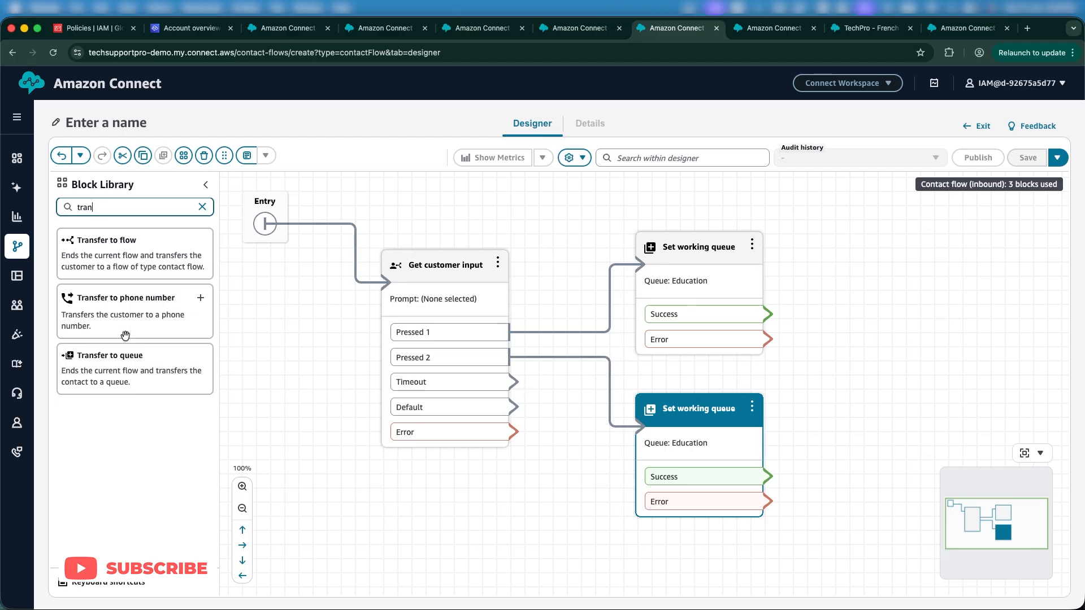
drag(113, 356, 910, 306)
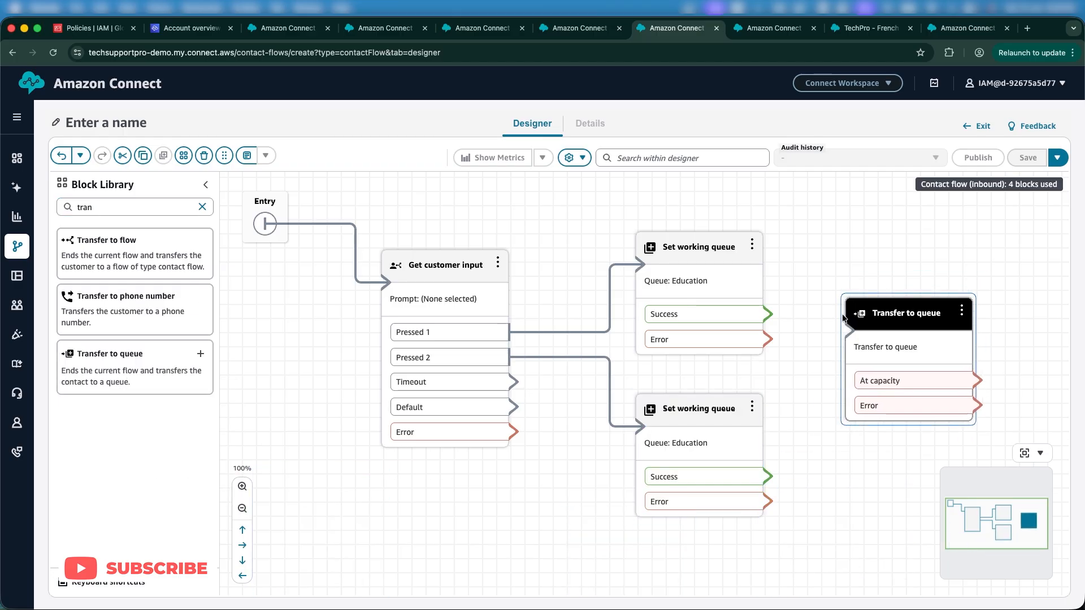
drag(769, 314, 920, 373)
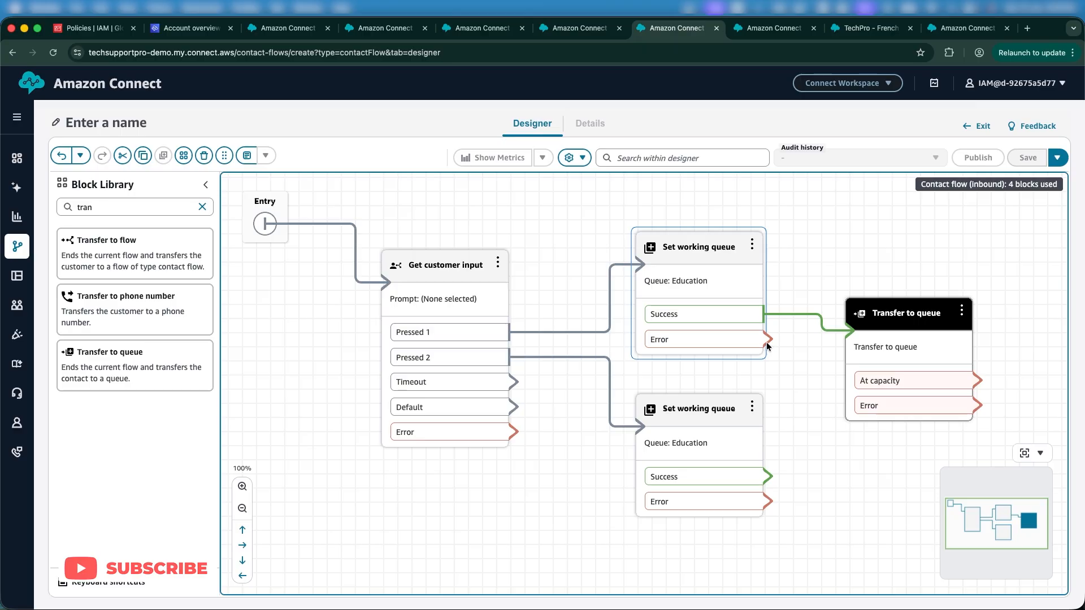
drag(764, 346, 851, 350)
drag(767, 476, 847, 339)
drag(768, 502, 850, 356)
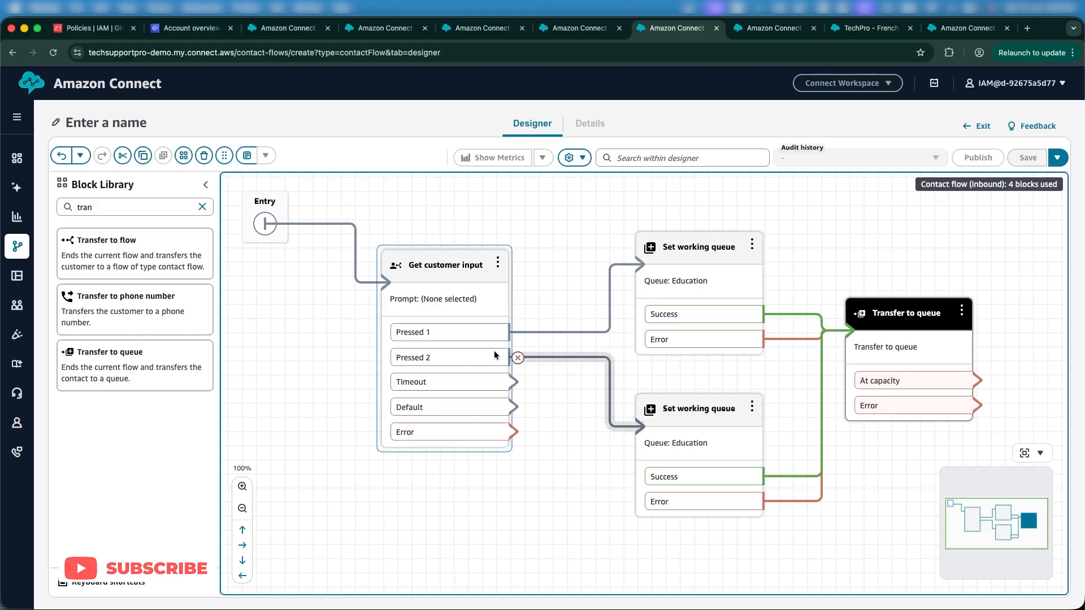
Step: Add a Check hours of operation block and connect the Entry point to it
click(465, 268)
drag(466, 267, 479, 291)
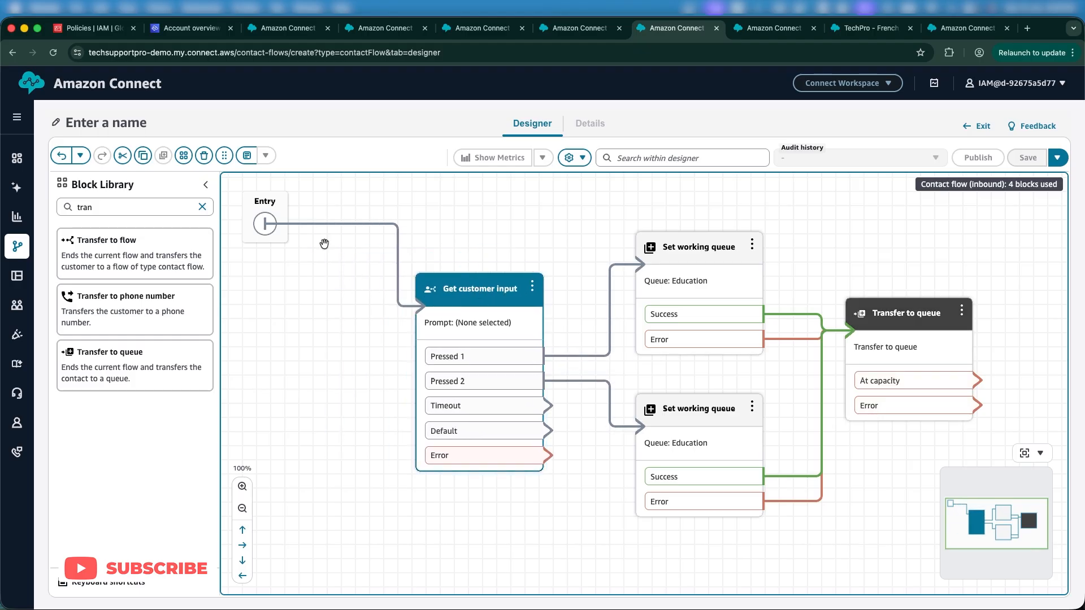
double_click(138, 213)
text(hour)
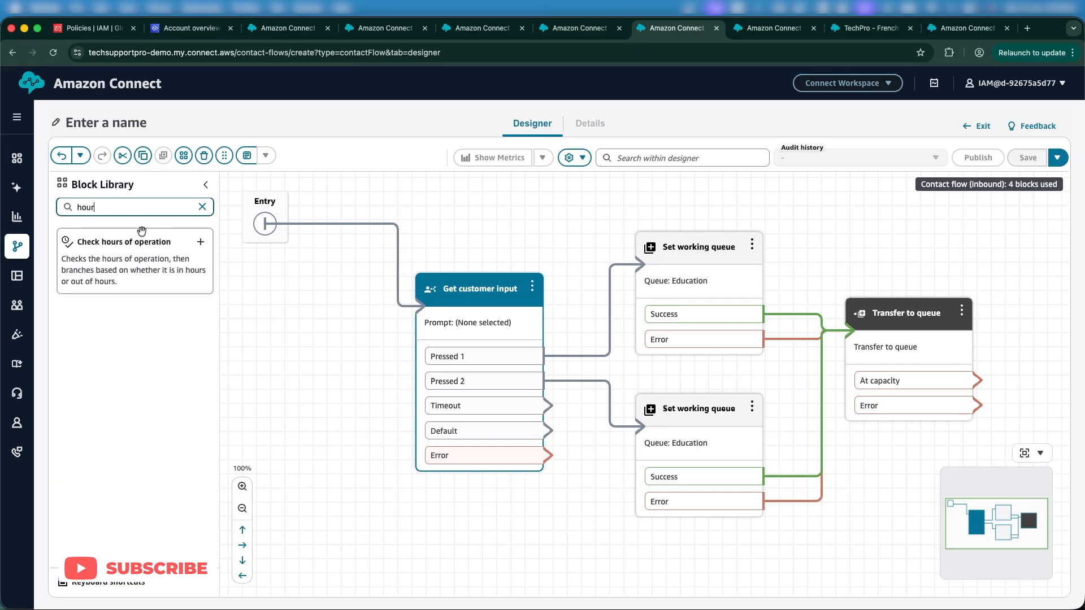
drag(124, 243, 334, 340)
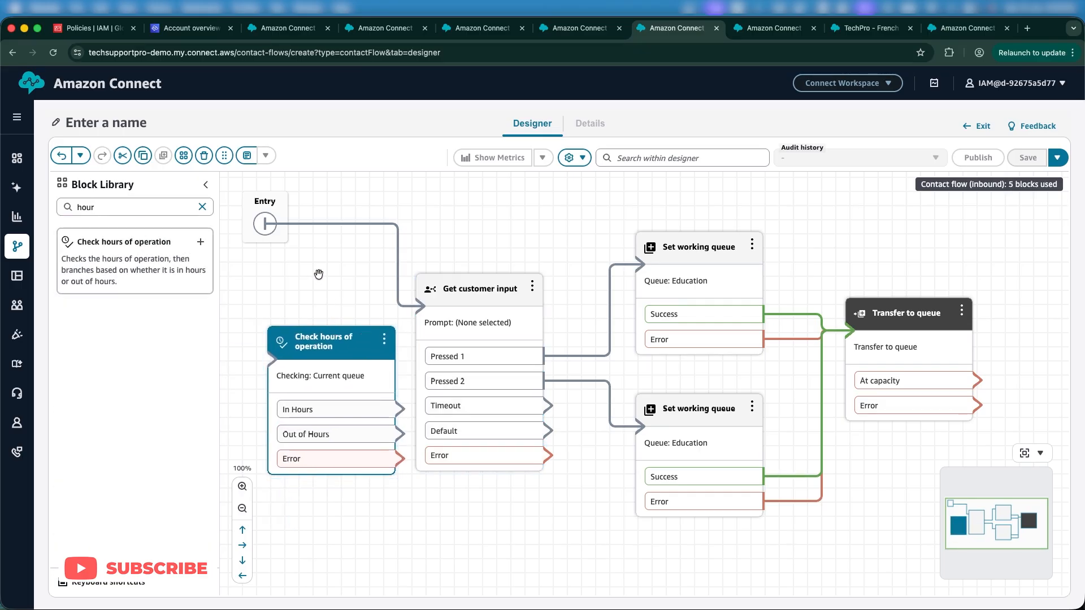
click(295, 225)
drag(265, 223, 334, 355)
Step: Set the Check hours of operation block to check Basic Hours and route In Hours to Get customer input
click(316, 338)
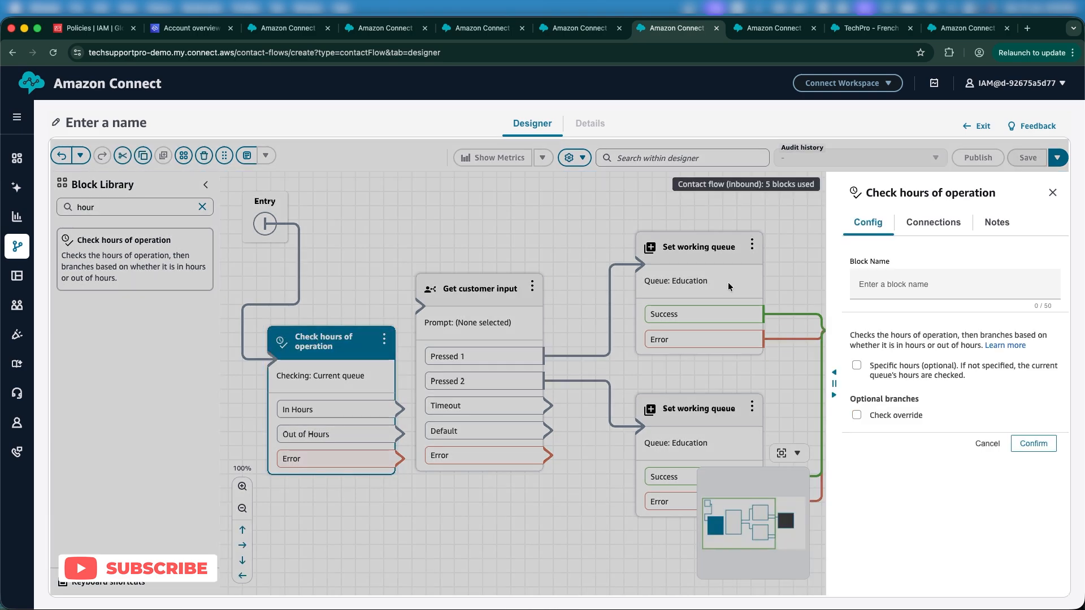
click(856, 366)
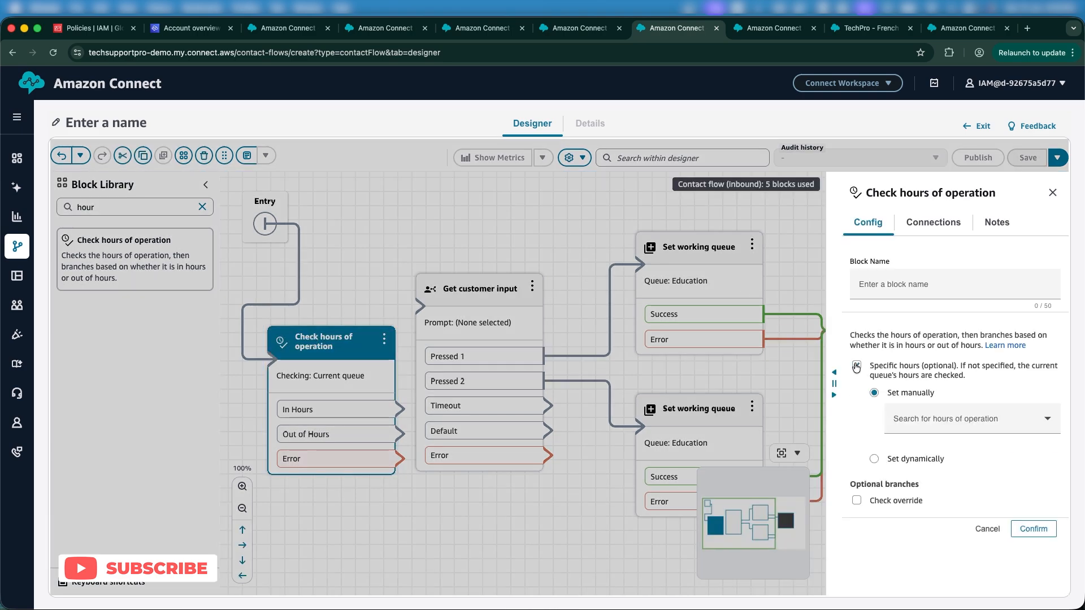
click(951, 419)
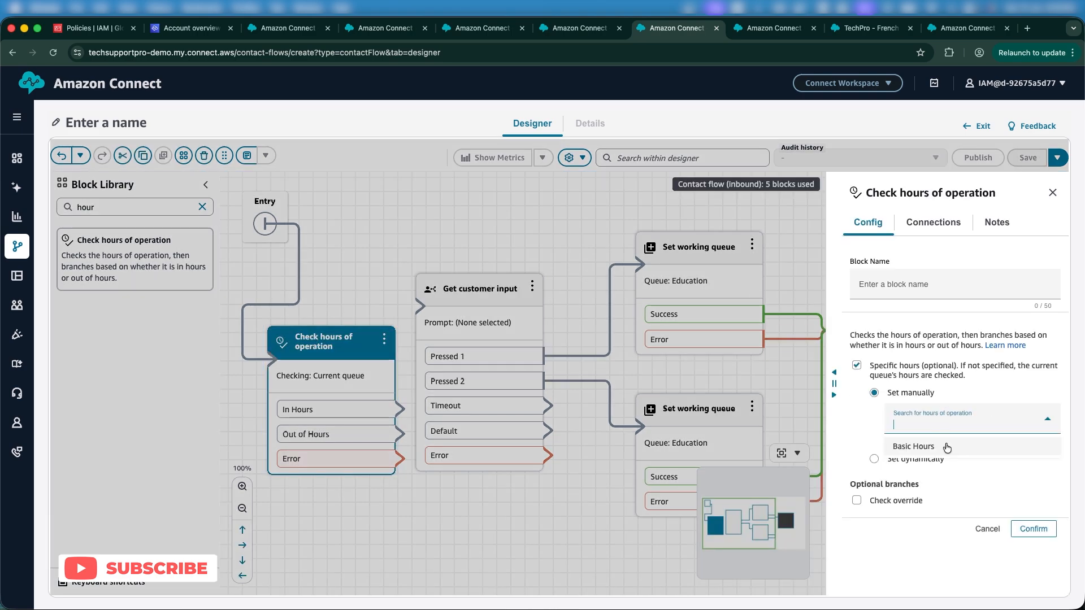
click(947, 448)
click(1034, 529)
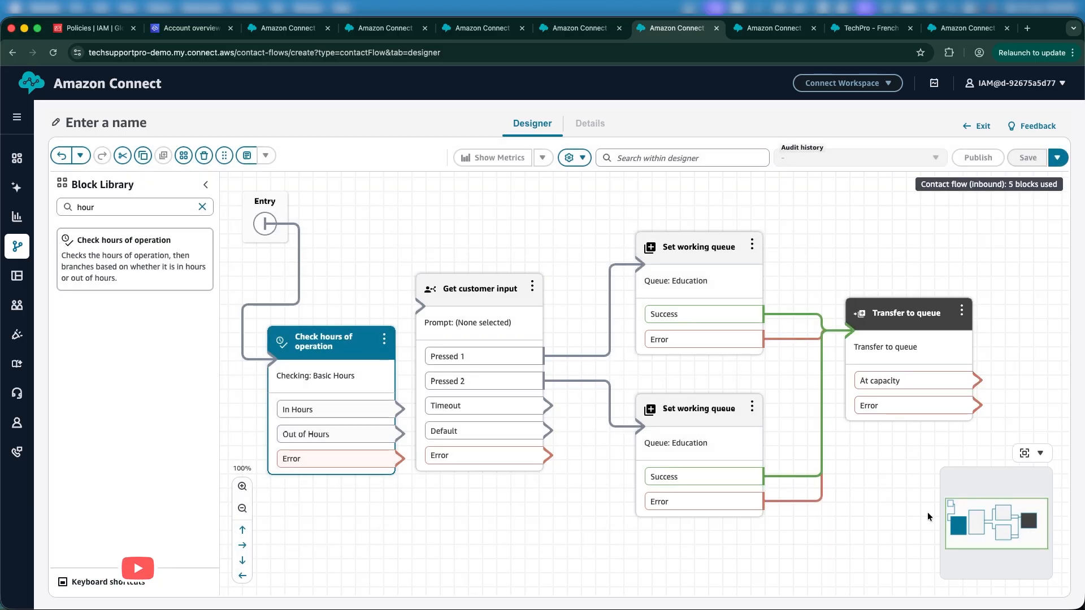
drag(391, 410, 477, 263)
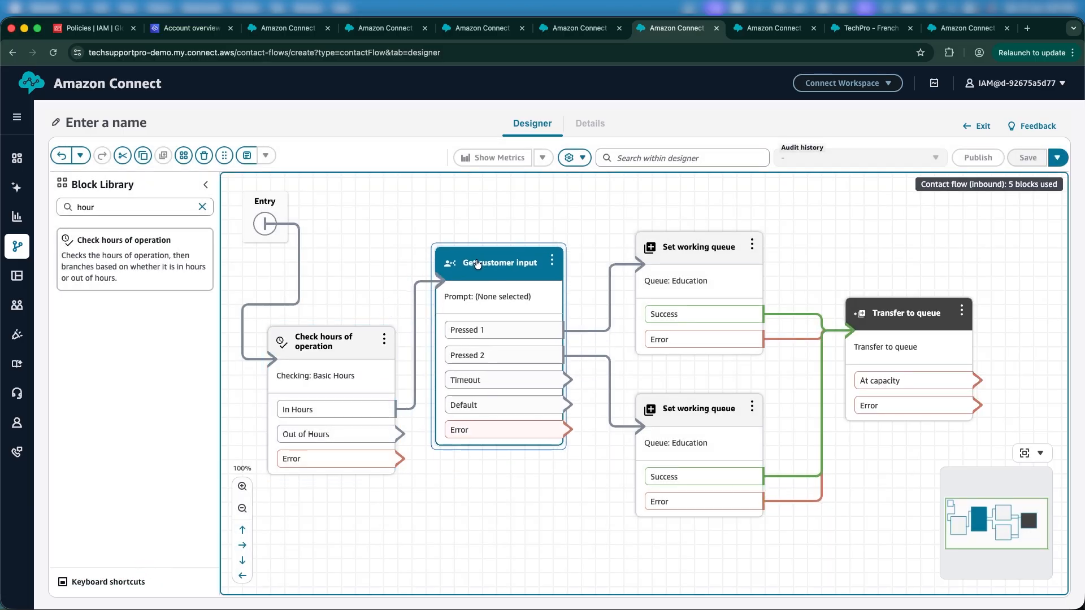
Step: Add a Disconnect block and connect the Out of Hours and Error branches of the hours check to it
double_click(127, 206)
text(dis)
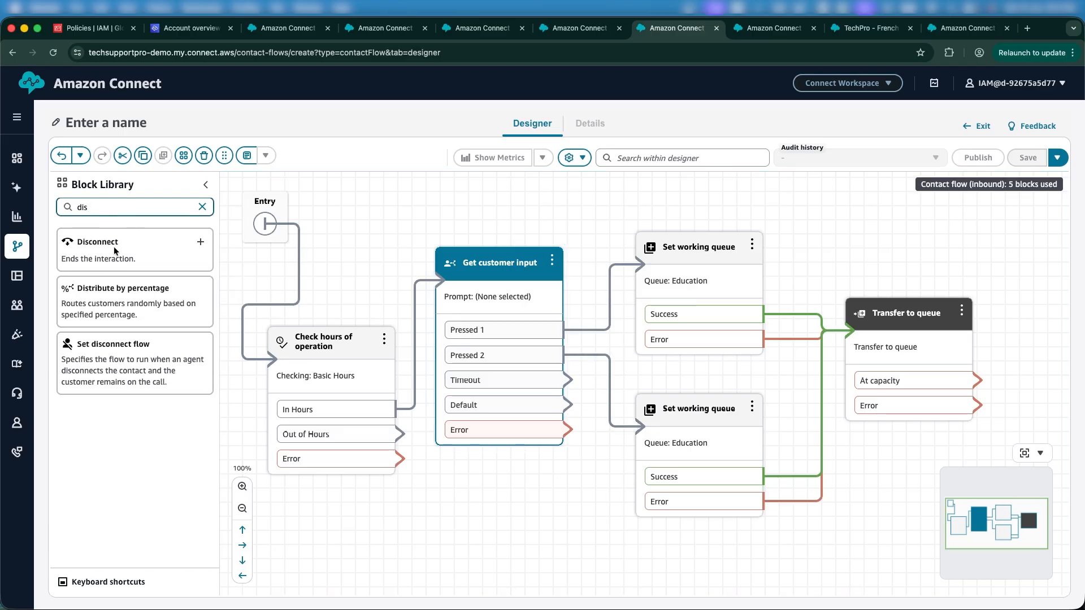
drag(113, 242, 541, 491)
drag(400, 435, 487, 529)
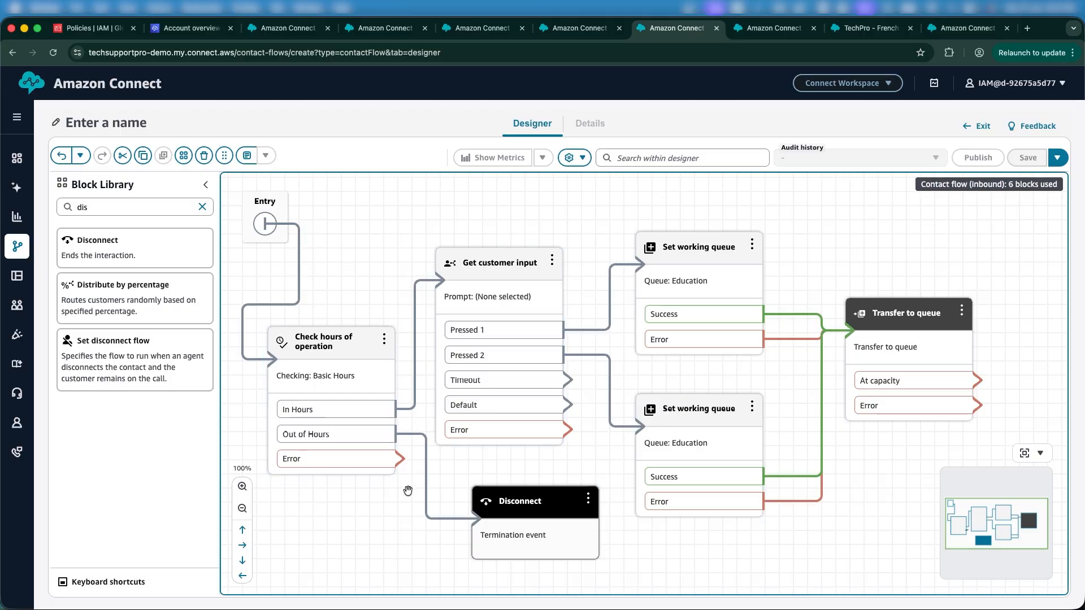
drag(400, 458, 499, 509)
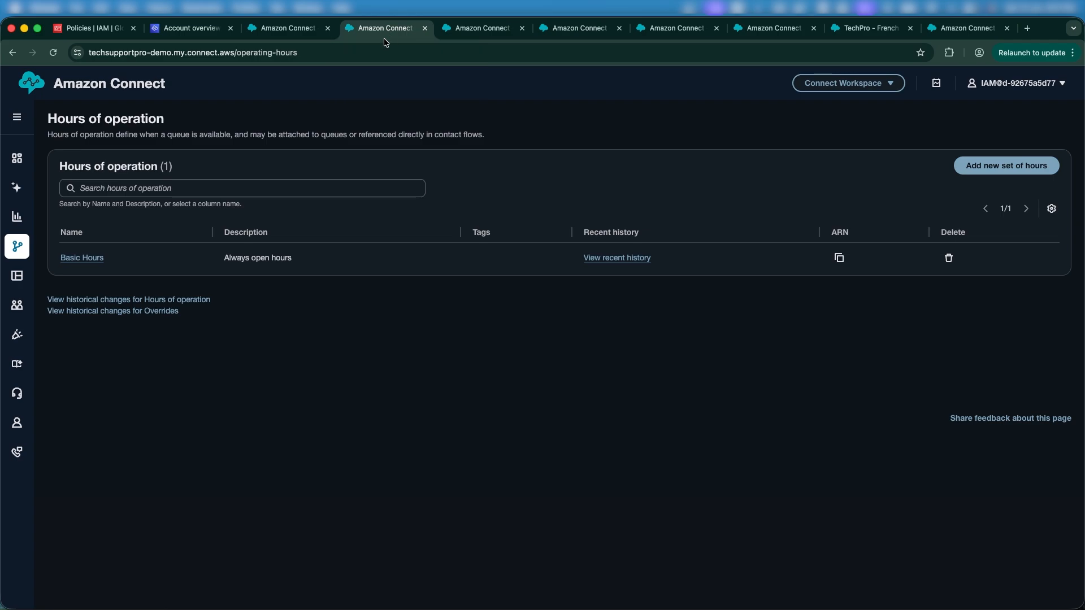
Step: Open the Routing profiles page in a new browser tab and switch to it
mouse_move(23, 254)
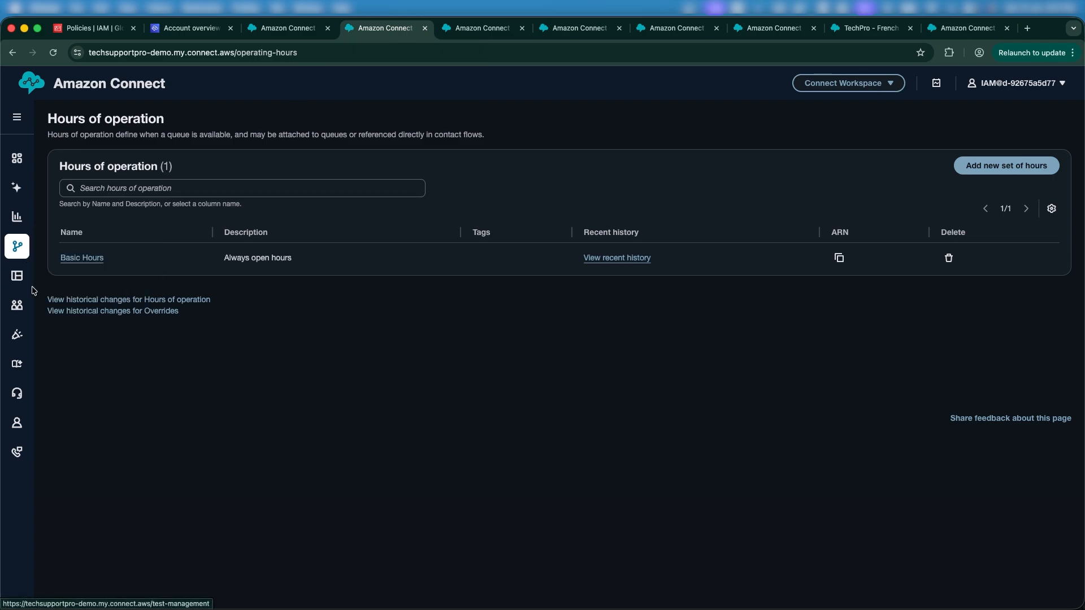
mouse_move(17, 305)
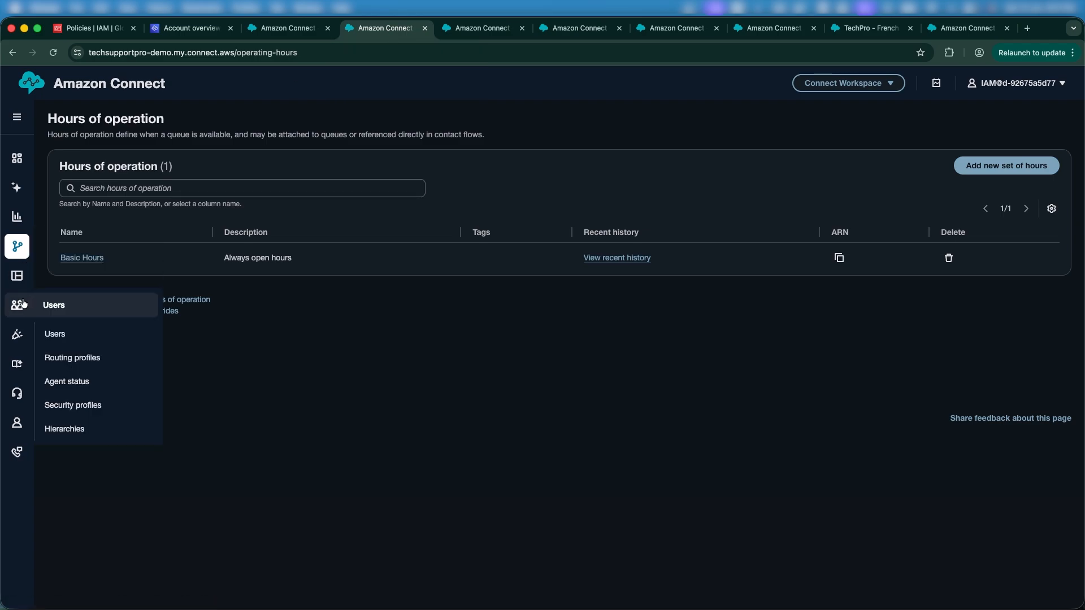
right_click(79, 365)
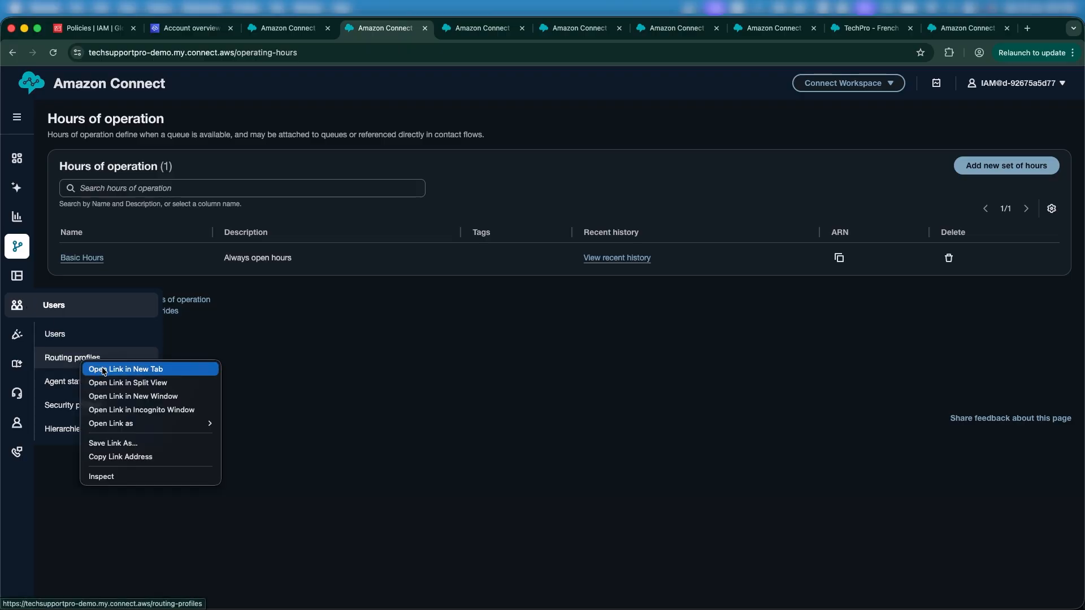
click(103, 371)
click(435, 33)
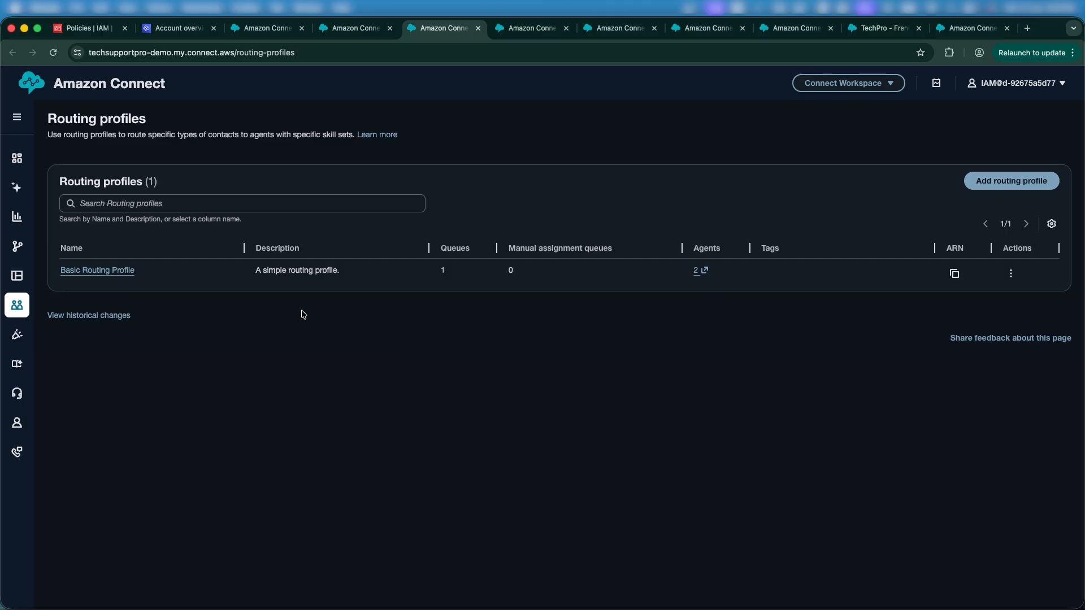
Step: Open the Basic Routing Profile for editing in a new tab and switch to it
triple_click(269, 272)
click(243, 278)
triple_click(204, 272)
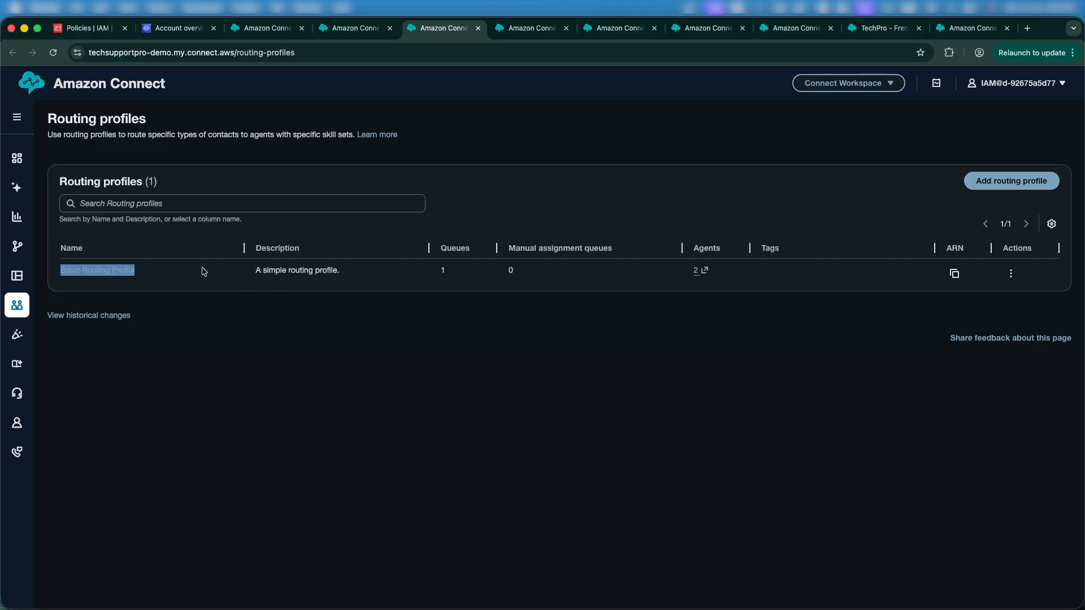
right_click(132, 276)
click(134, 277)
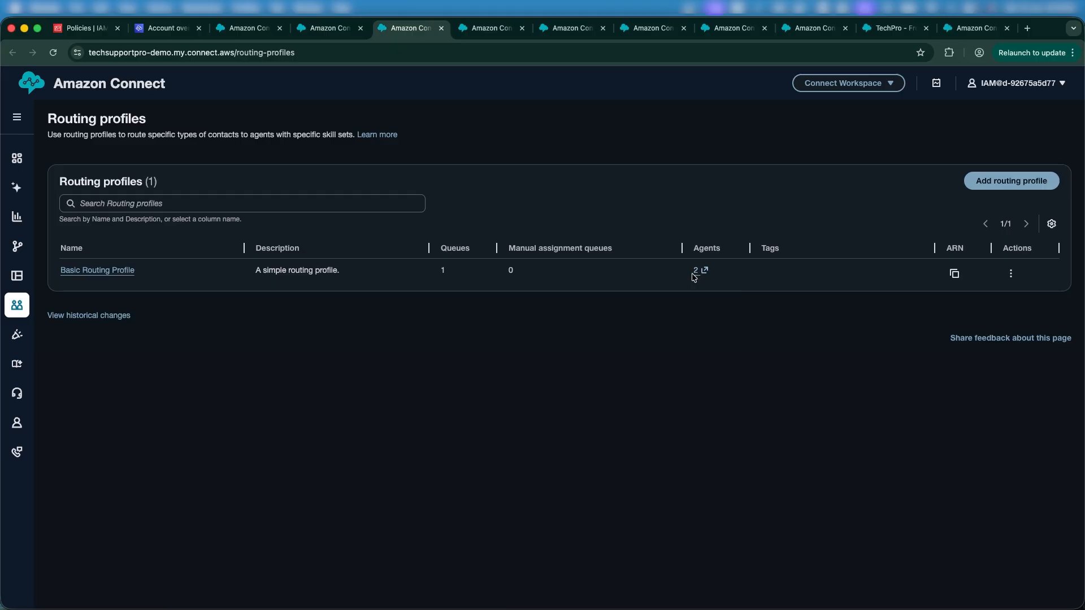
drag(697, 281, 695, 271)
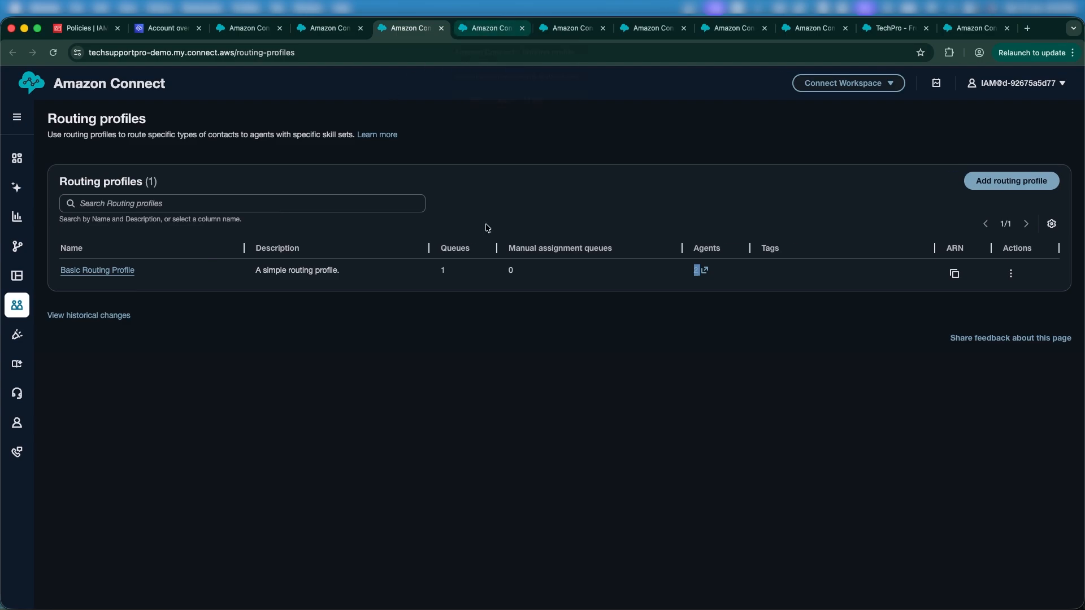
click(484, 33)
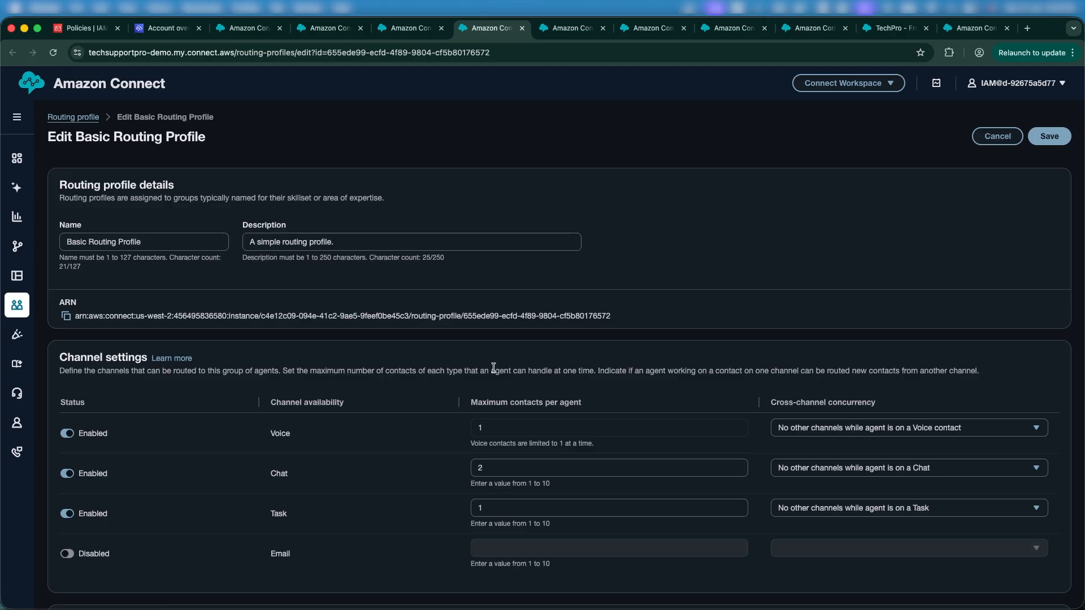
scroll(442, 407, down, 5)
scroll(441, 408, up, 5)
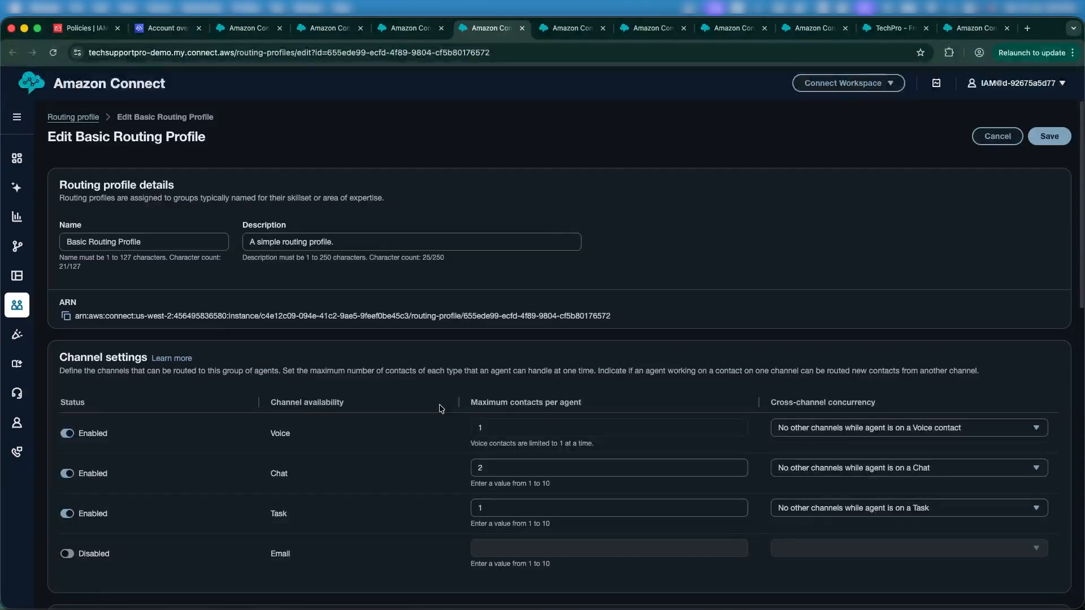
scroll(440, 408, down, 5)
scroll(440, 408, up, 5)
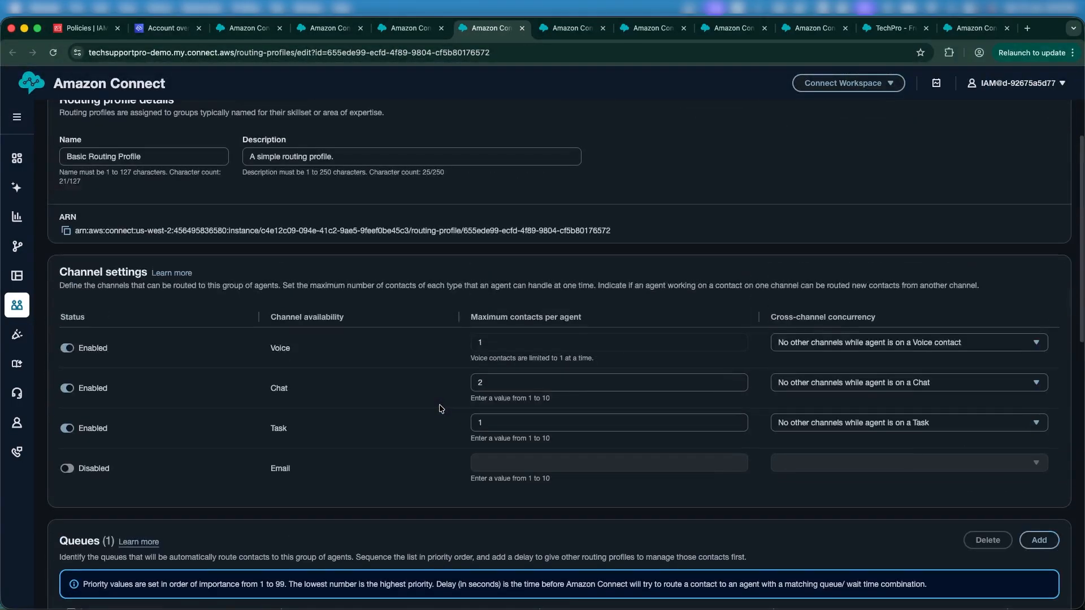
scroll(441, 408, down, 5)
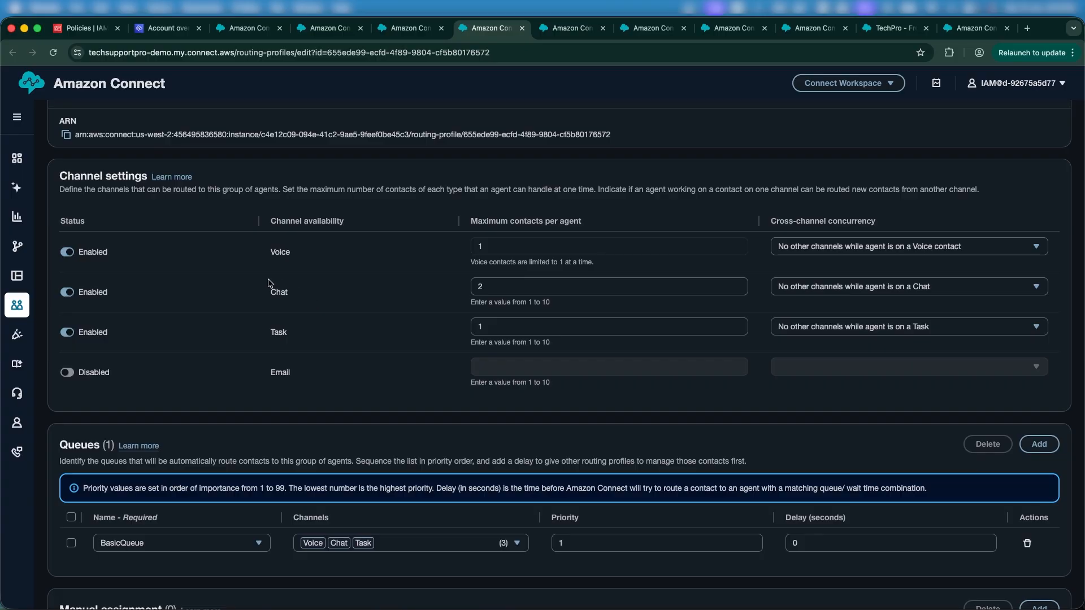
double_click(277, 252)
click(278, 289)
double_click(283, 254)
drag(776, 220, 845, 234)
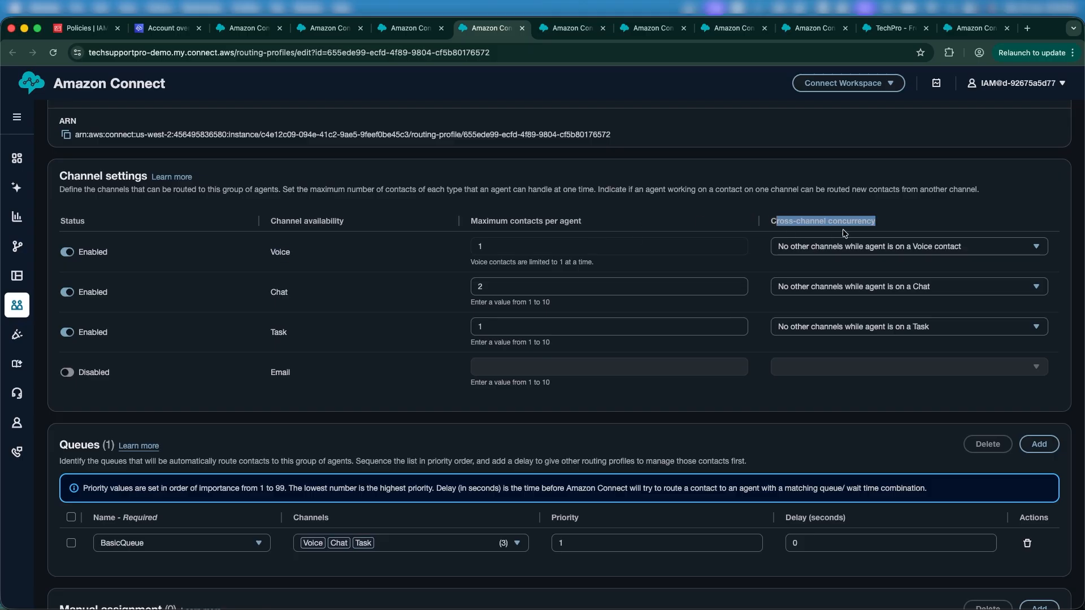
double_click(395, 255)
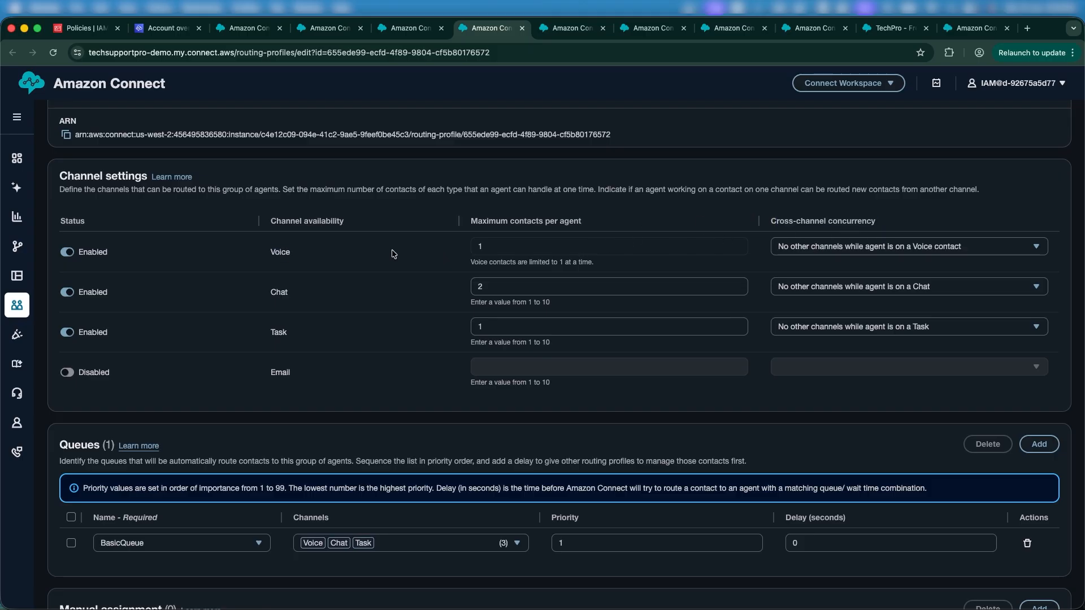
click(840, 250)
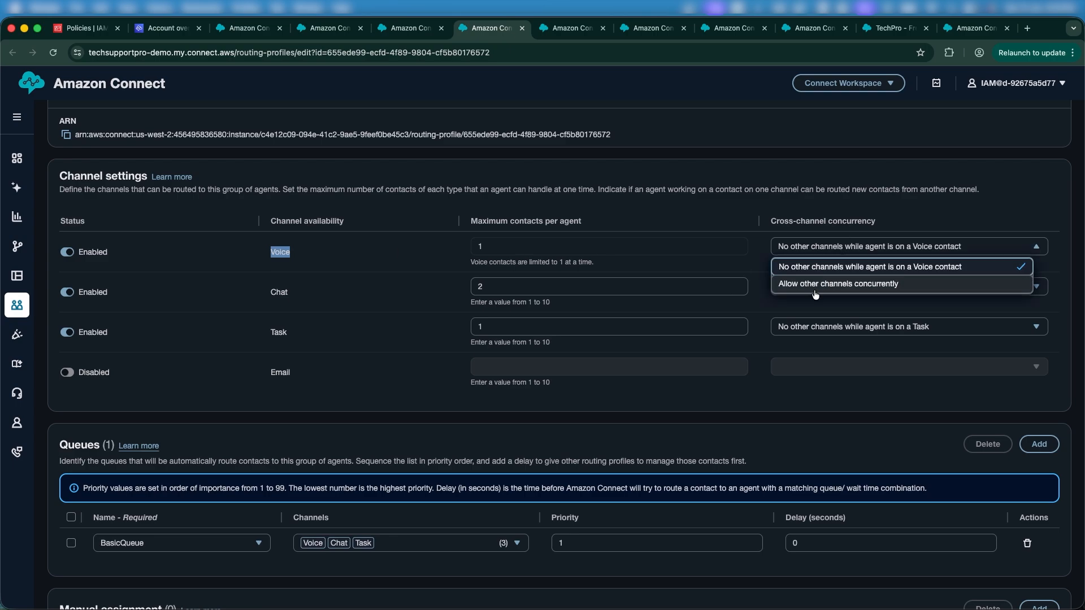
click(756, 357)
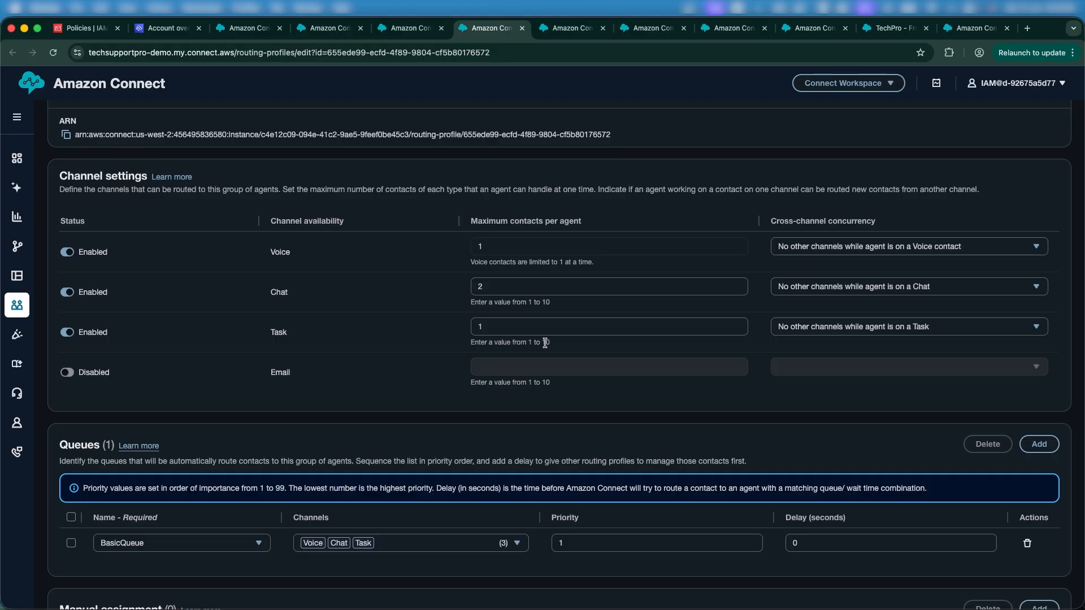
click(599, 248)
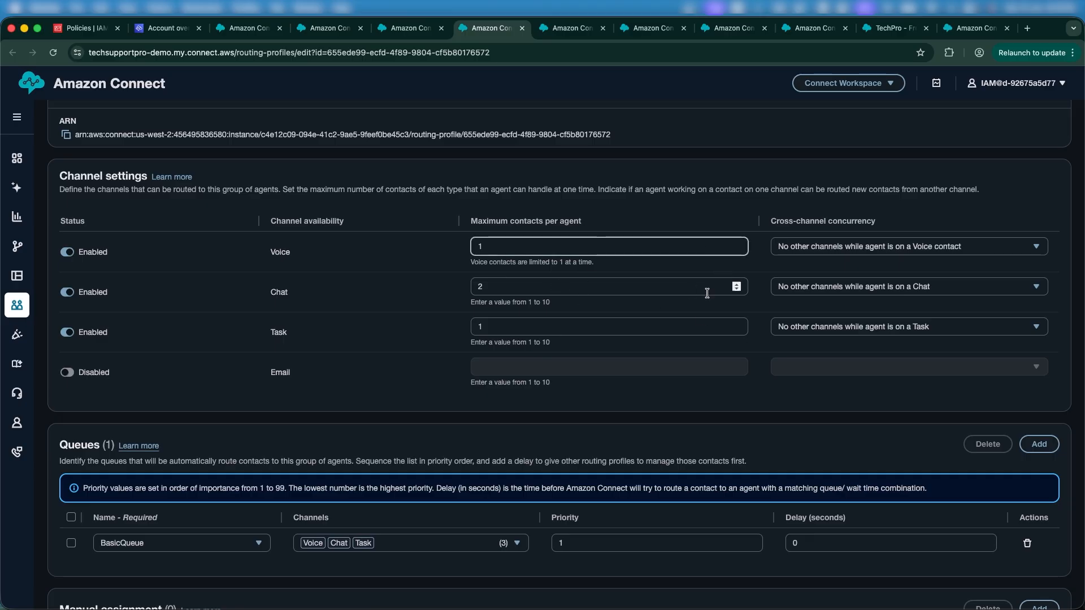
Step: Add the Education queue to the Basic Routing Profile with priority 2
scroll(642, 376, down, 5)
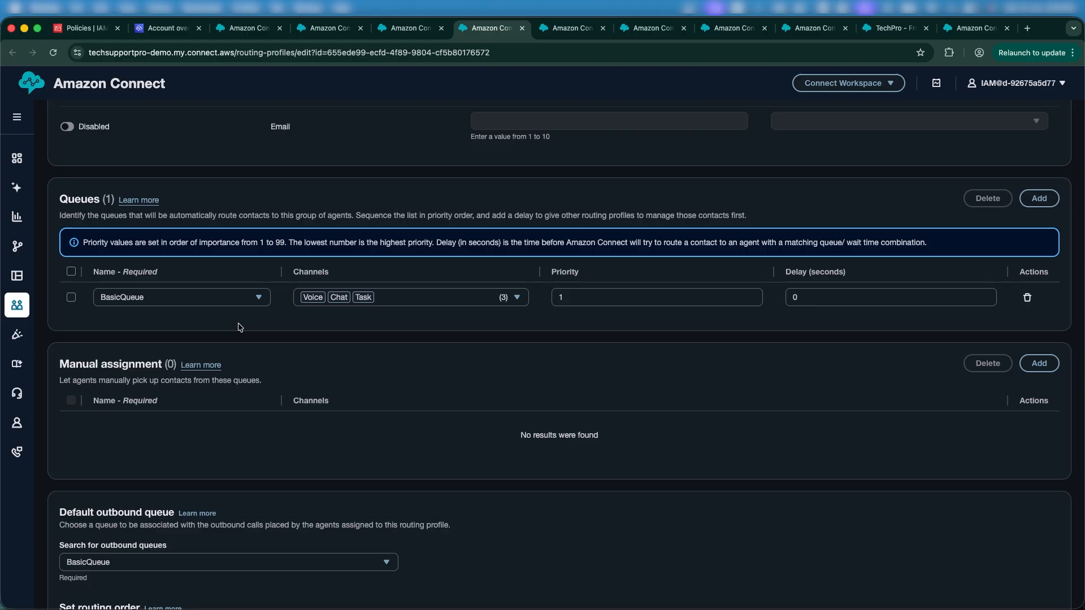
scroll(239, 326, up, 3)
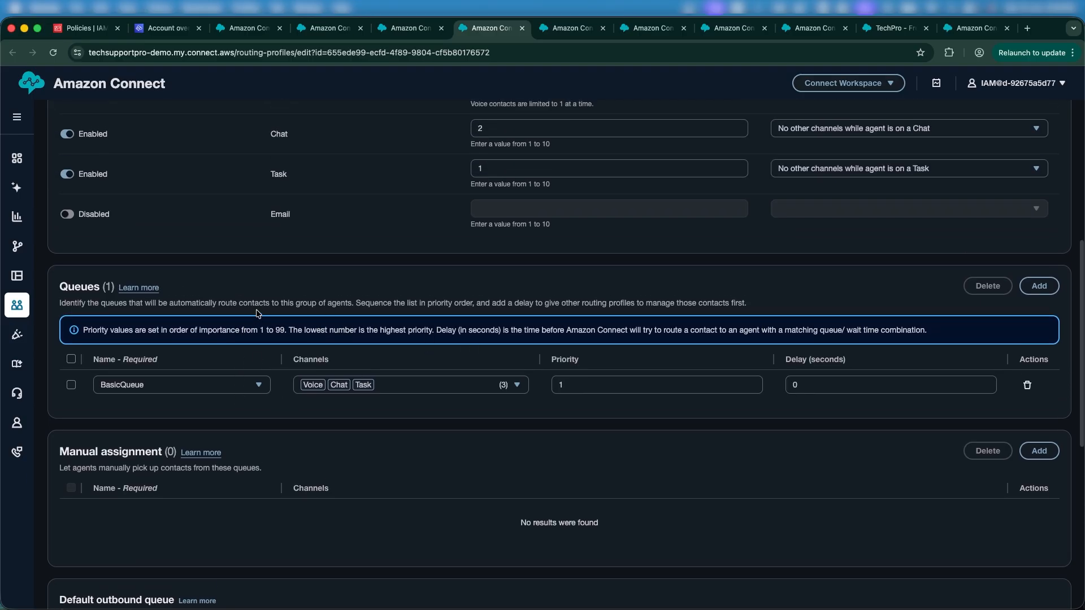
click(1049, 292)
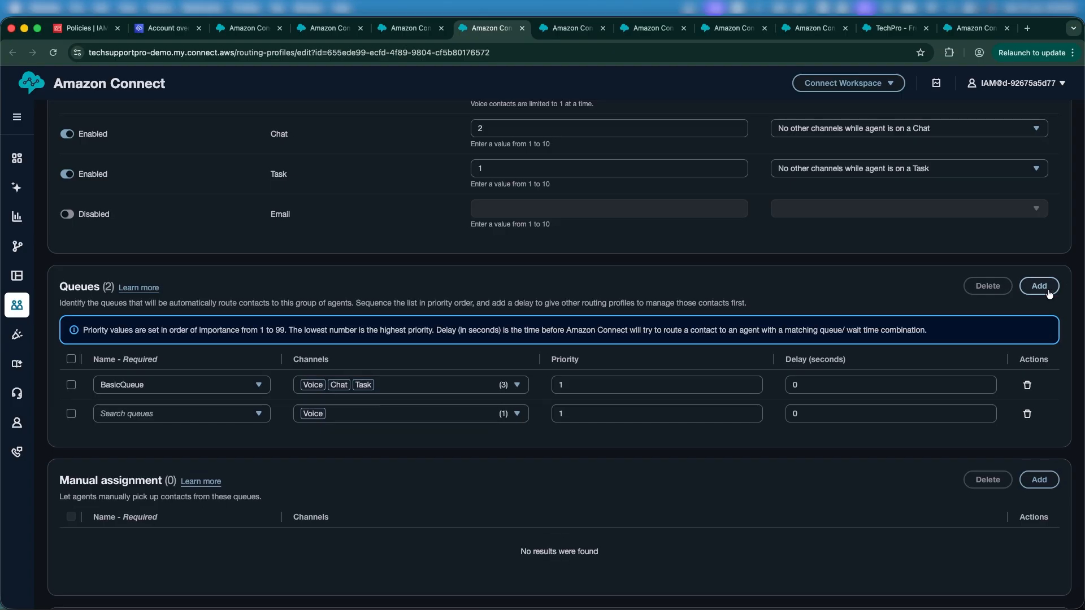
click(225, 421)
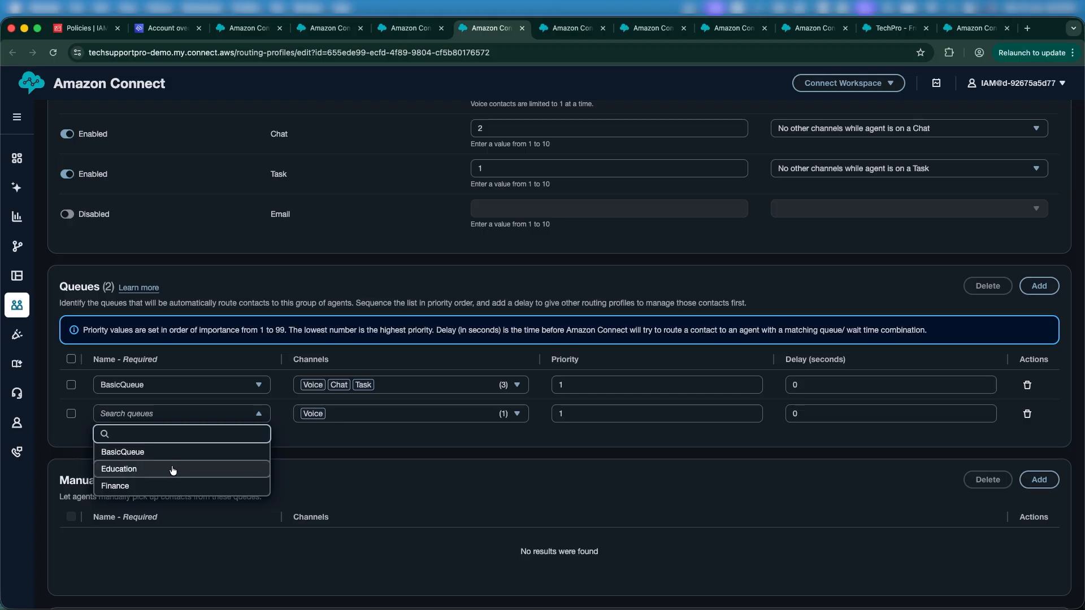
click(174, 469)
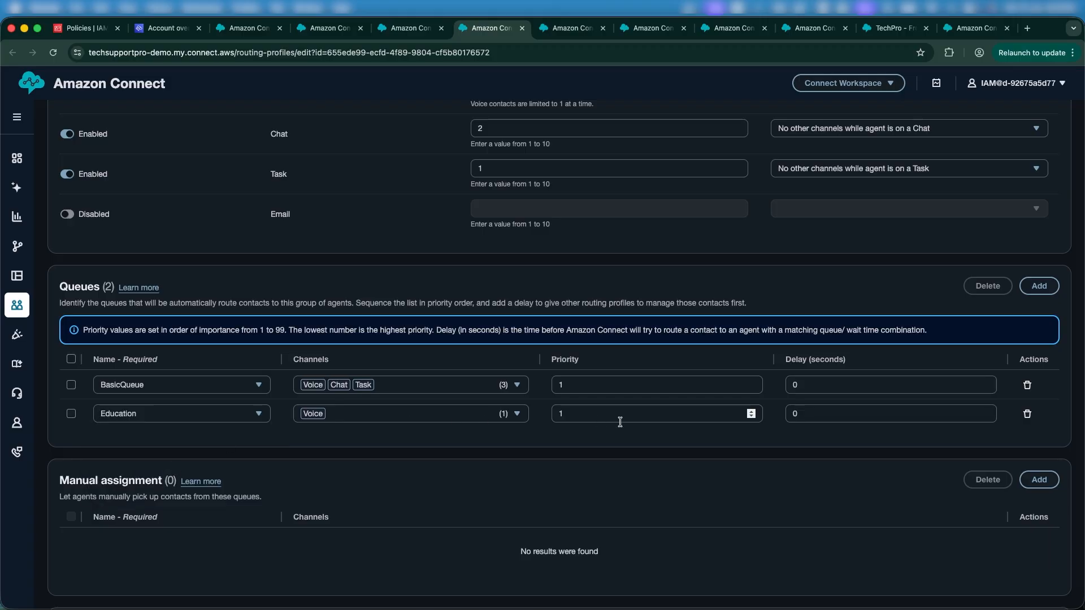
click(753, 412)
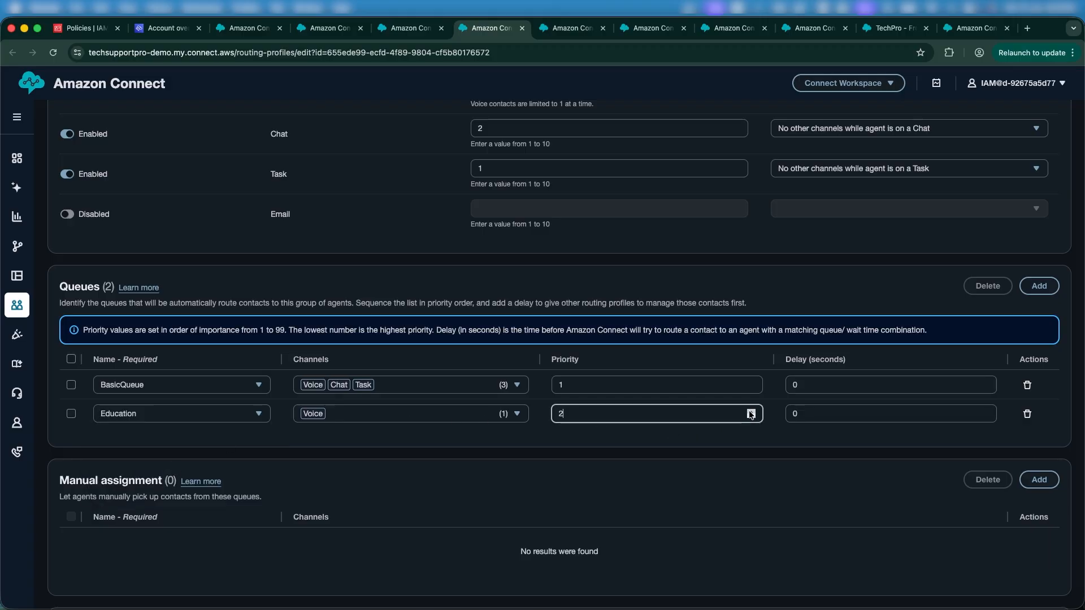
click(695, 439)
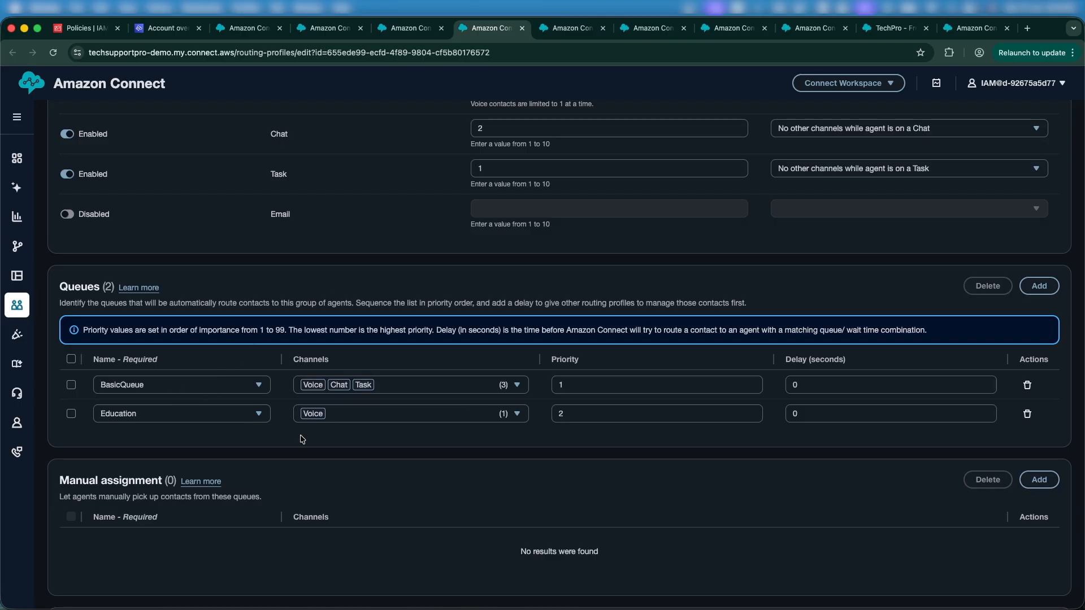
double_click(798, 416)
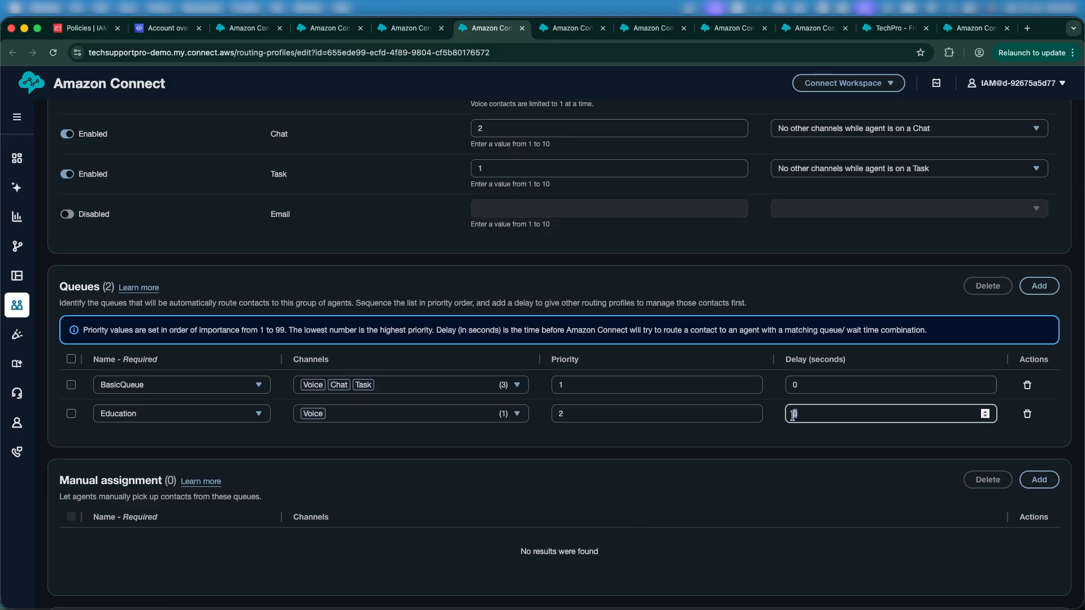
Step: Examine the BasicQueue and Education queue settings in the other tabs, then return to the routing profile editor
scroll(766, 448, down, 5)
scroll(766, 448, down, 2)
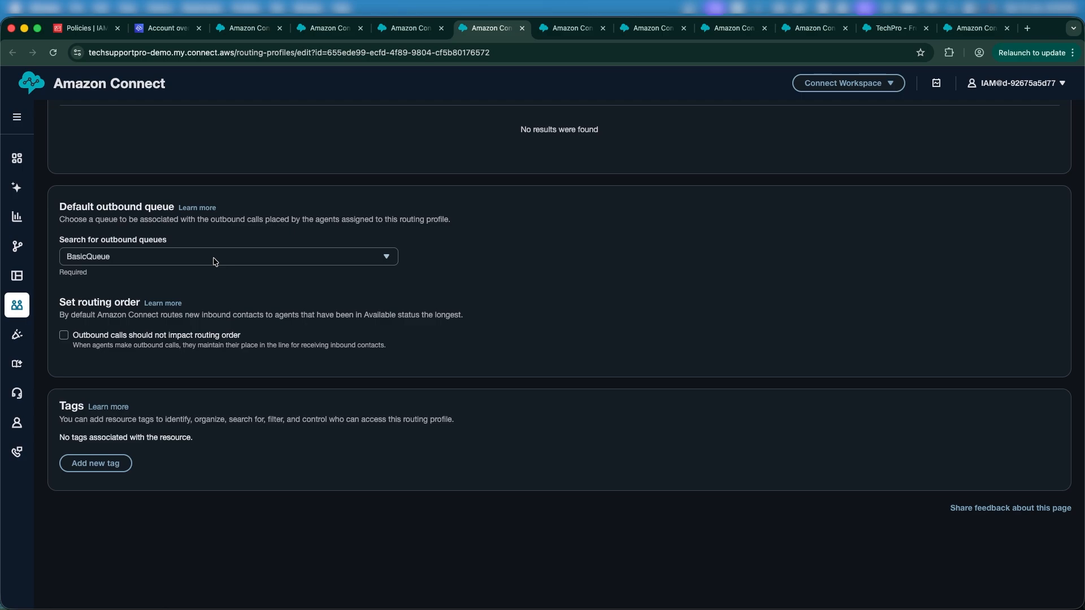
click(391, 28)
click(483, 28)
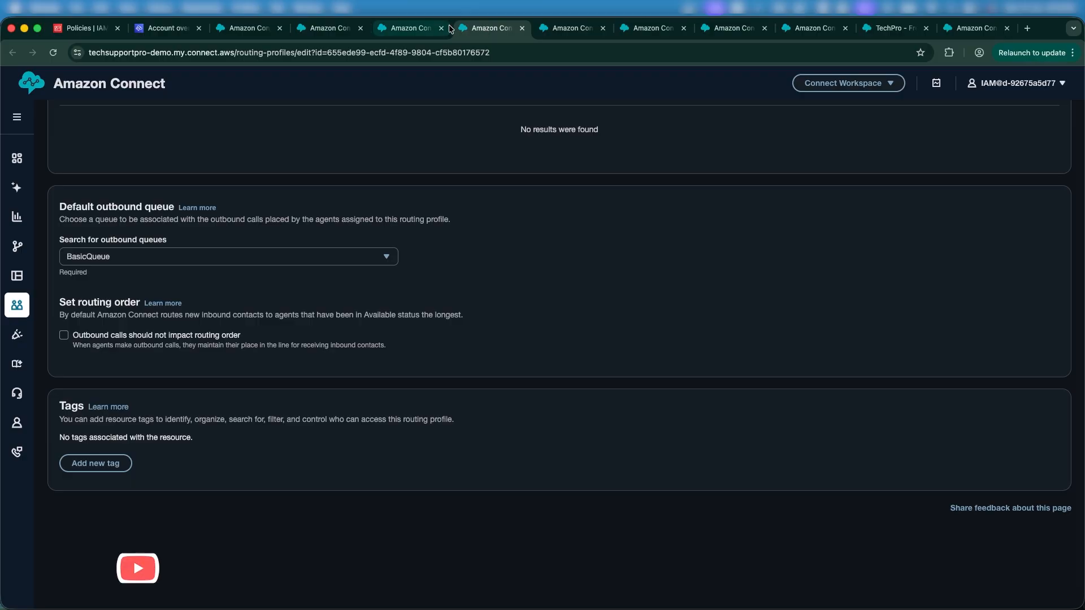
click(562, 28)
click(642, 25)
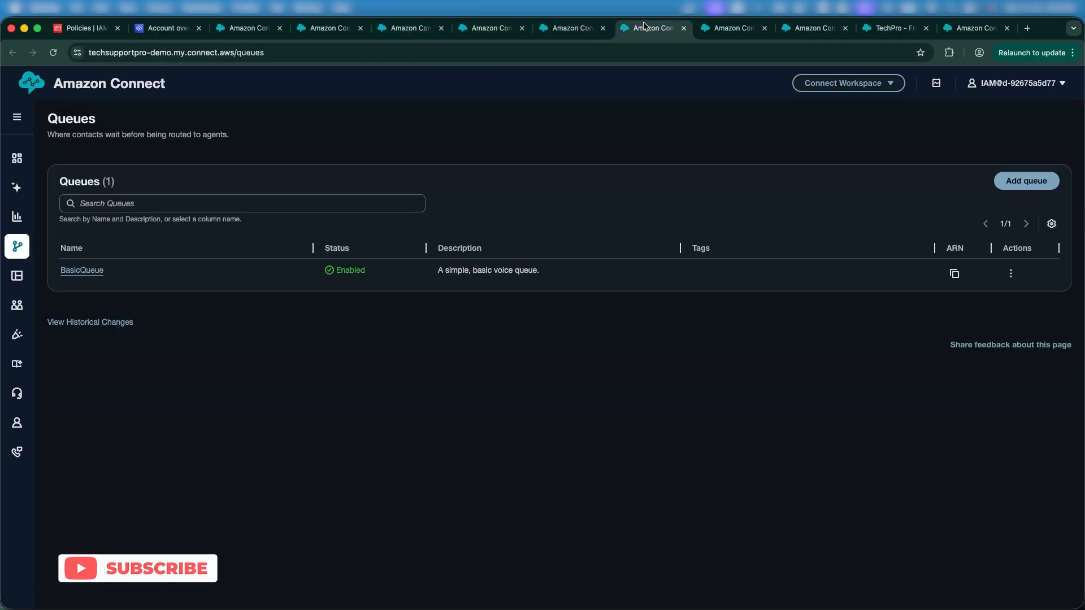
click(100, 272)
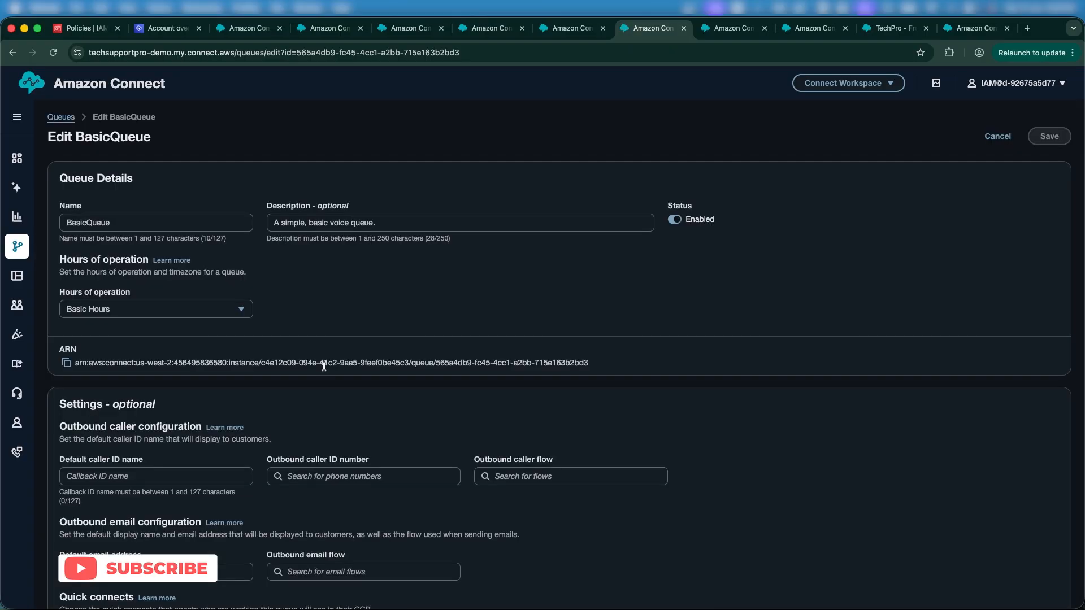
scroll(324, 373, down, 2)
scroll(325, 381, down, 3)
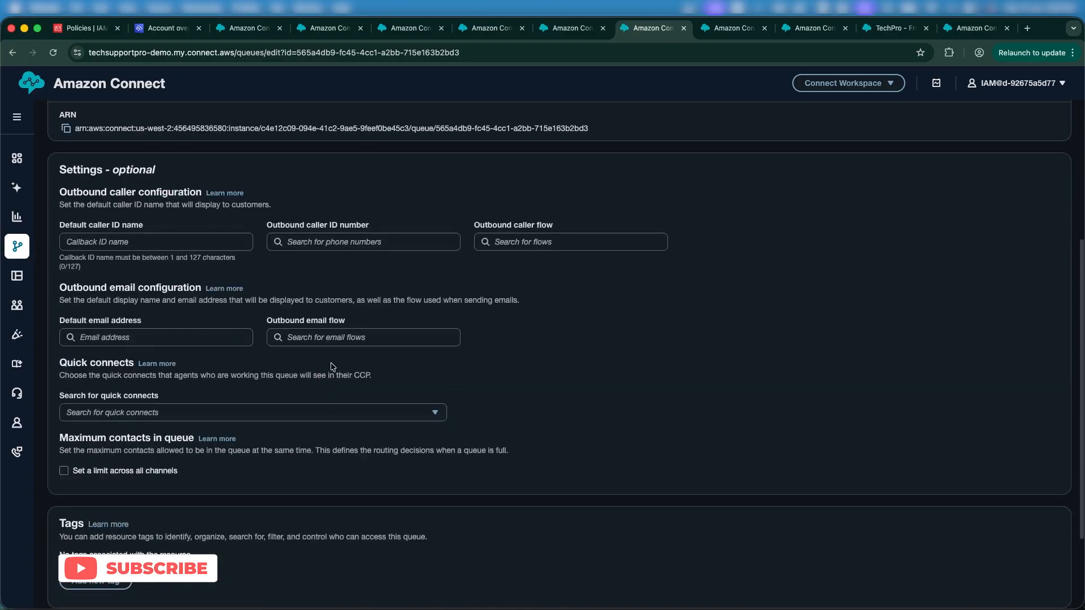
click(571, 31)
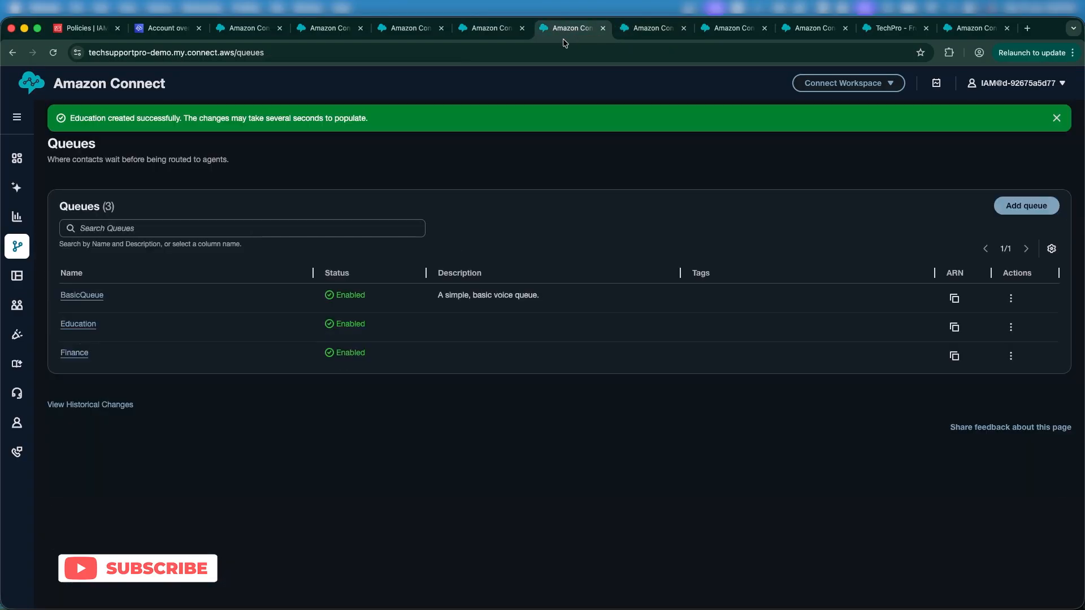
click(85, 330)
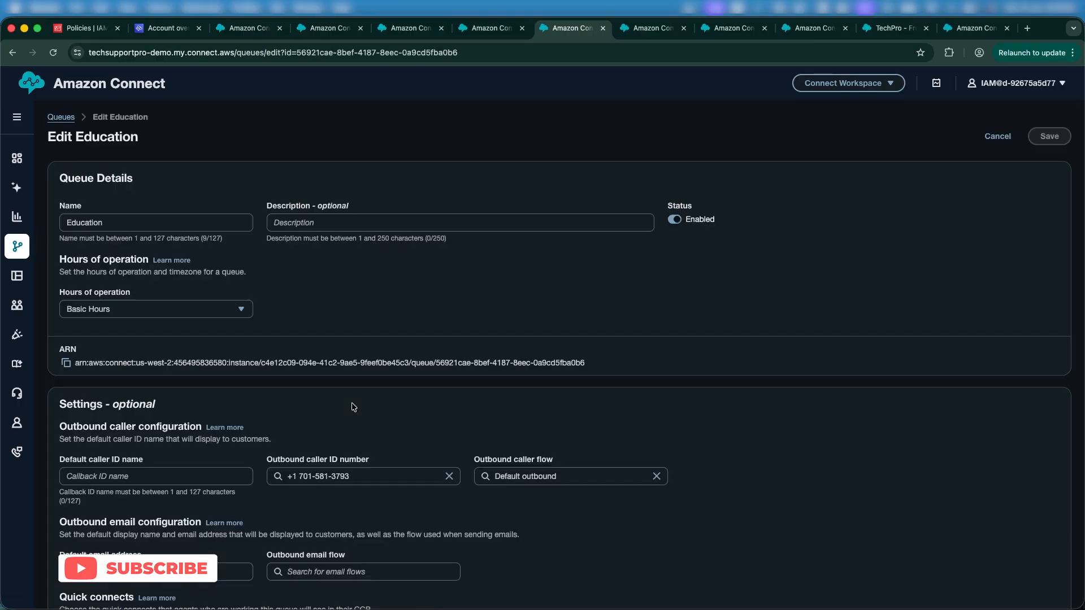
scroll(353, 407, down, 1)
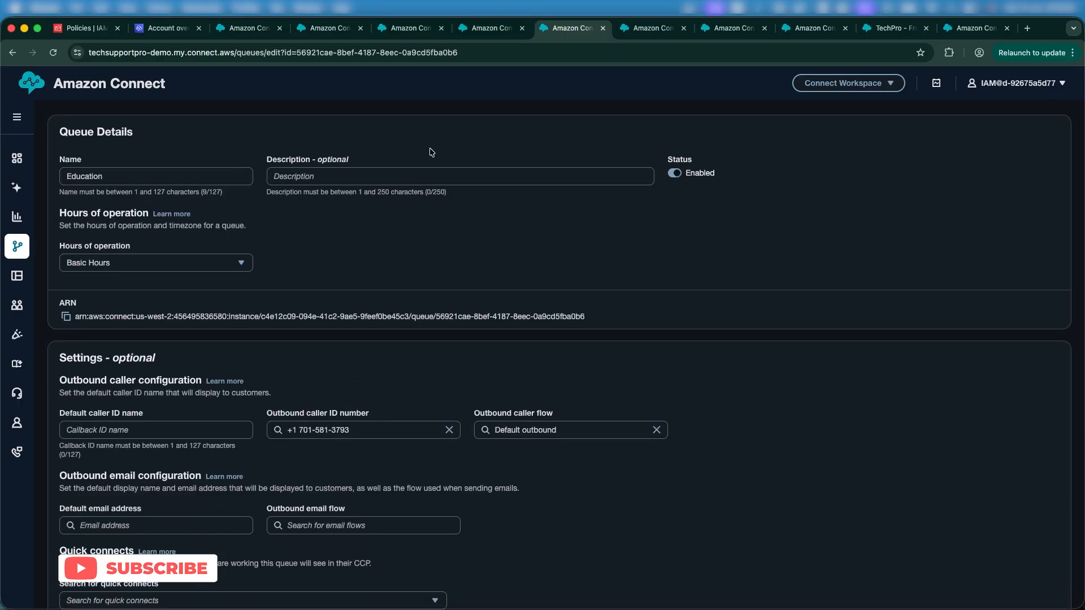
click(408, 29)
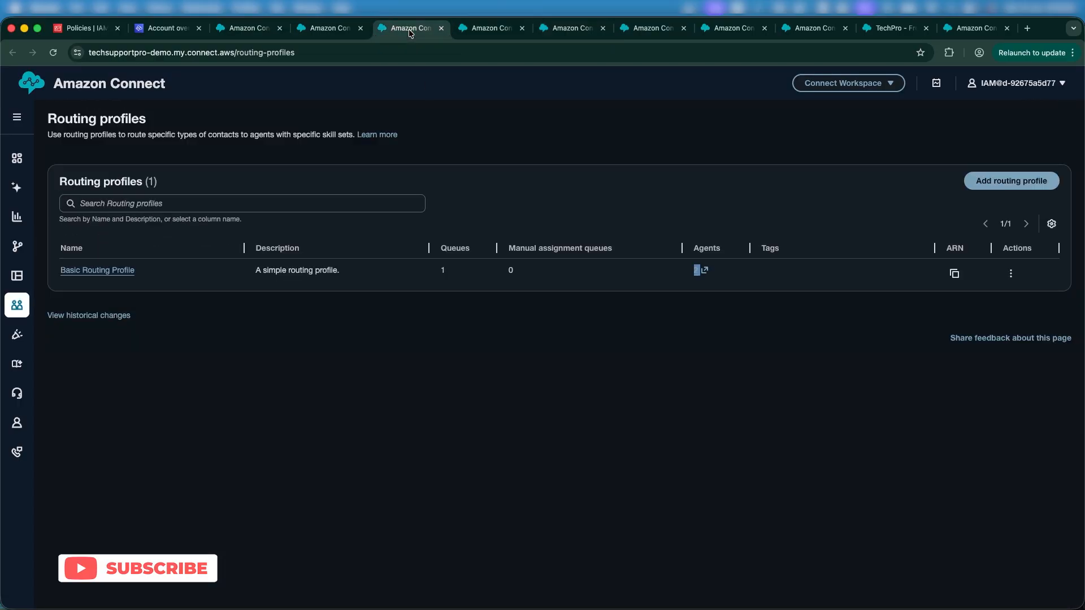
click(489, 29)
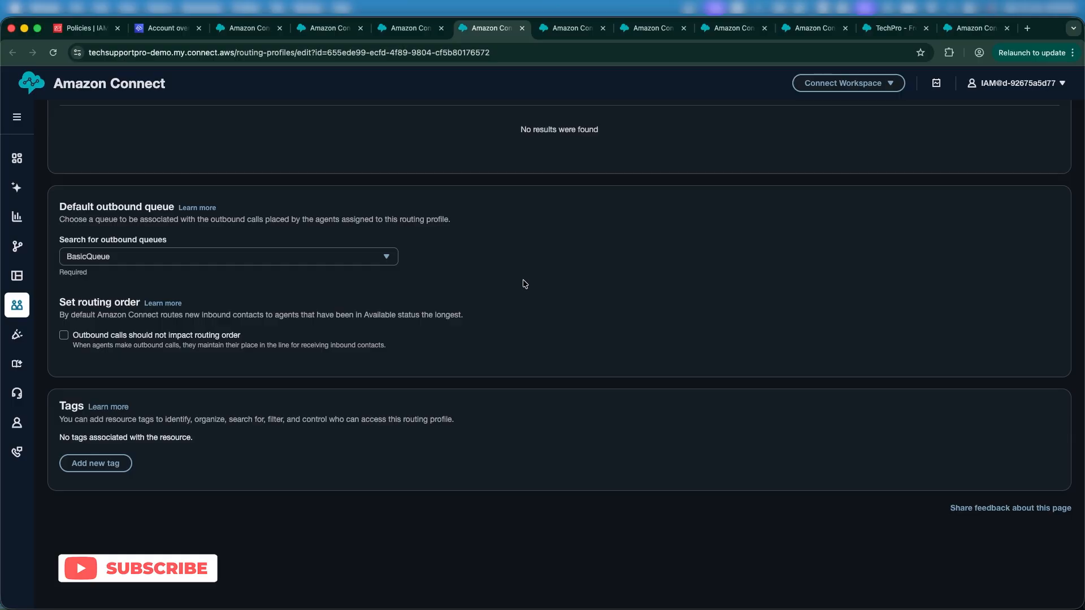
scroll(685, 431, up, 15)
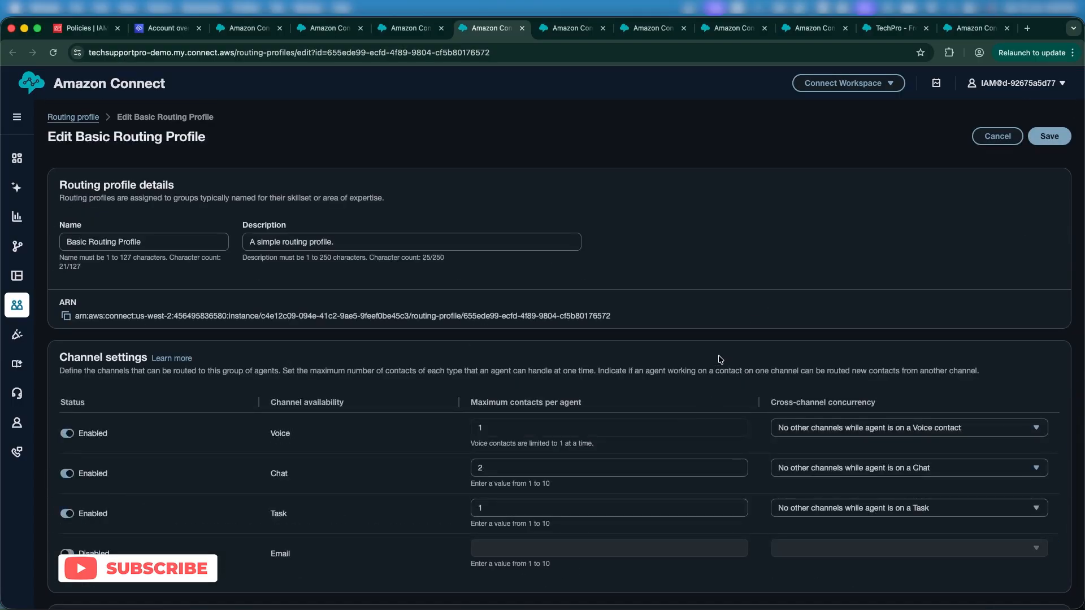
Step: Save the changes to the Basic Routing Profile
click(1058, 137)
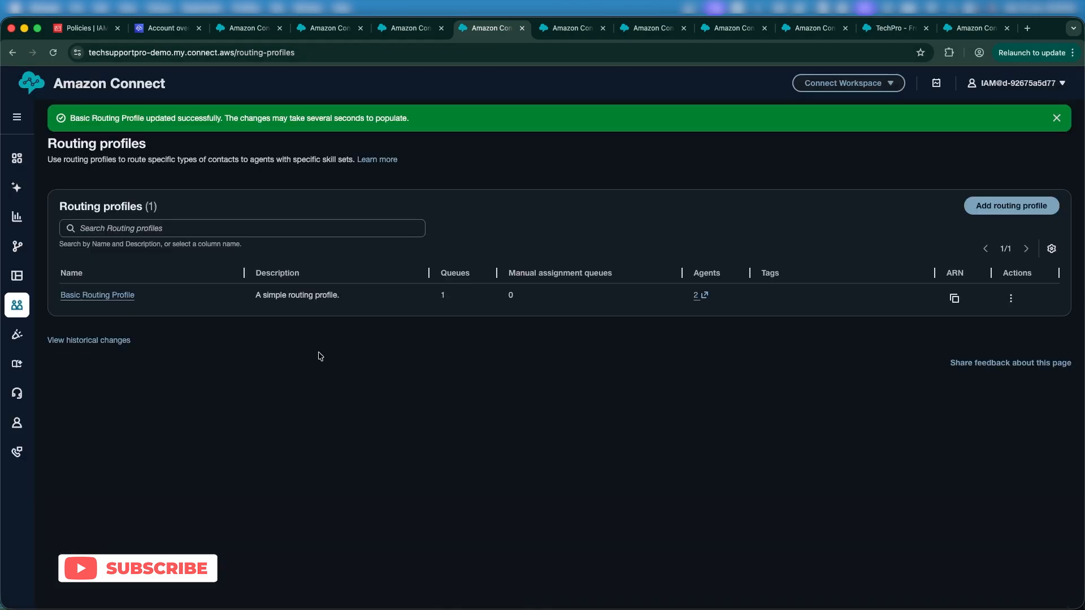
click(1049, 205)
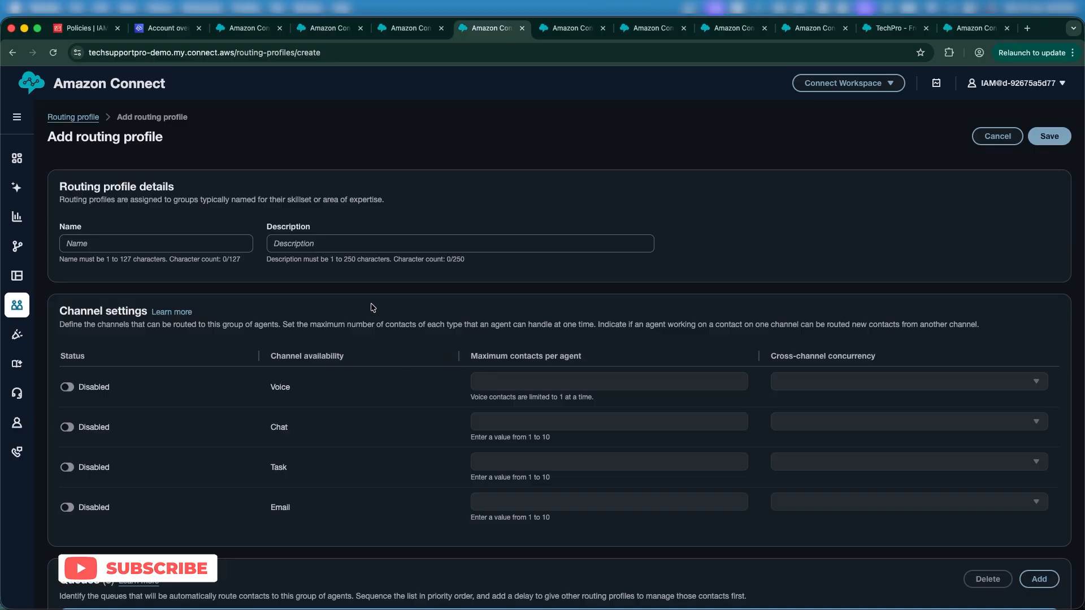
click(221, 237)
click(67, 388)
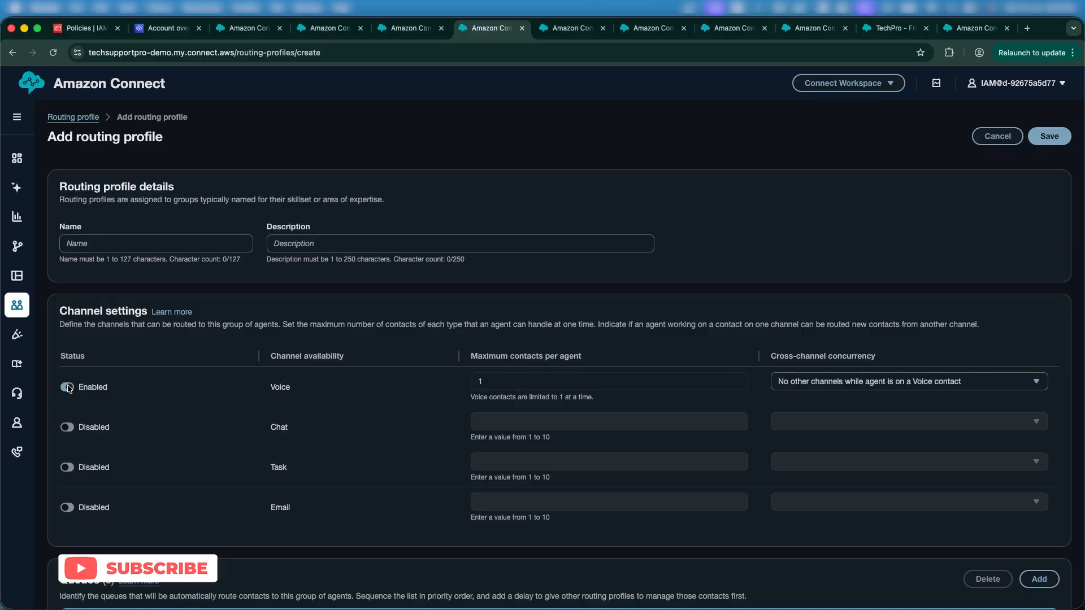
click(67, 468)
click(67, 427)
scroll(213, 452, down, 3)
scroll(213, 452, down, 5)
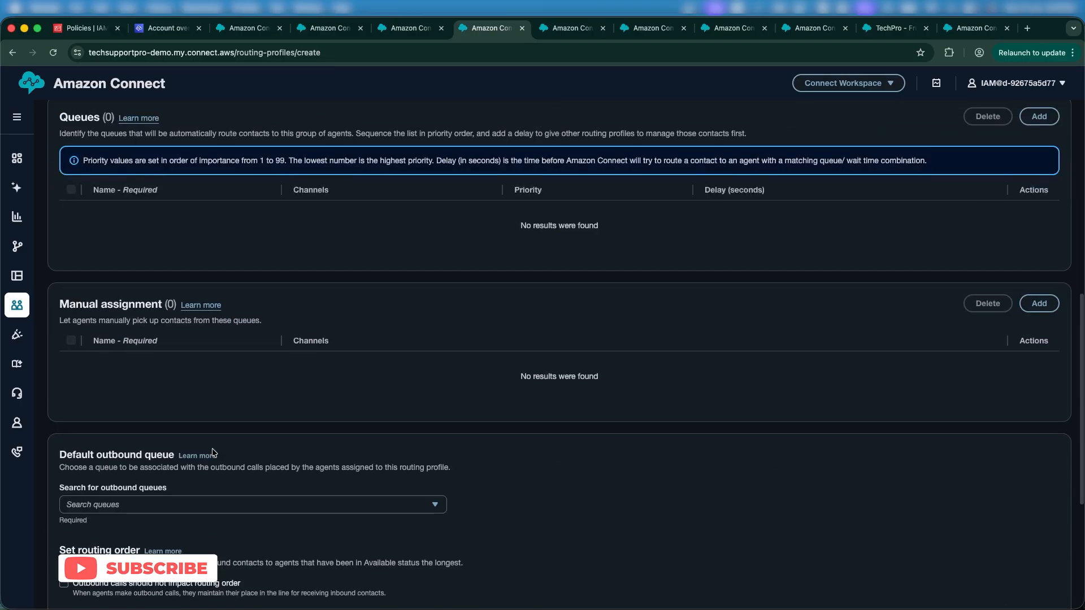
scroll(214, 452, up, 2)
click(1039, 193)
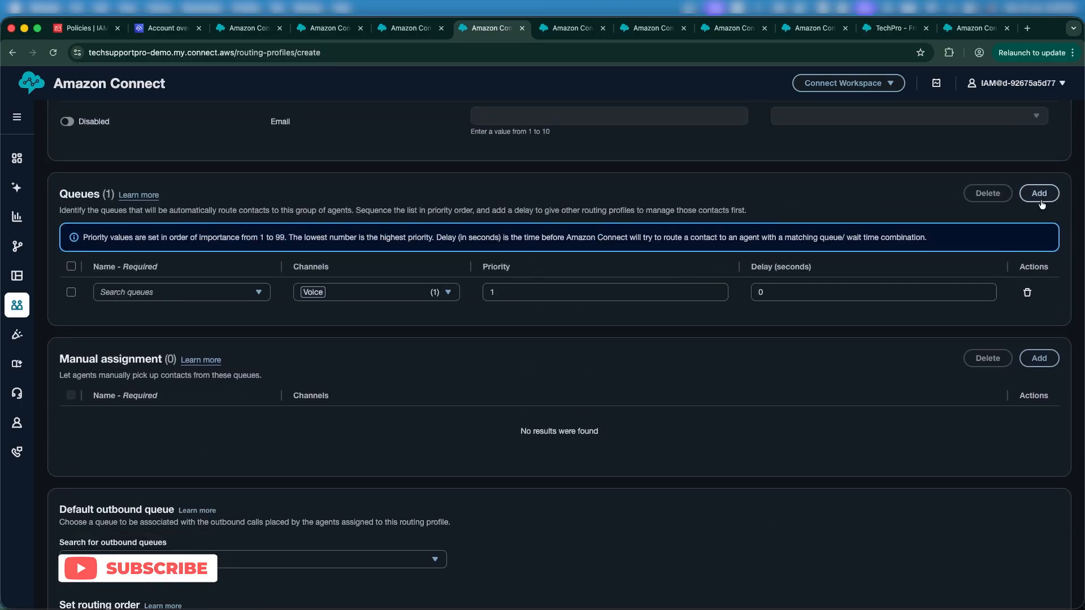
scroll(879, 375, down, 6)
scroll(896, 531, up, 12)
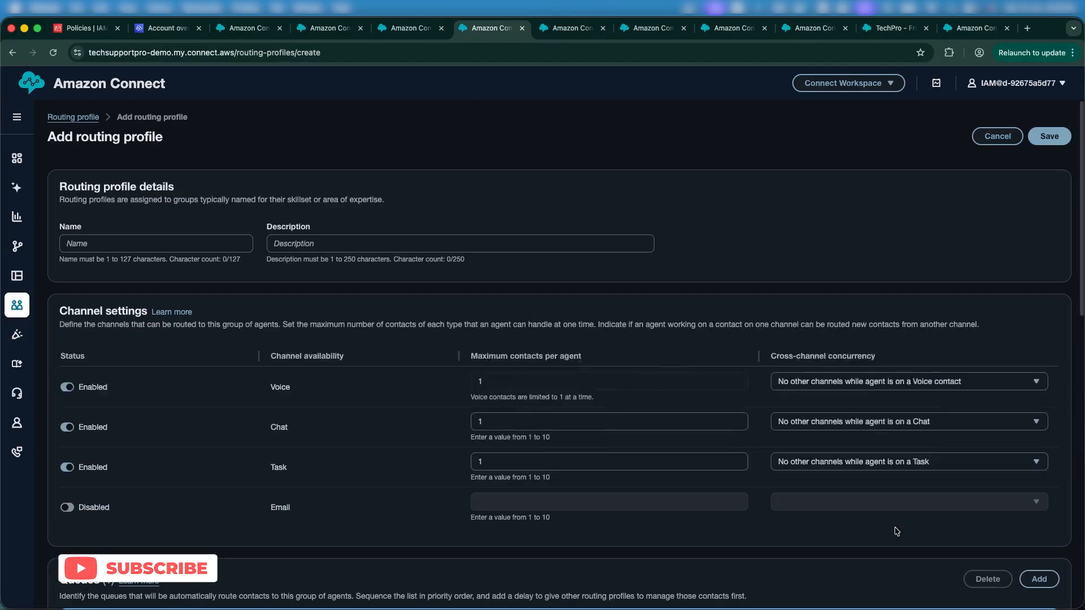
click(997, 137)
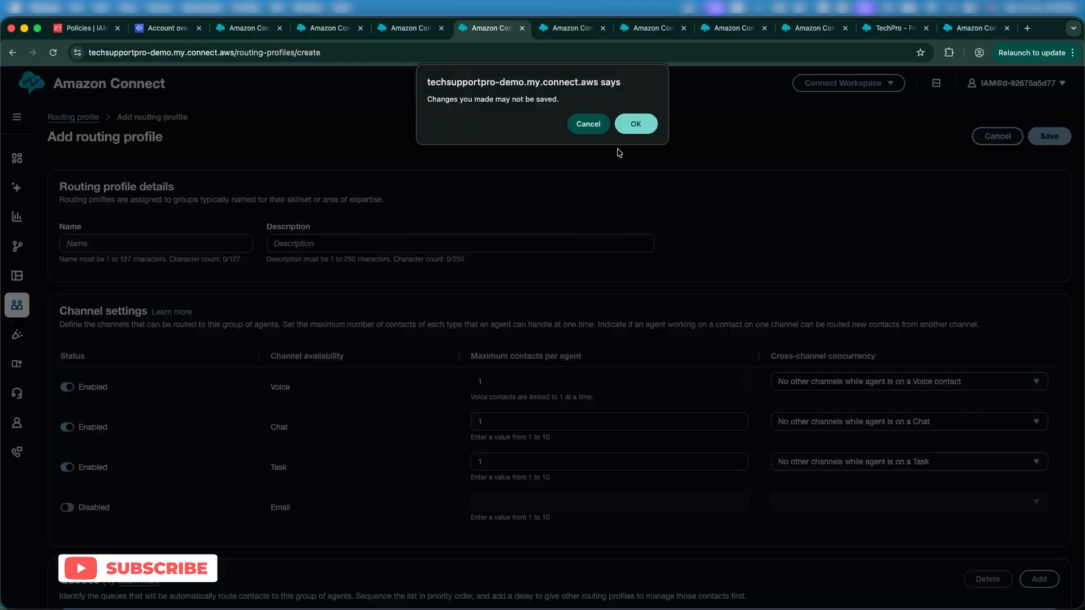
click(628, 126)
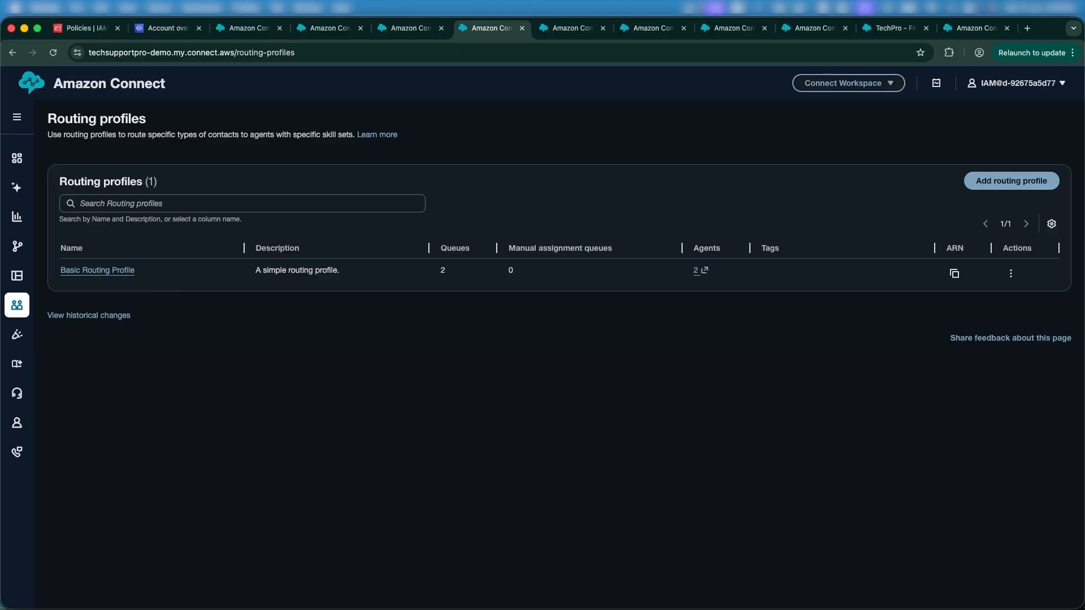
Step: Switch to the TechPro - French contact flow and view its blocks in the designer
click(896, 27)
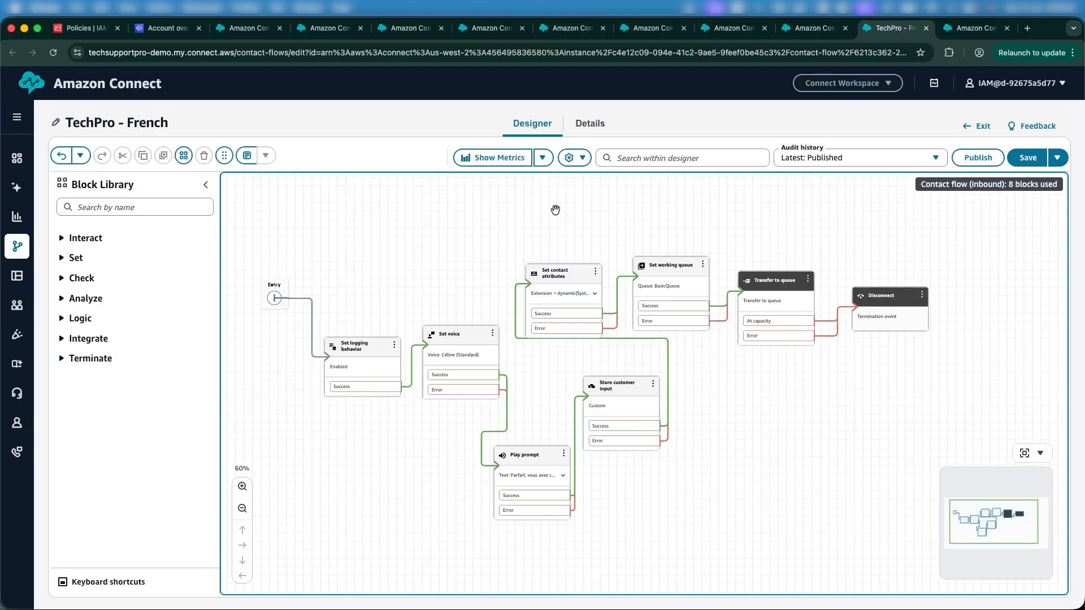
drag(480, 218, 530, 250)
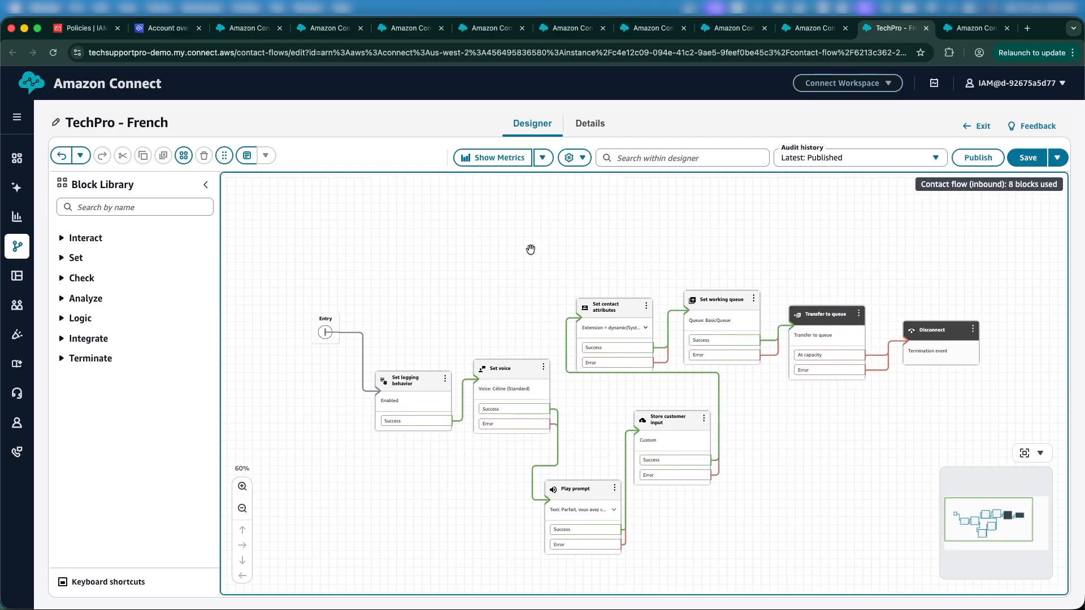